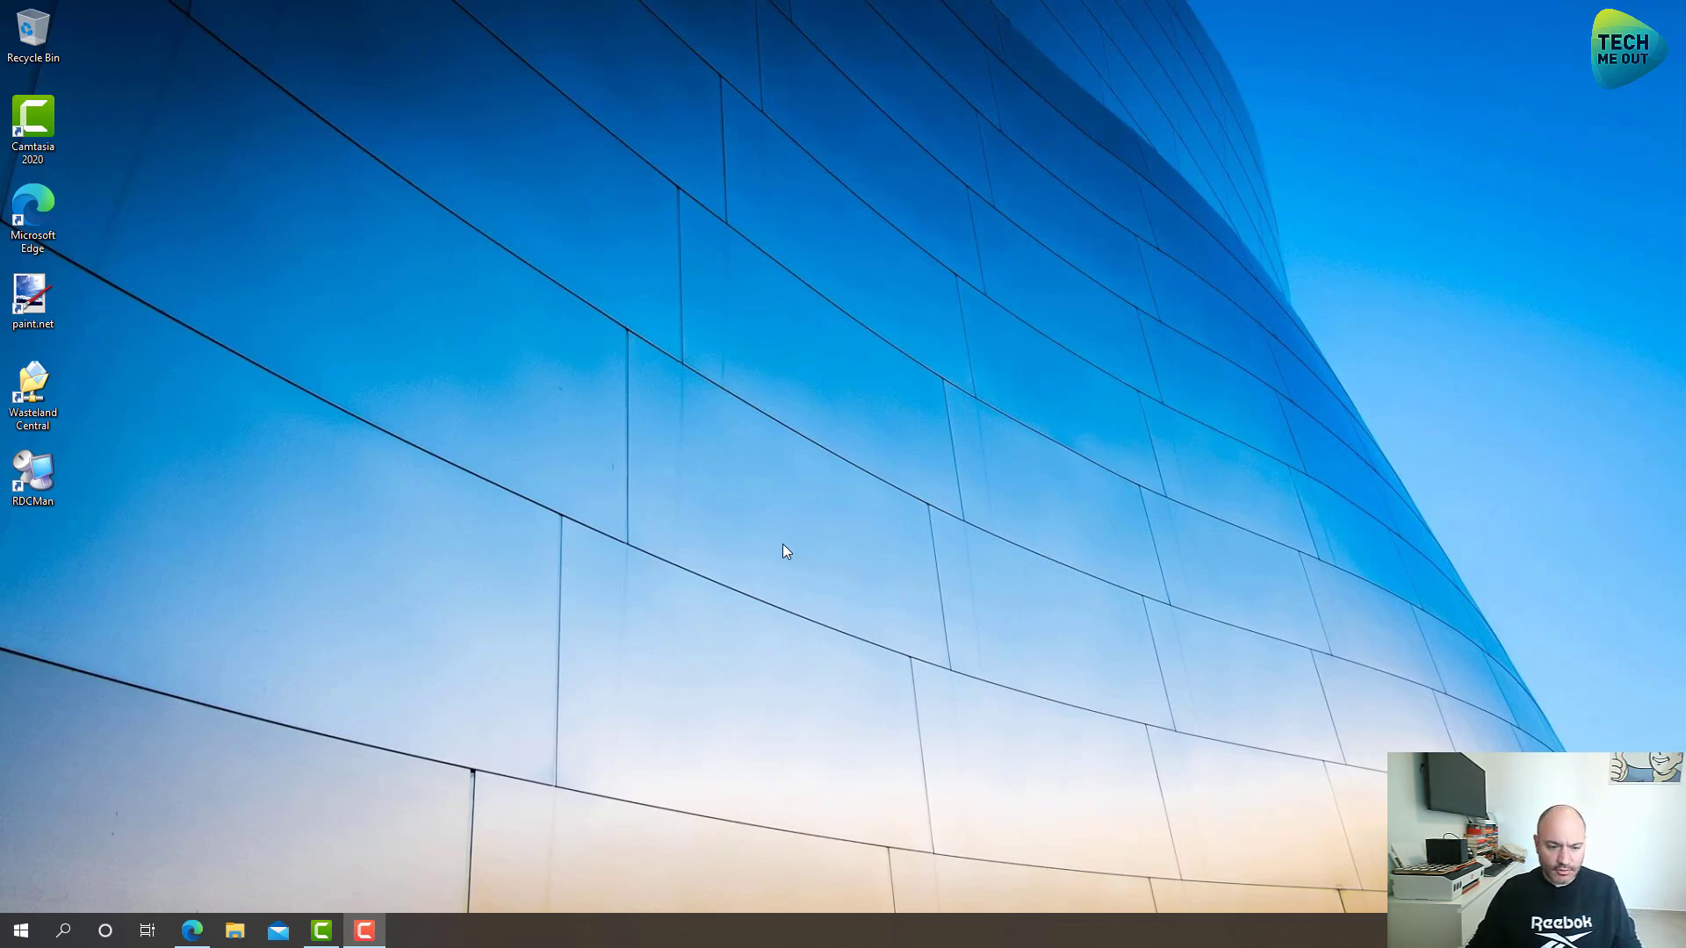
- From the UniFi tab, go to Settings > Routing & Firewall > Firewall > LAN IN
left_click(192, 928)
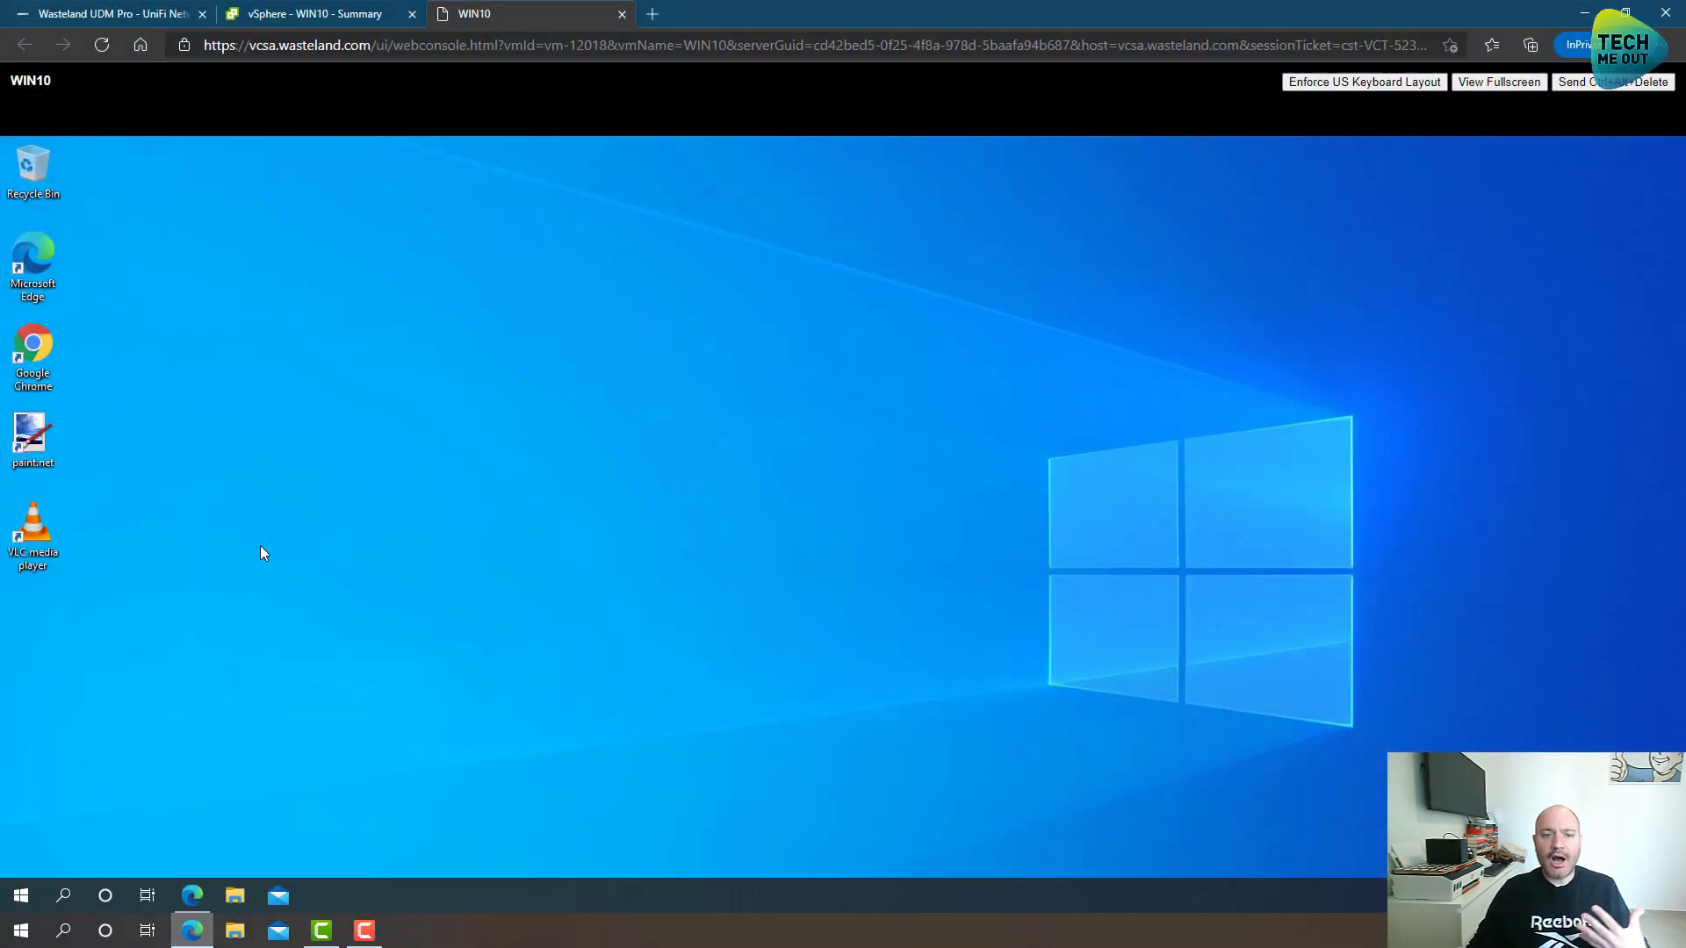
left_click(109, 16)
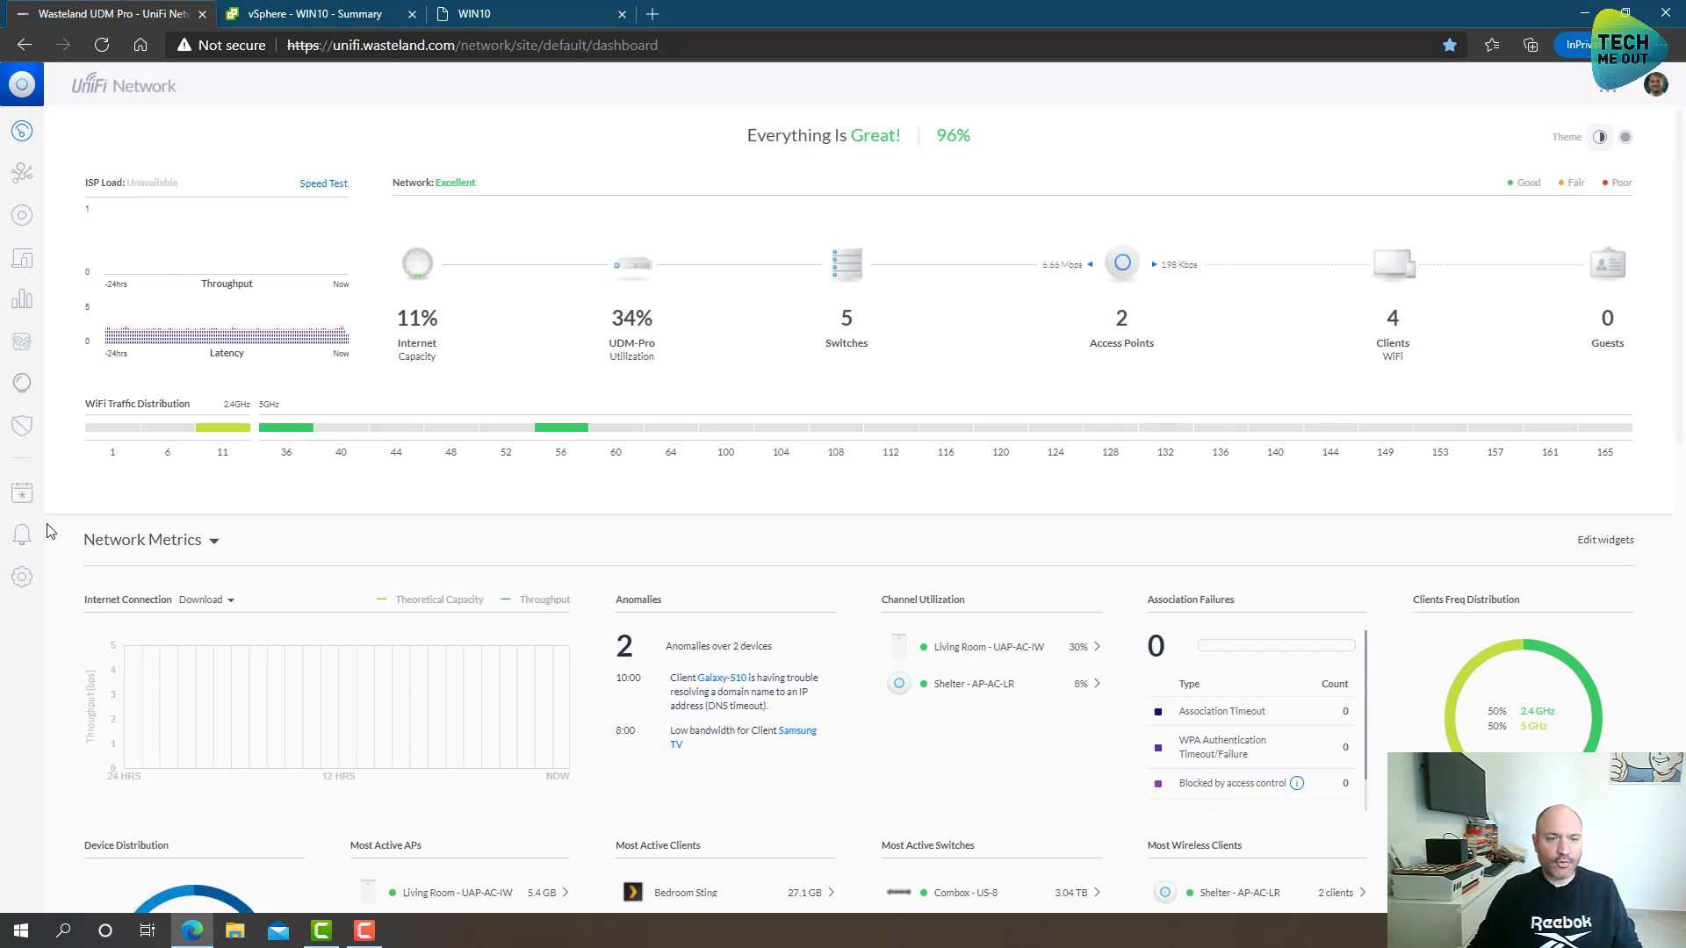
left_click(17, 584)
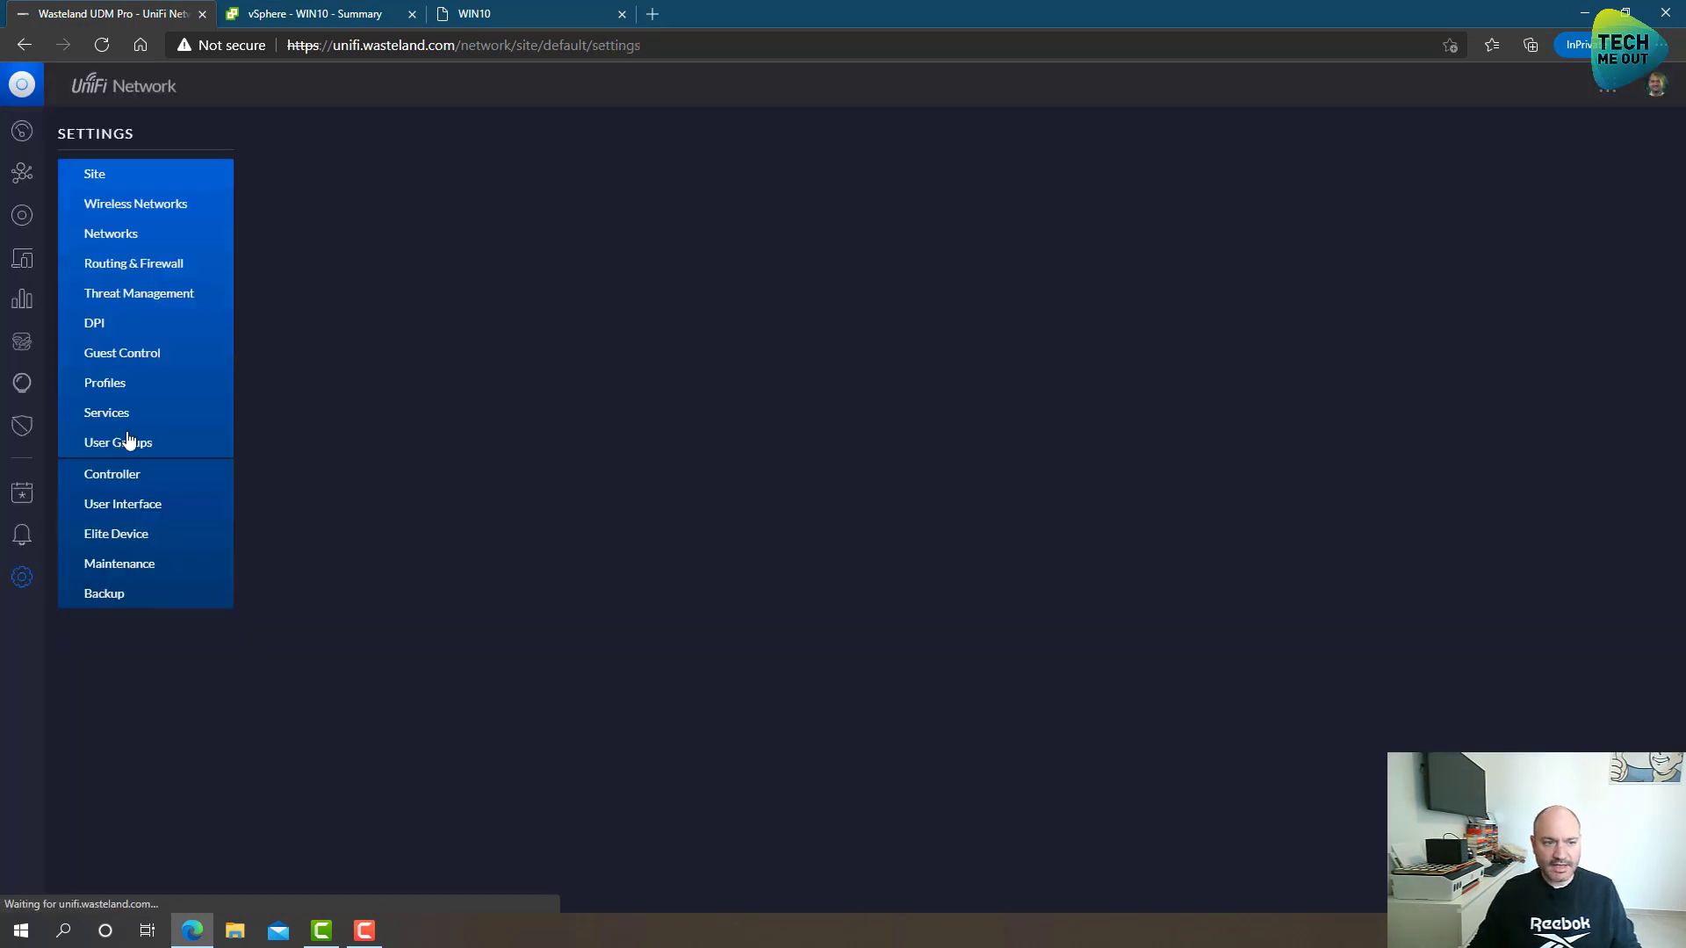
left_click(162, 263)
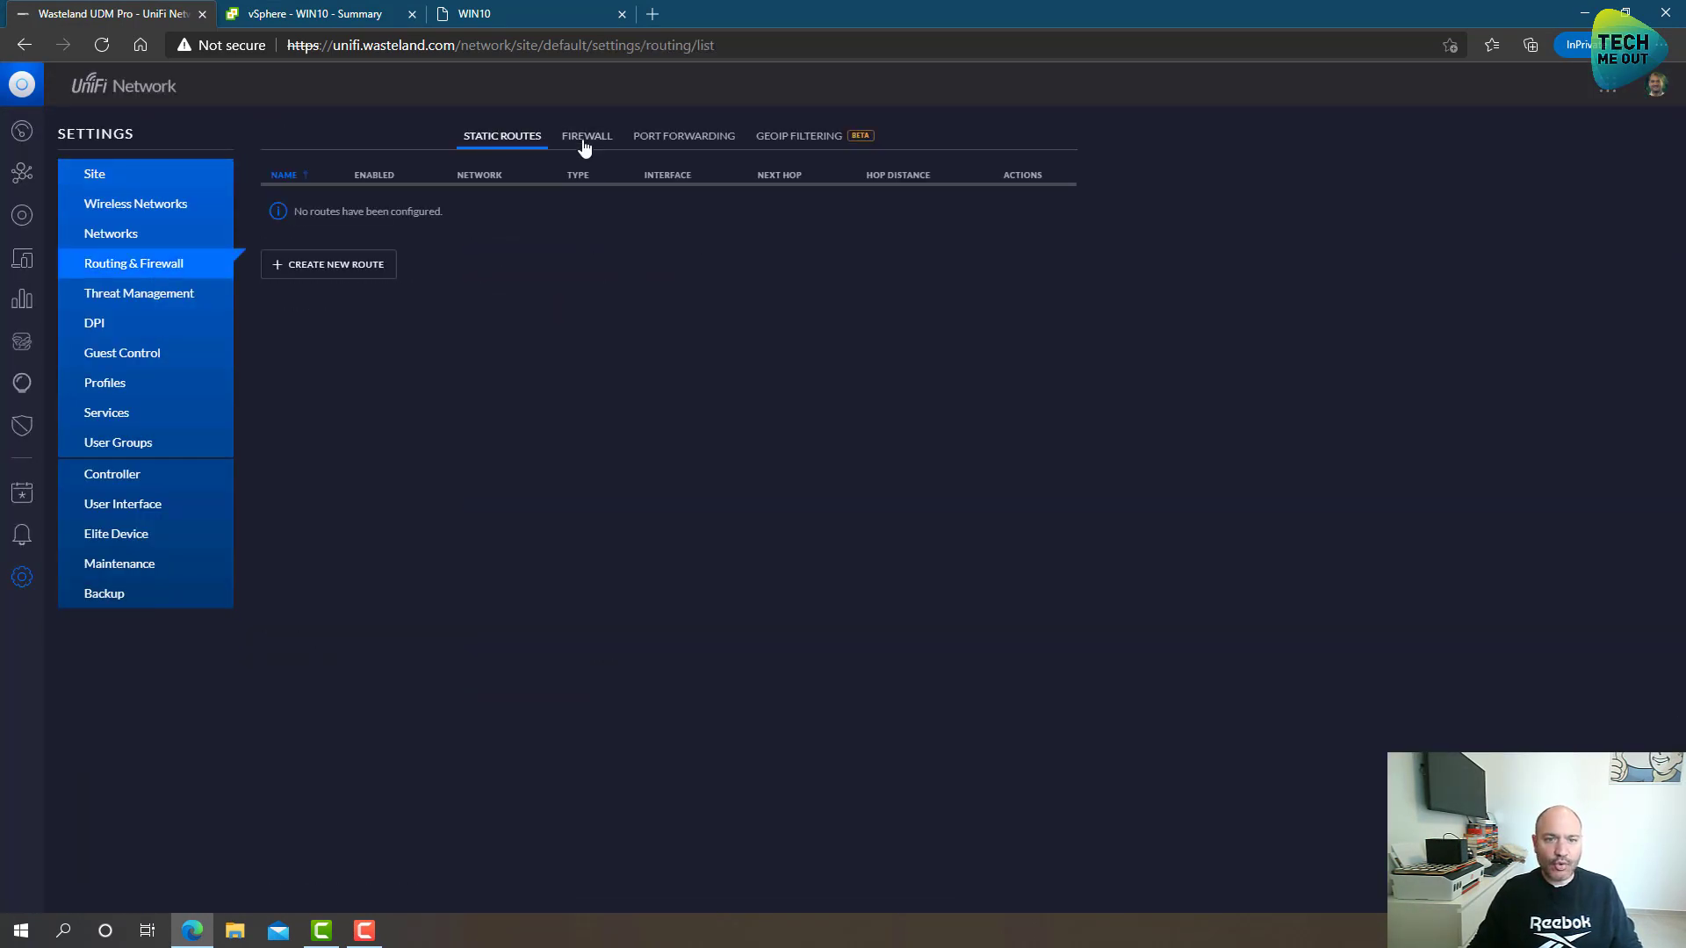
left_click(586, 139)
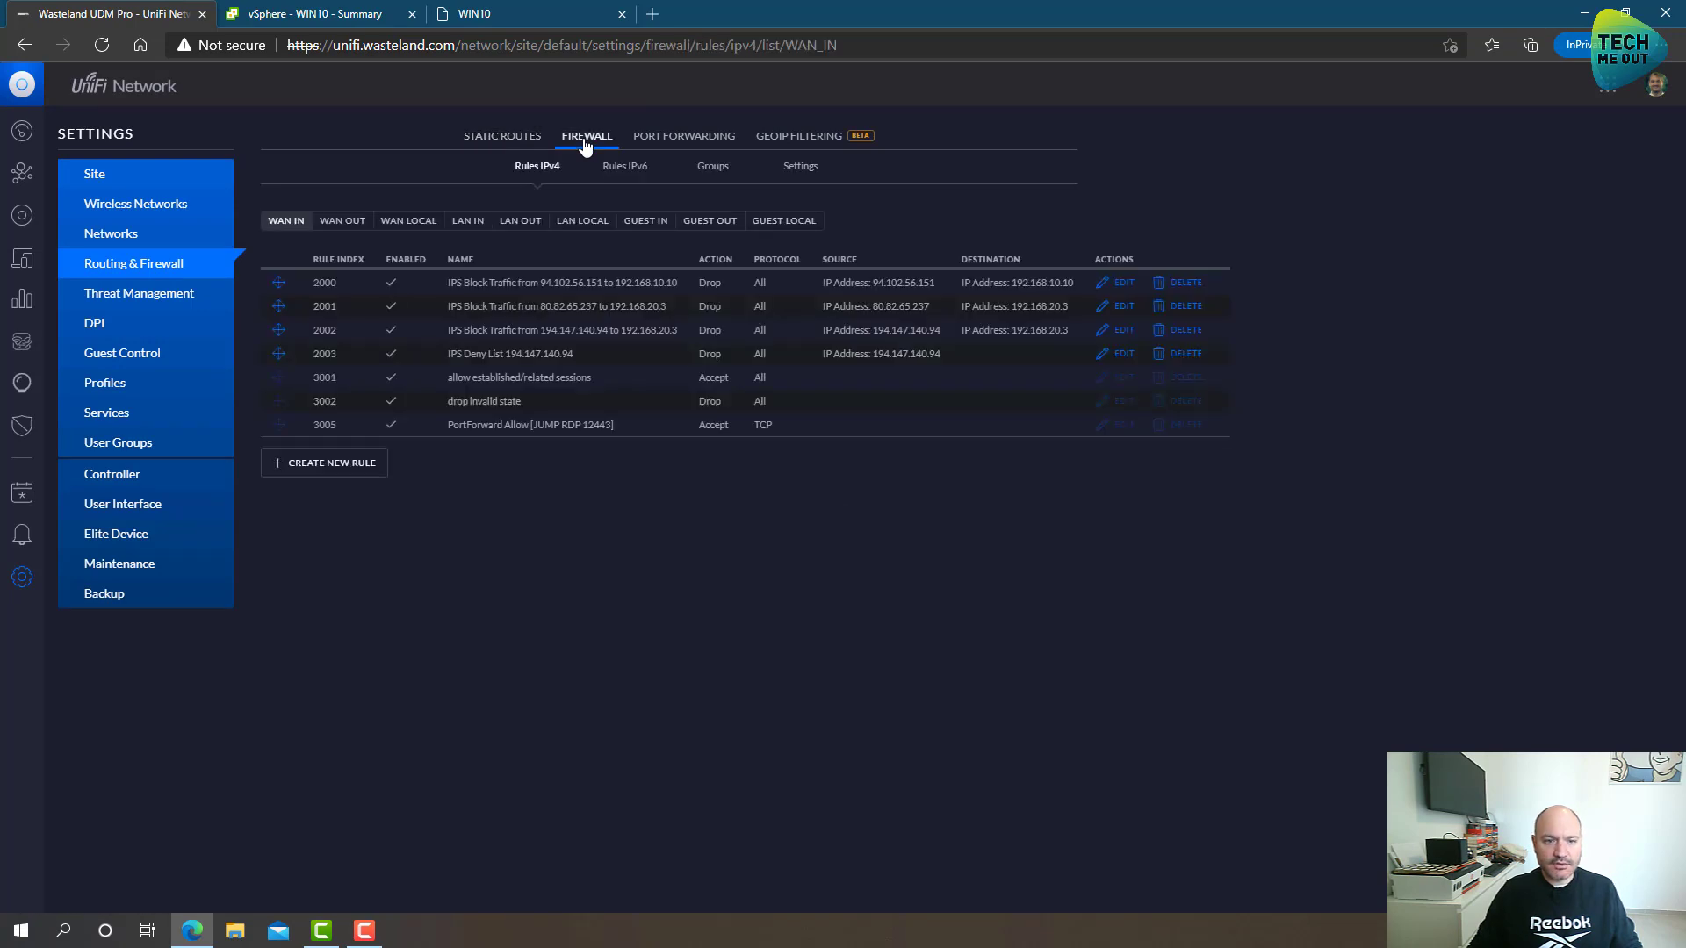
left_click(470, 226)
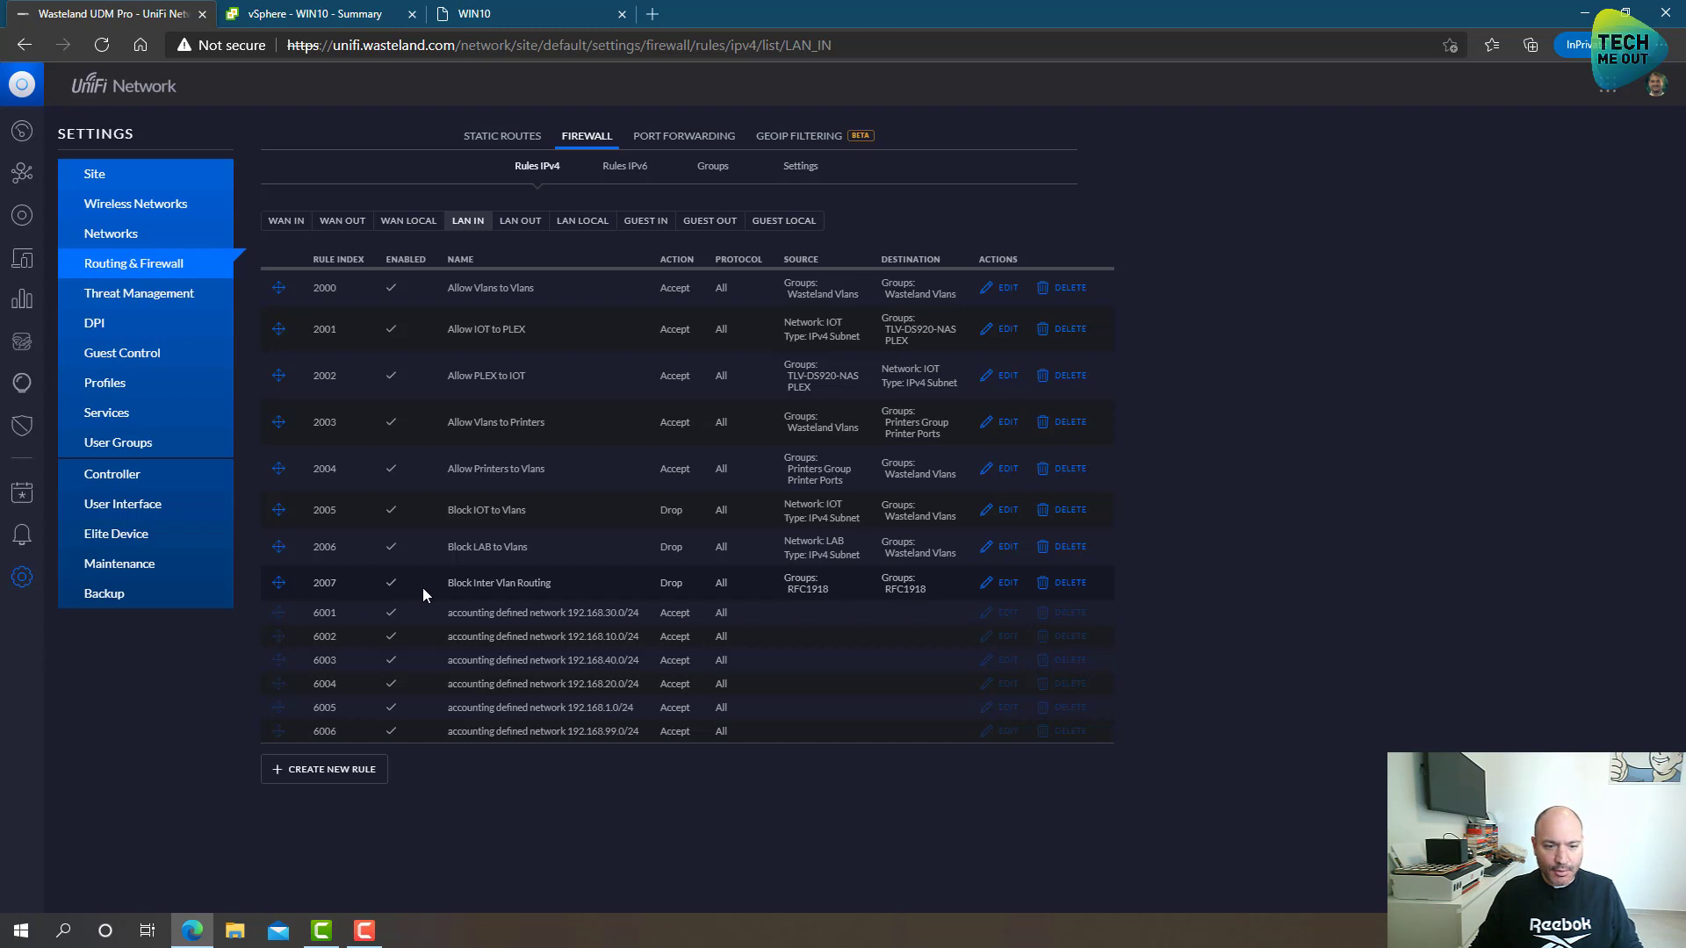
- Highlight rule 2007 'Block Inter Vlan Routing' and its RFC1918 source group
left_click_drag(425, 586, 518, 587)
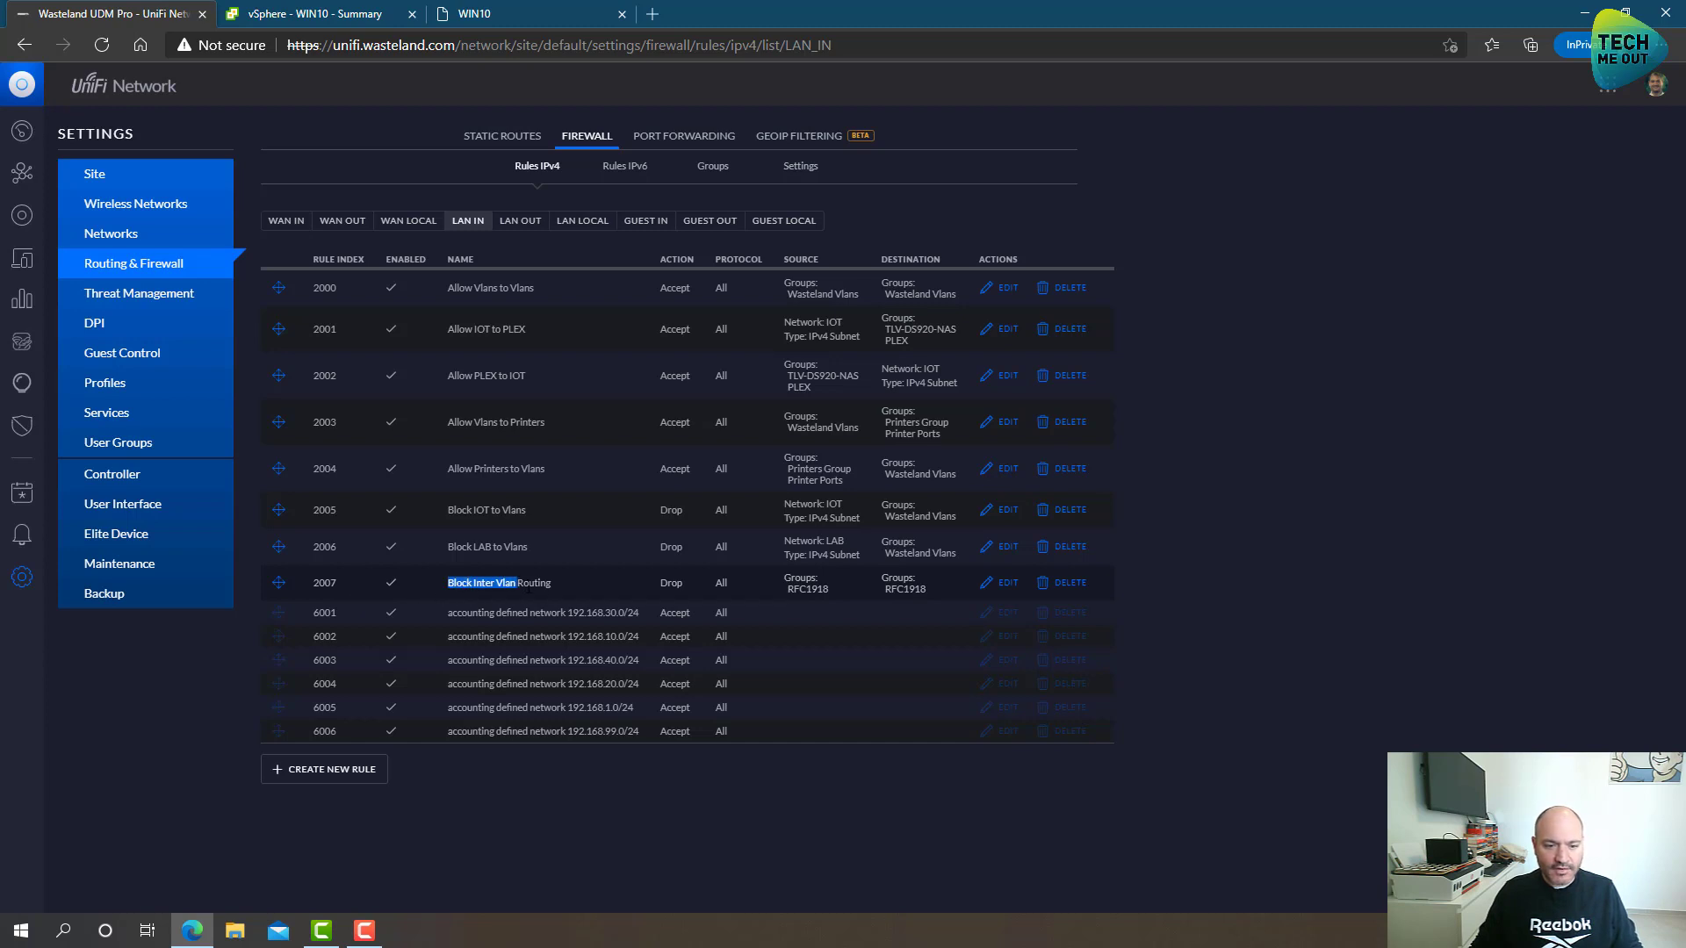
left_click(572, 587)
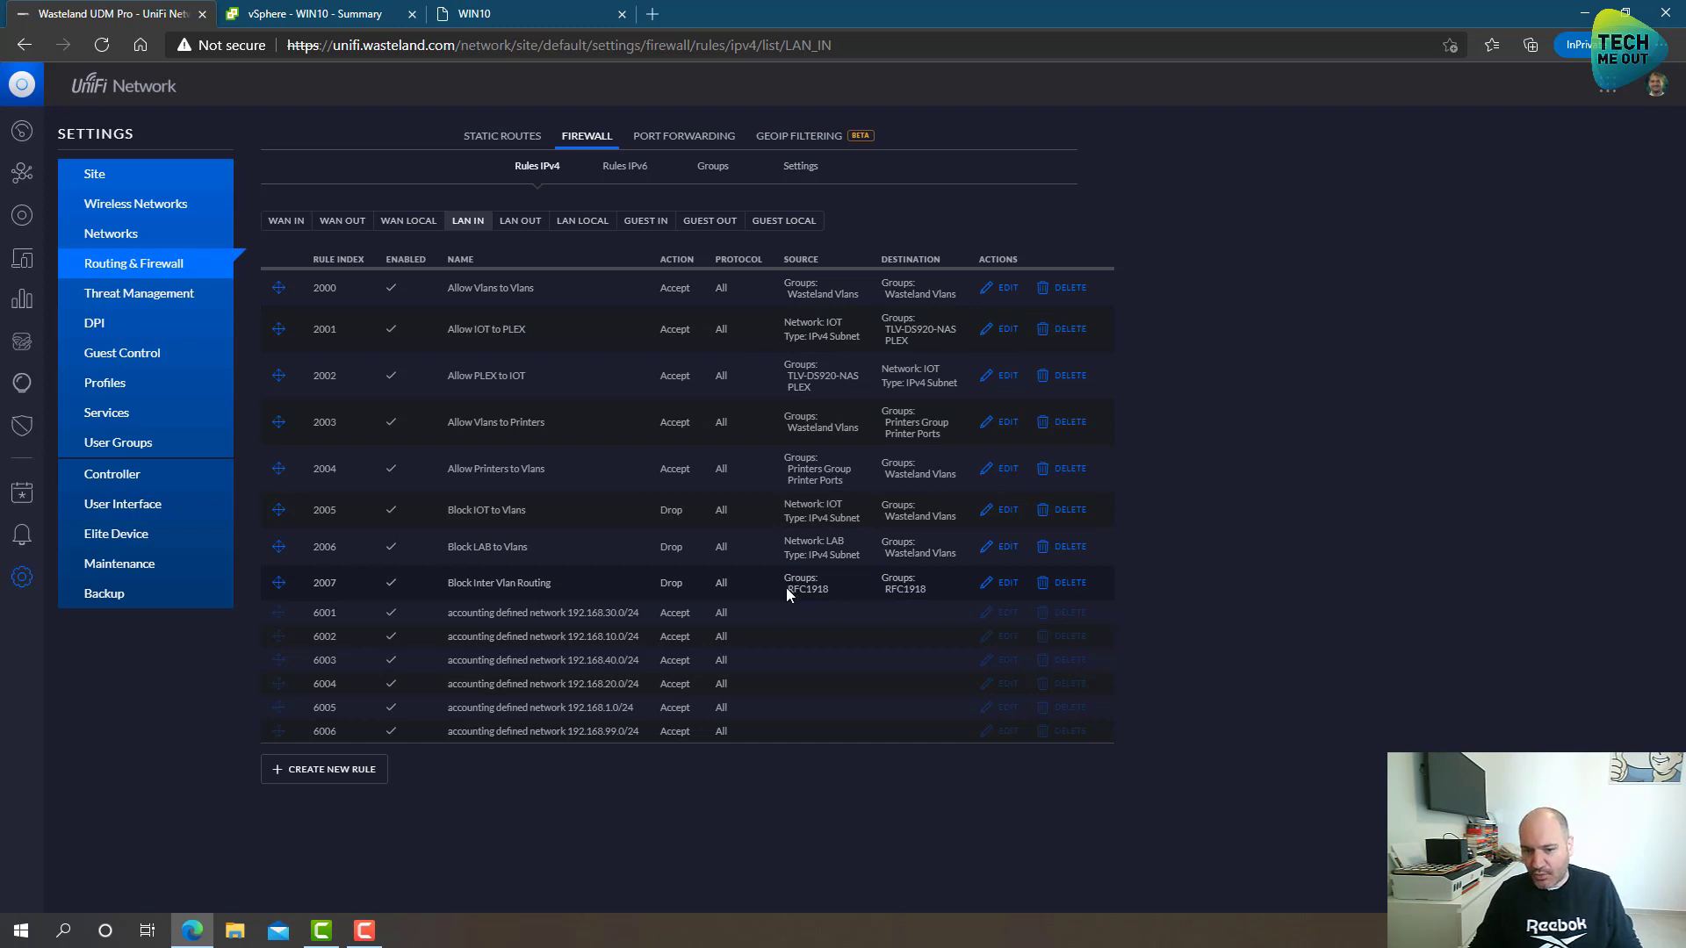
left_click_drag(787, 590, 873, 595)
left_click(905, 589)
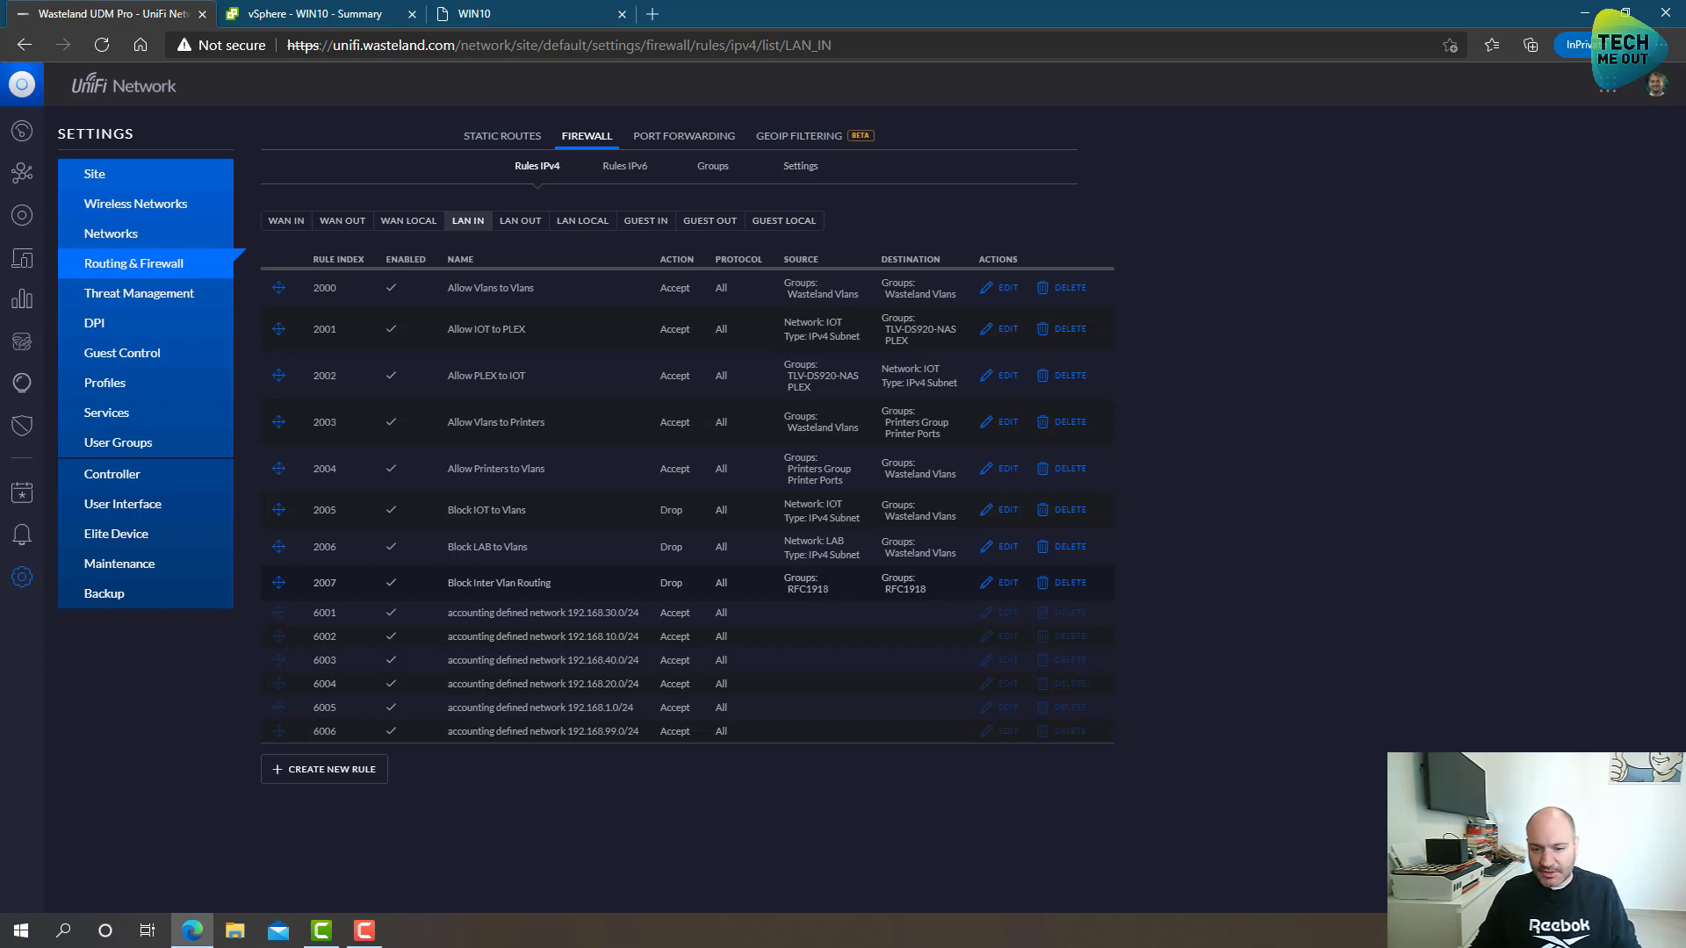
left_click(712, 166)
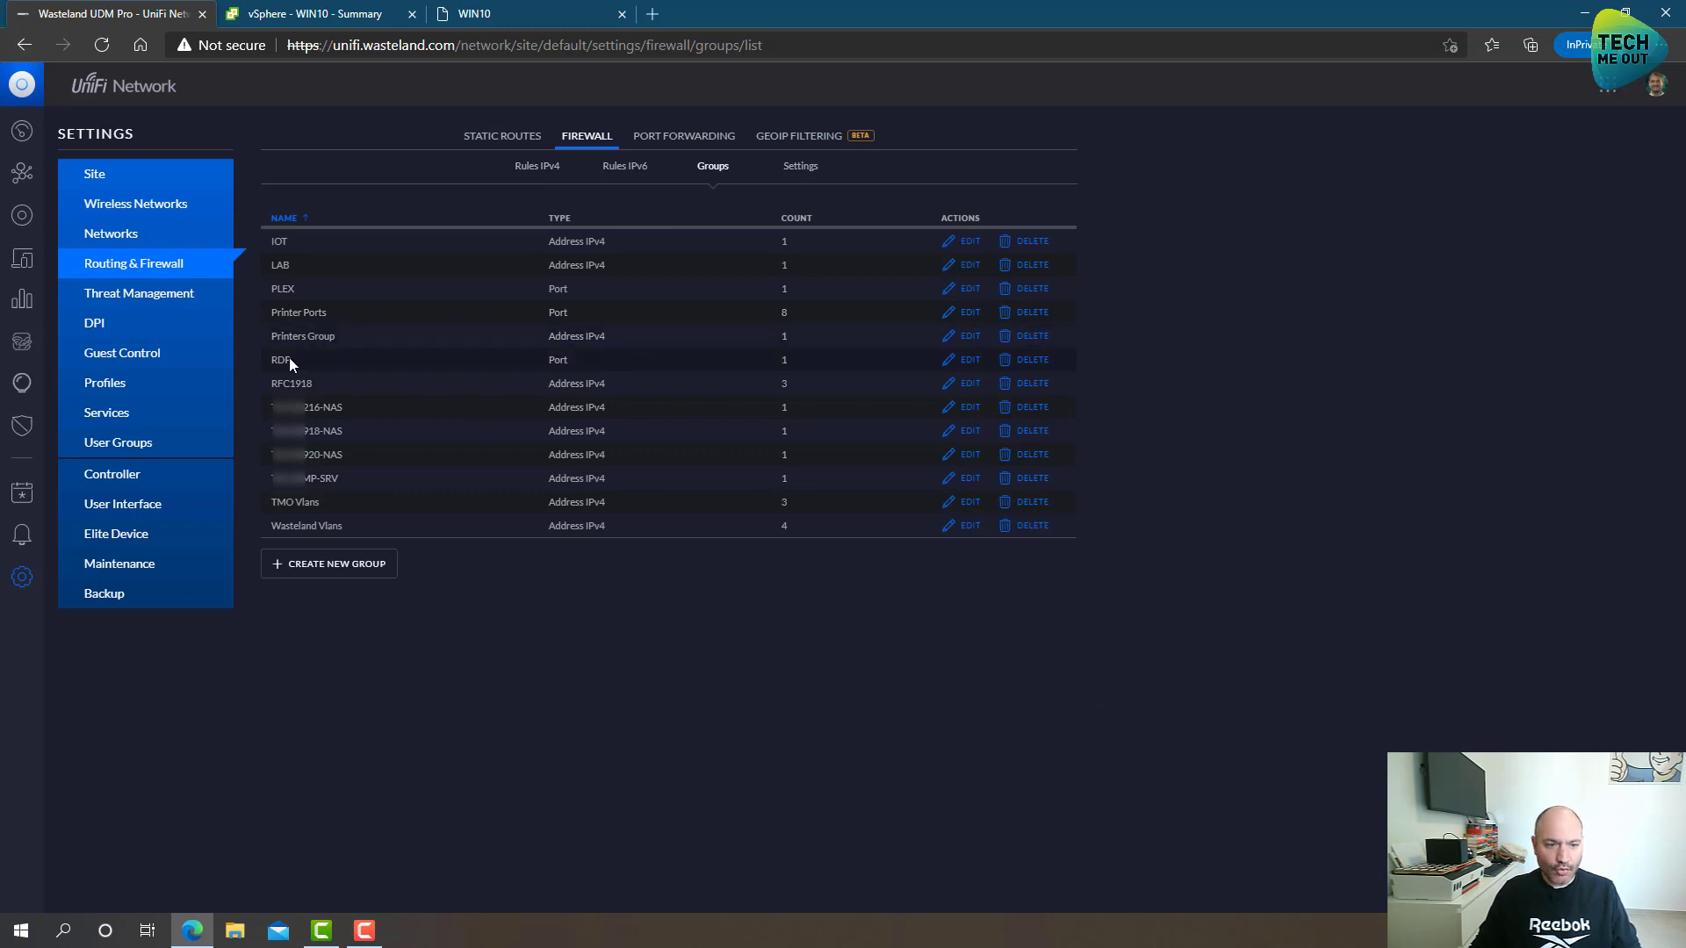
left_click(963, 390)
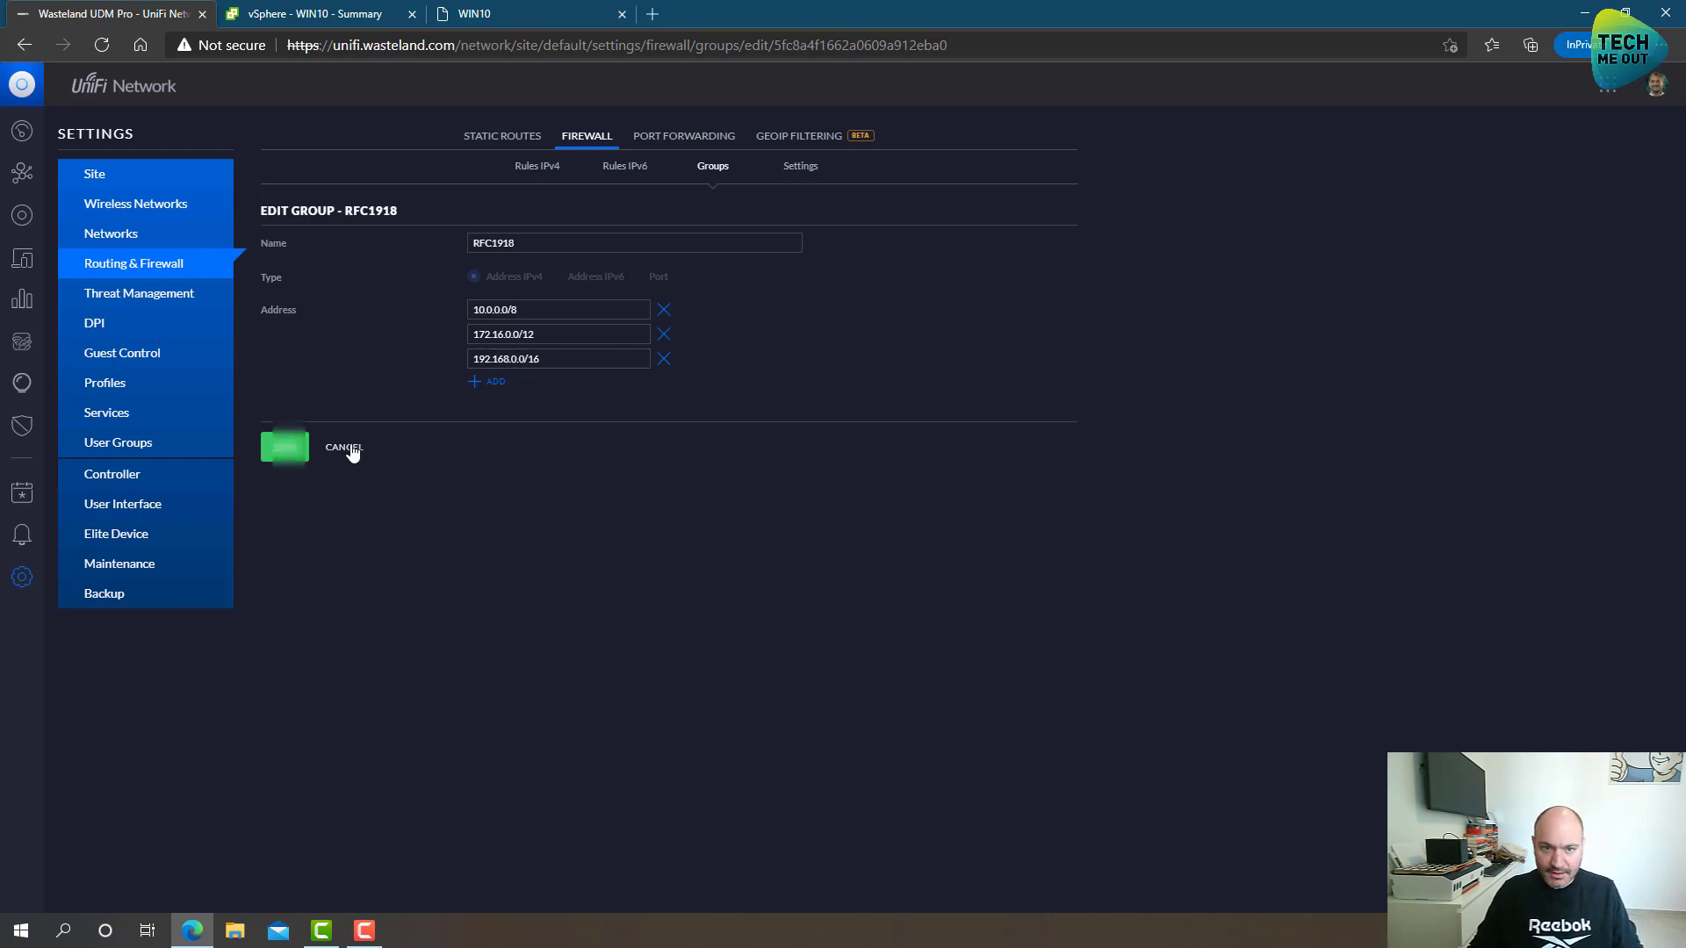
left_click(539, 170)
left_click(485, 225)
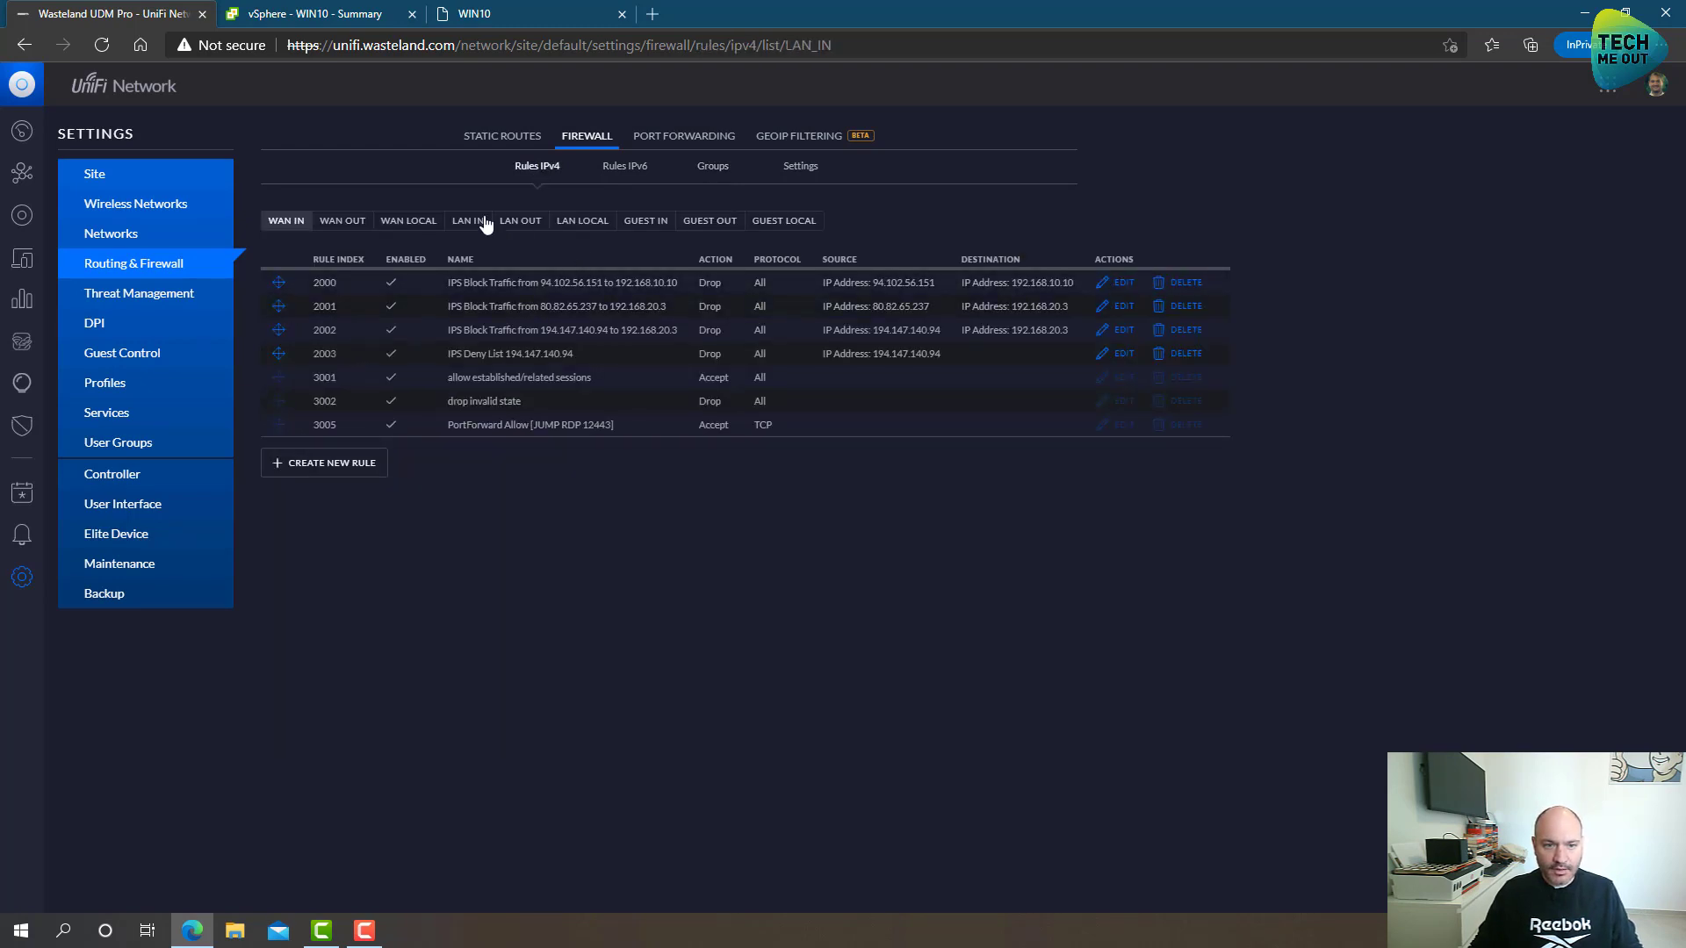
left_click_drag(432, 583, 801, 581)
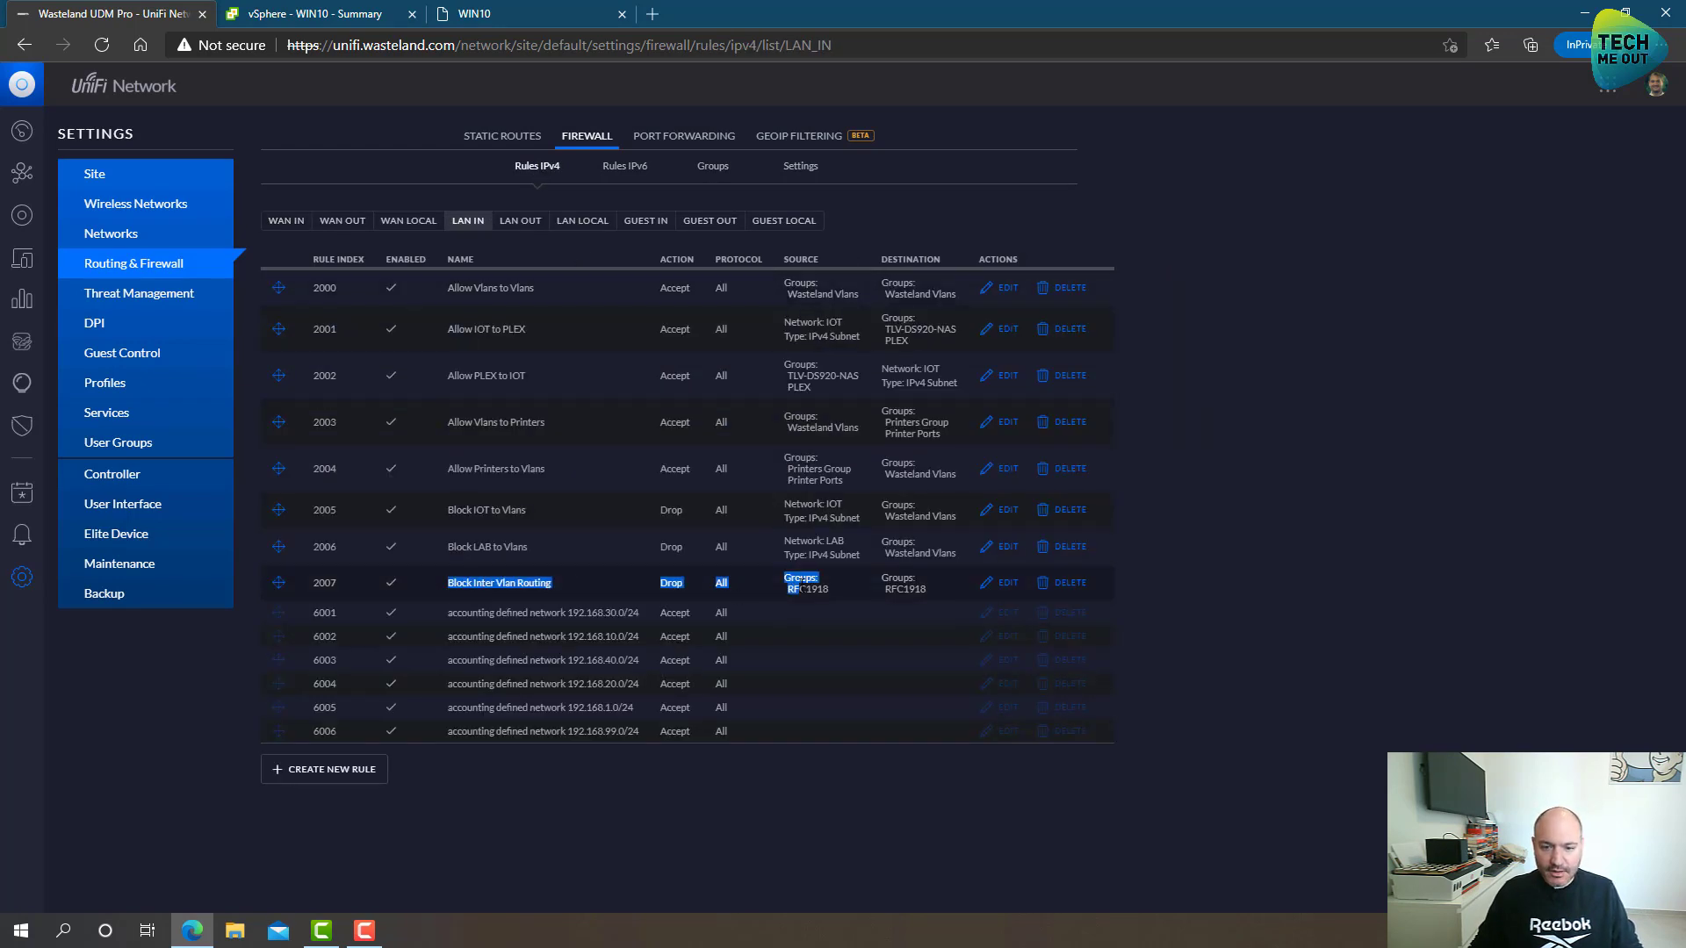
left_click(829, 591)
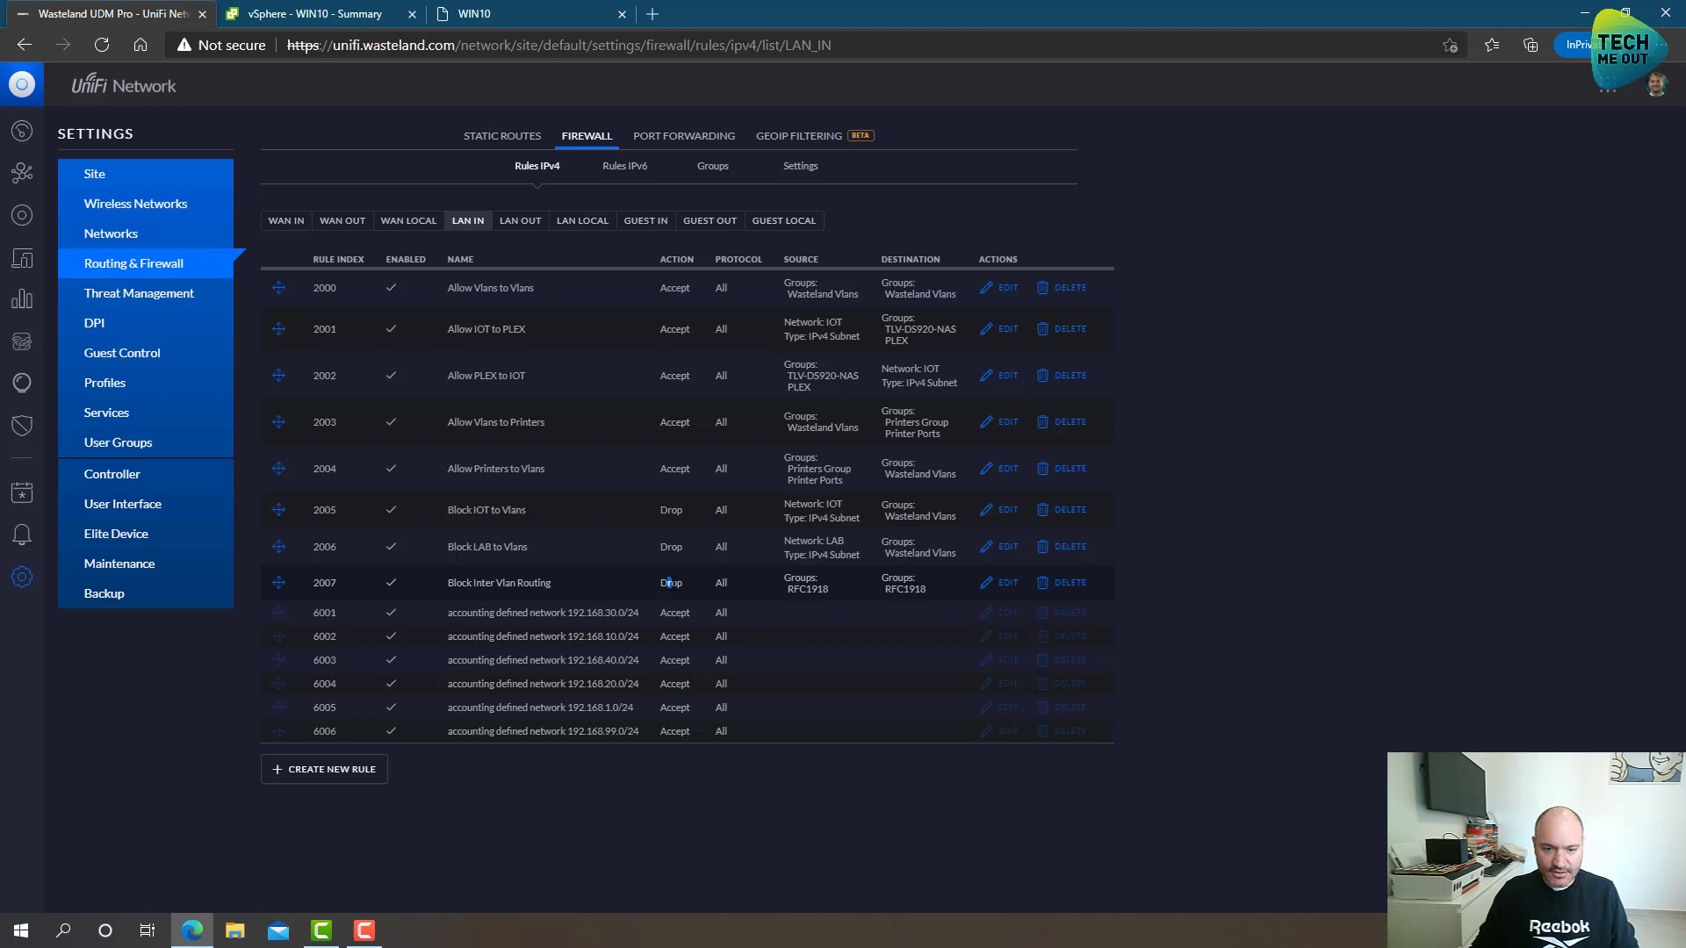
left_click(1004, 583)
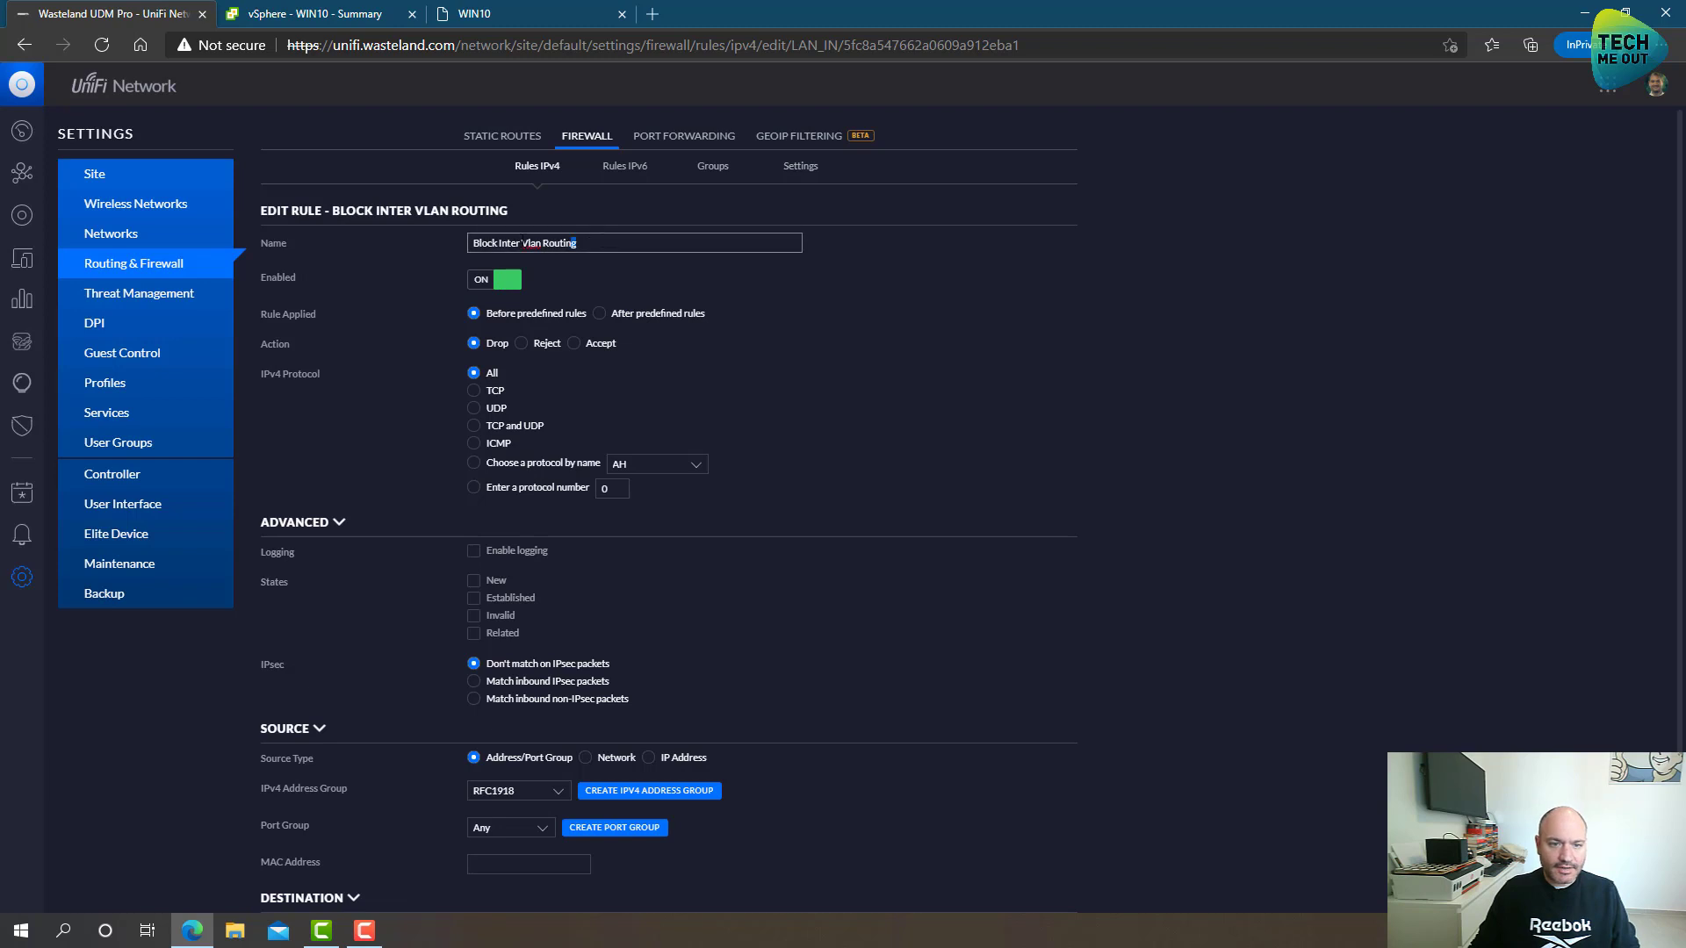
left_click_drag(581, 244, 445, 235)
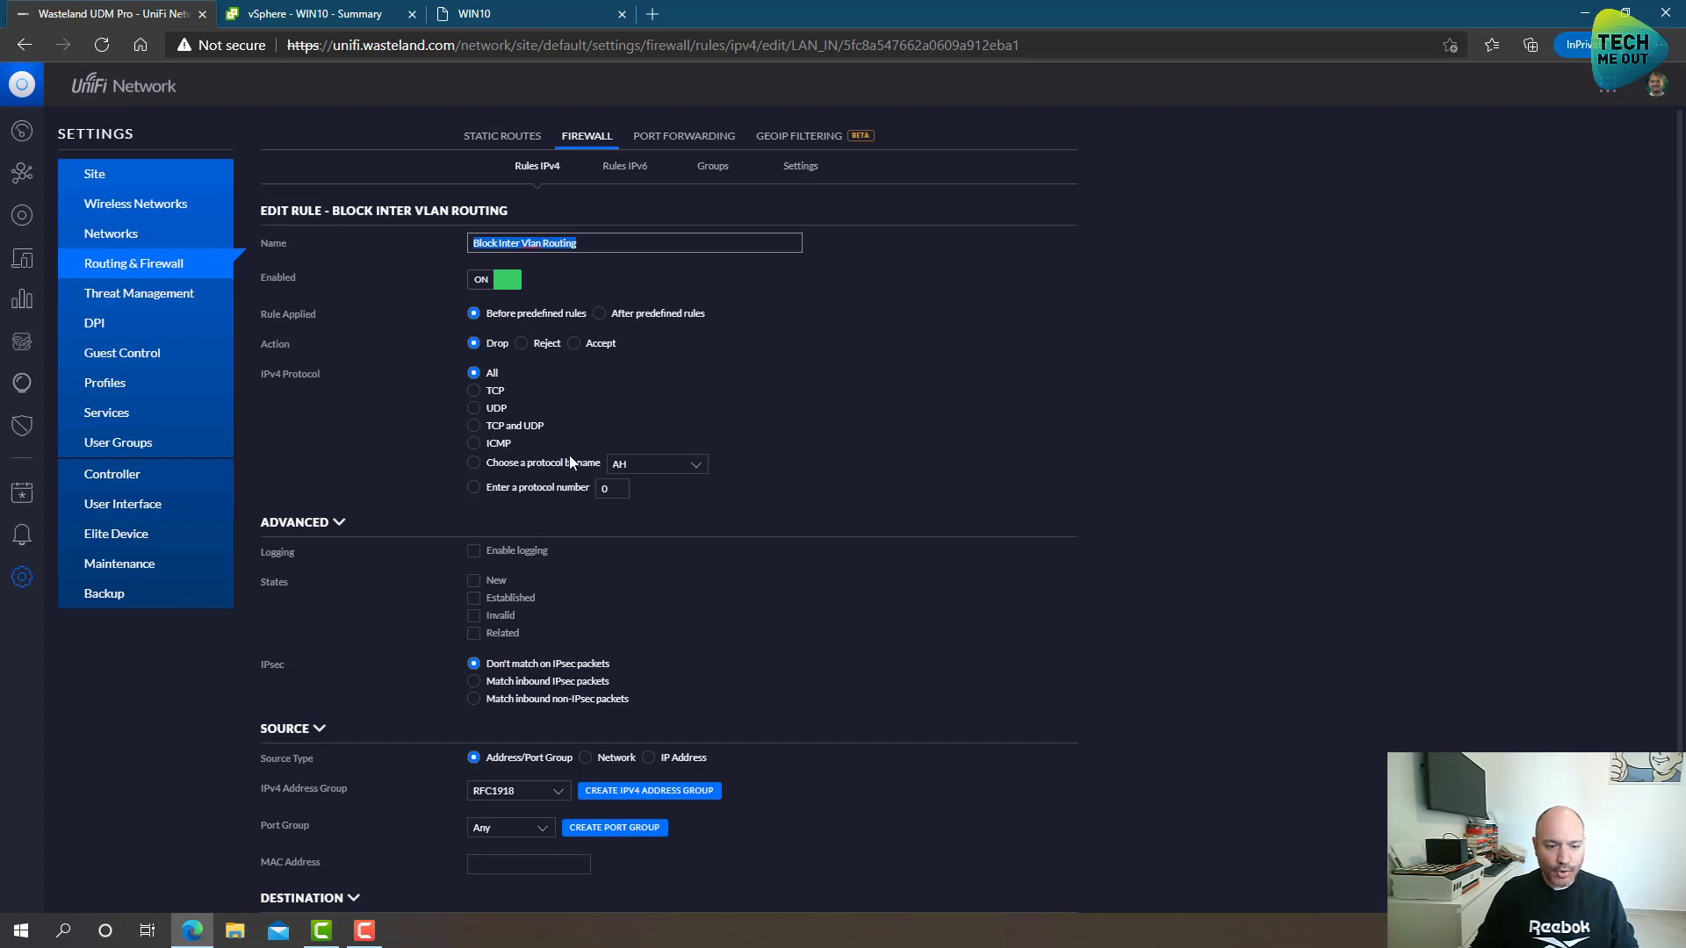
scroll(722, 518, "down", 1)
scroll(721, 518, "down", 1)
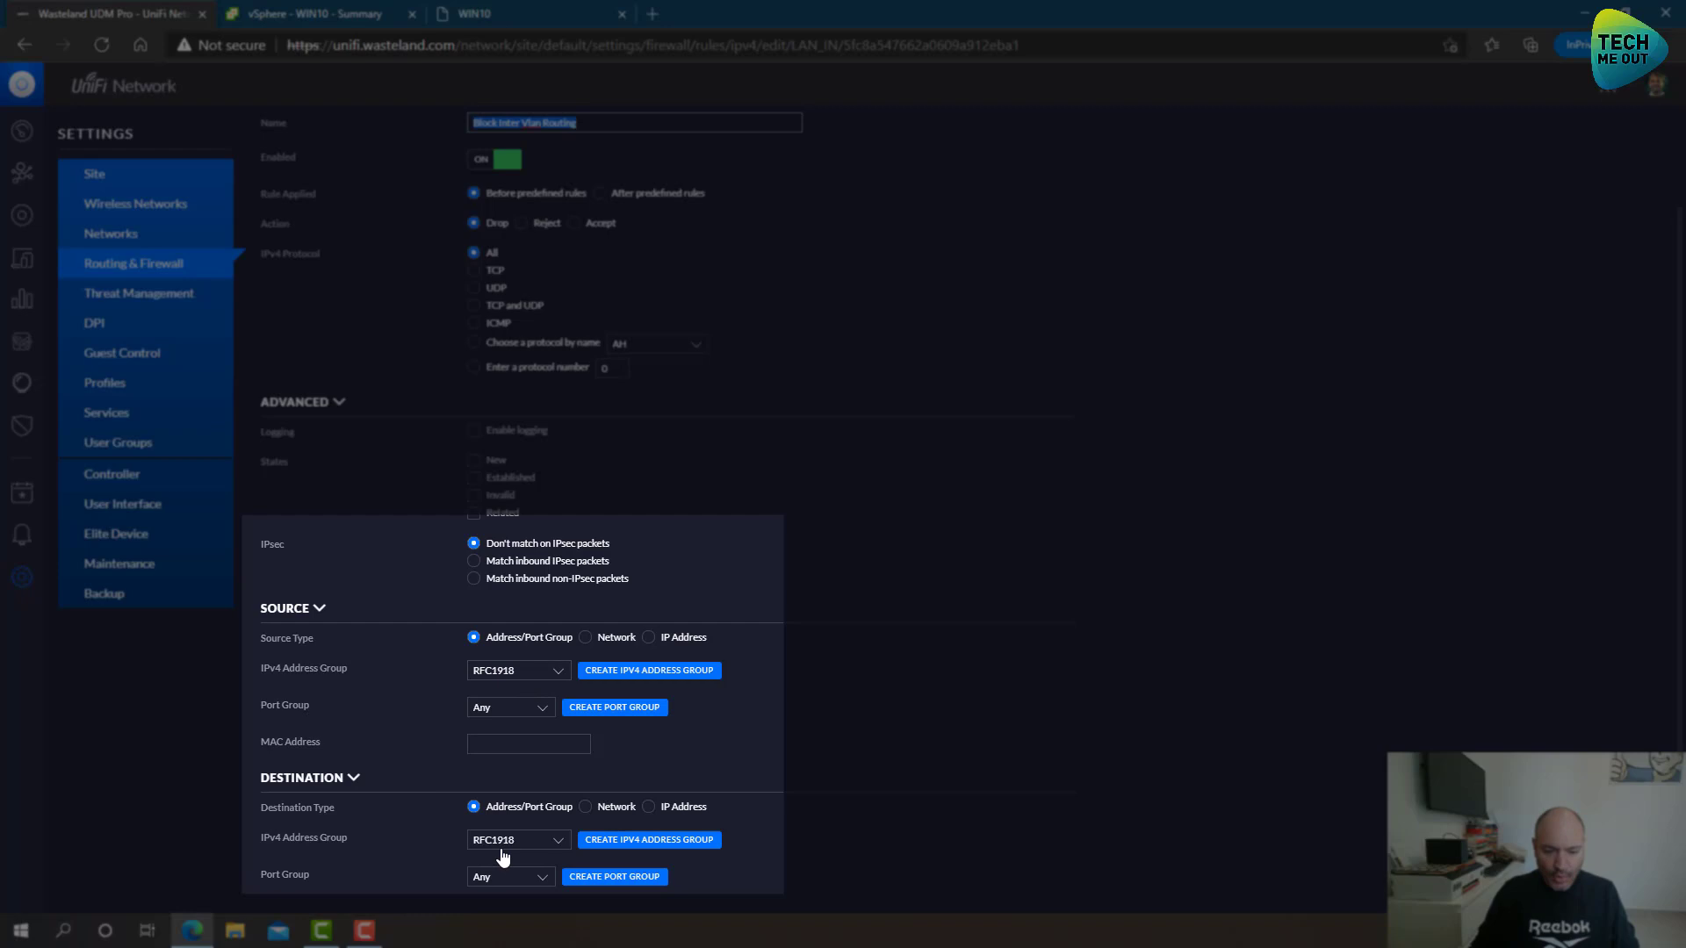
scroll(503, 857, "down", 1)
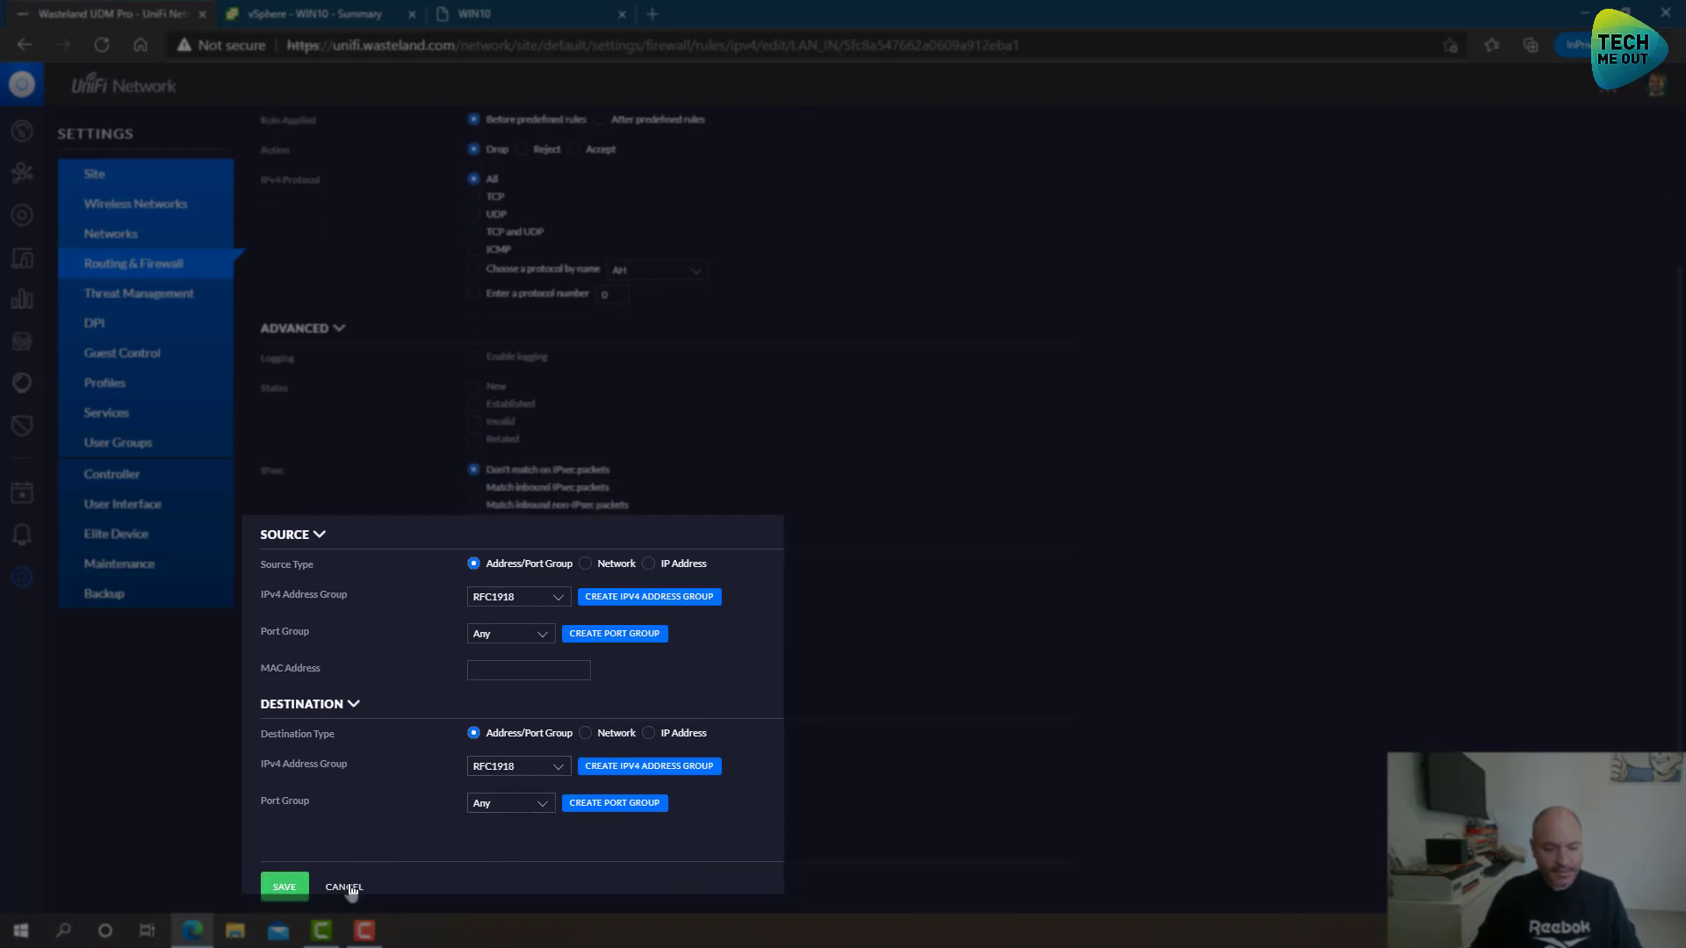
left_click(349, 887)
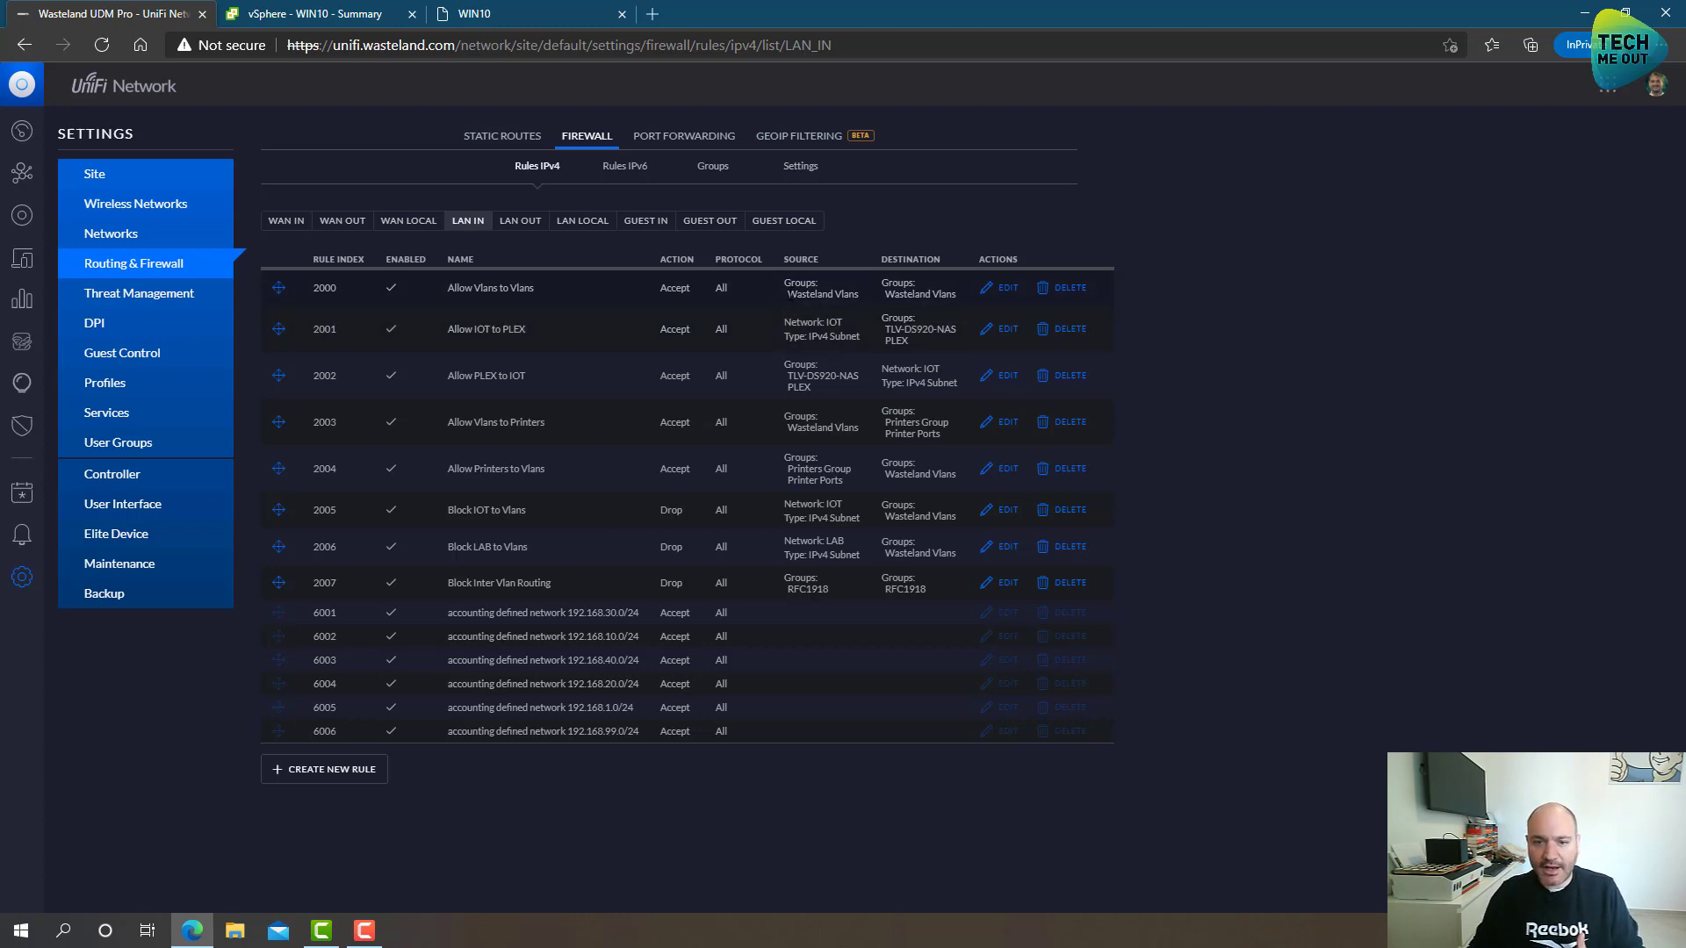
left_click_drag(787, 295, 855, 294)
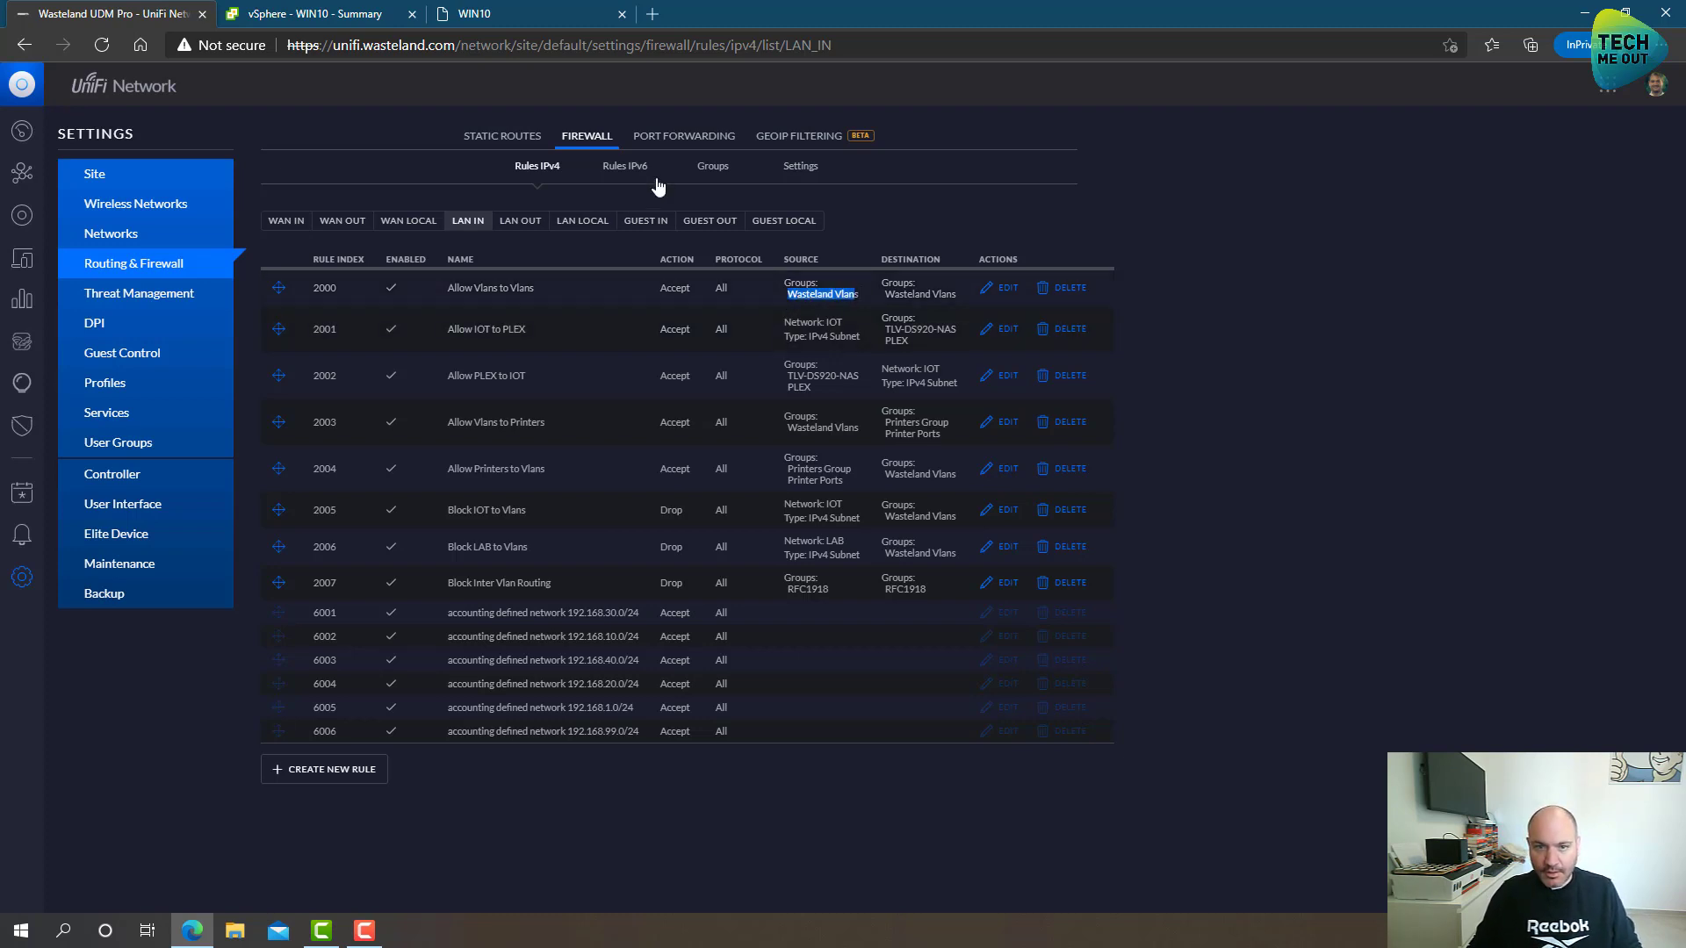
left_click(712, 166)
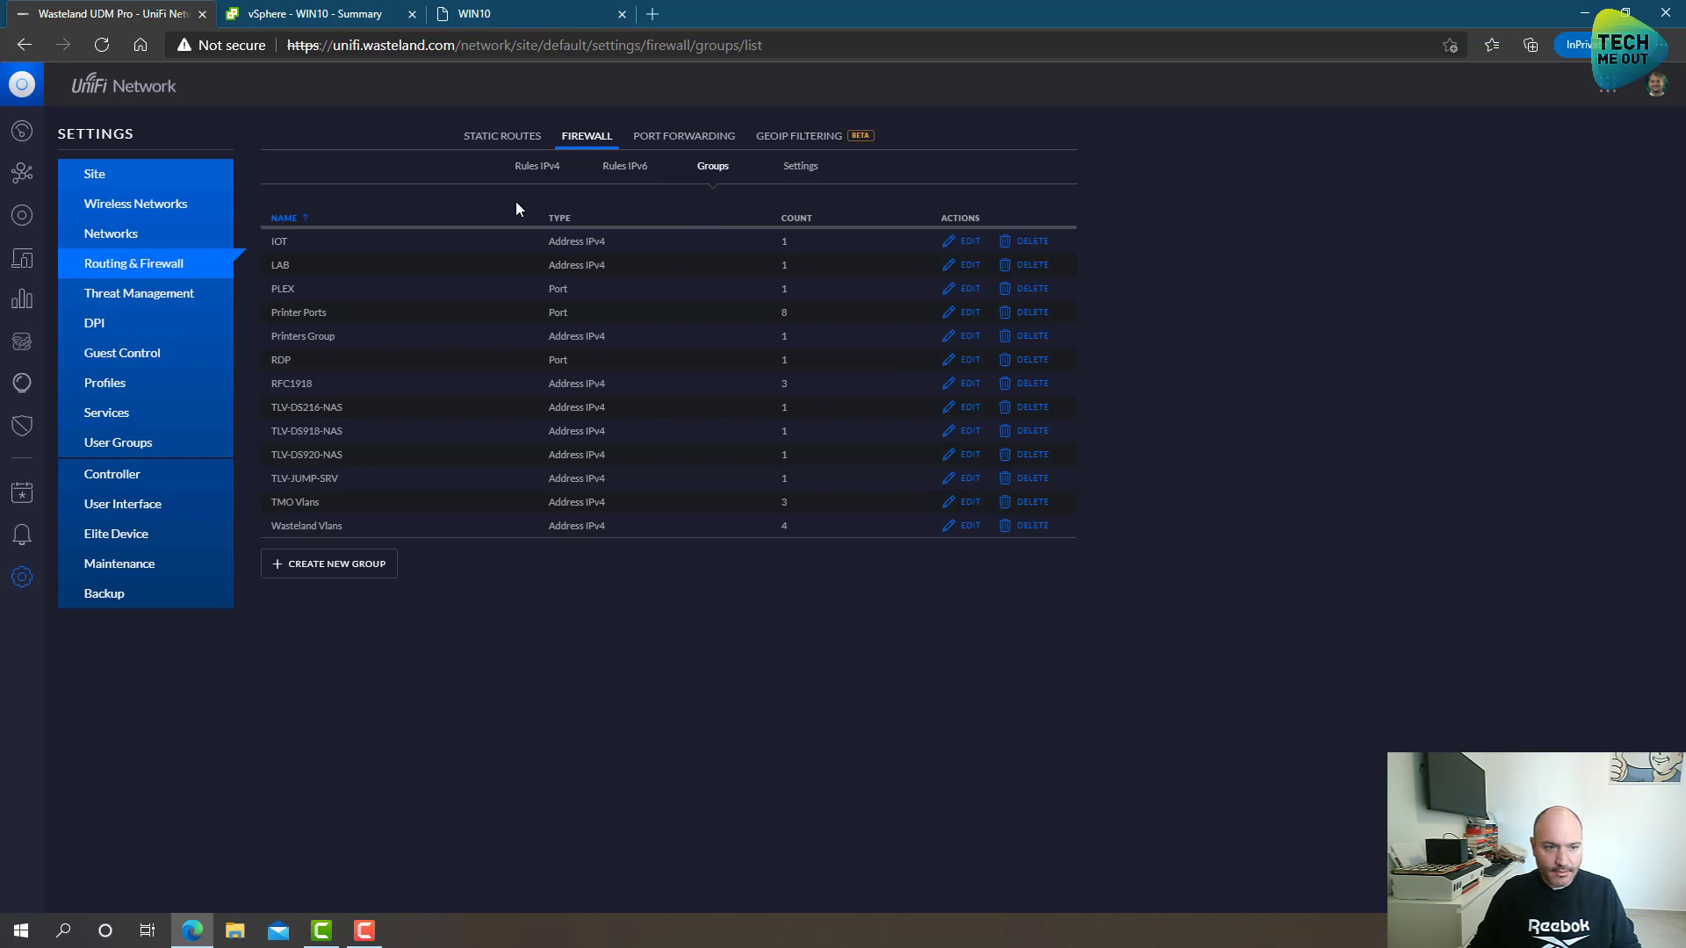
left_click(950, 526)
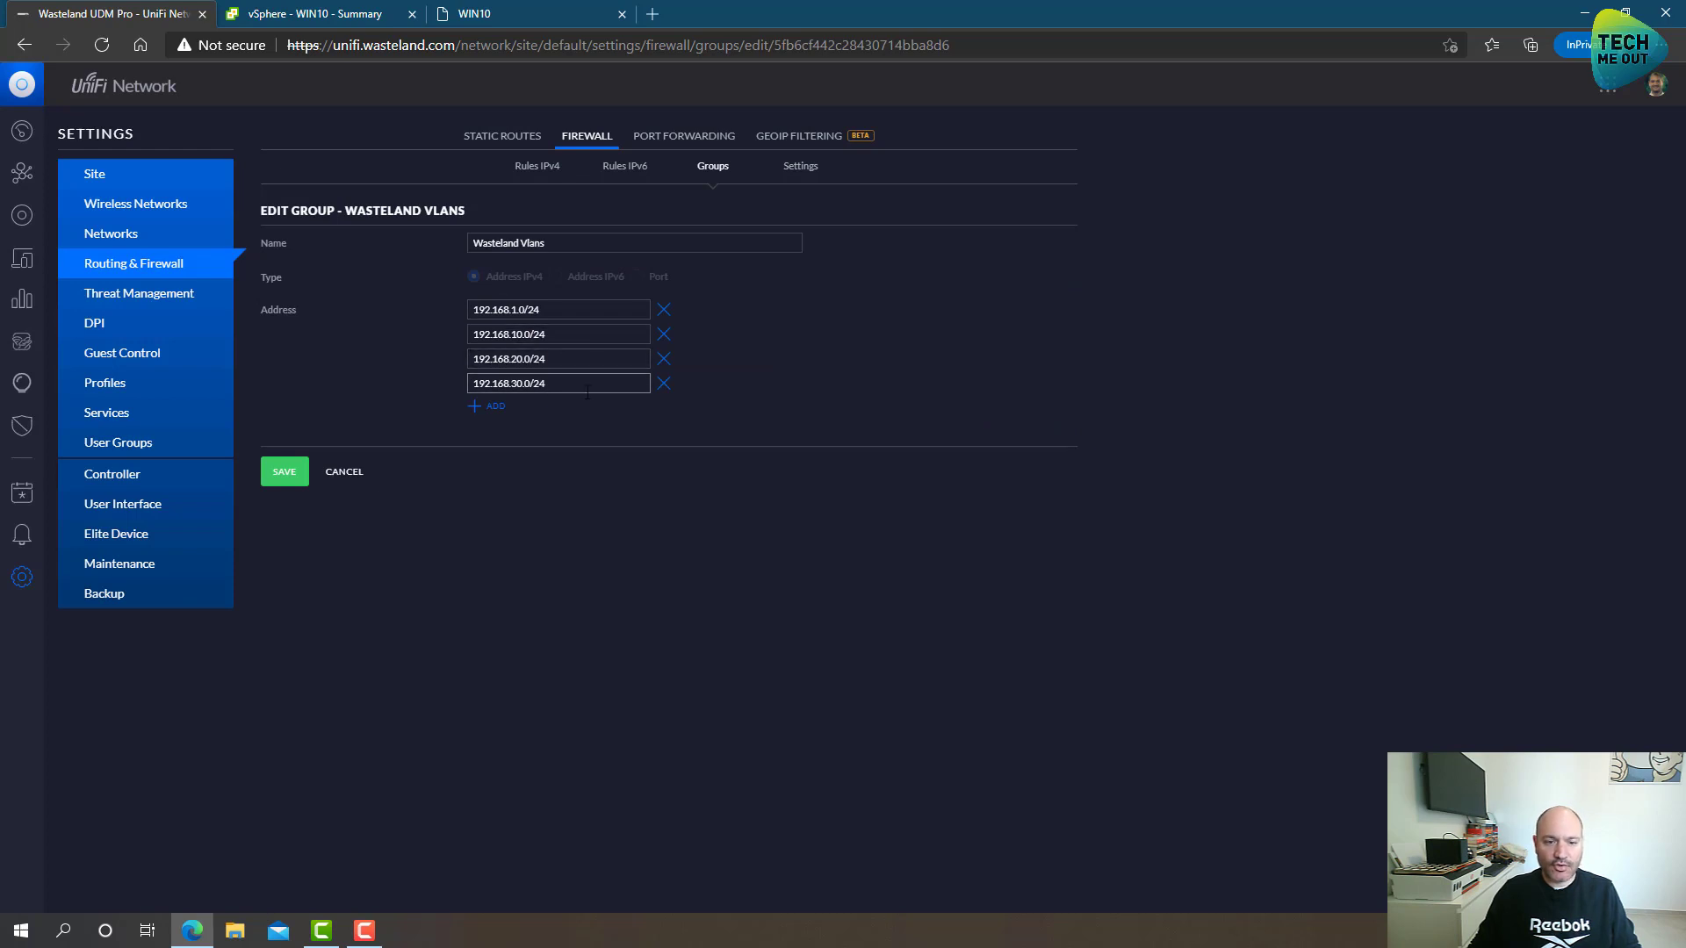
left_click(357, 475)
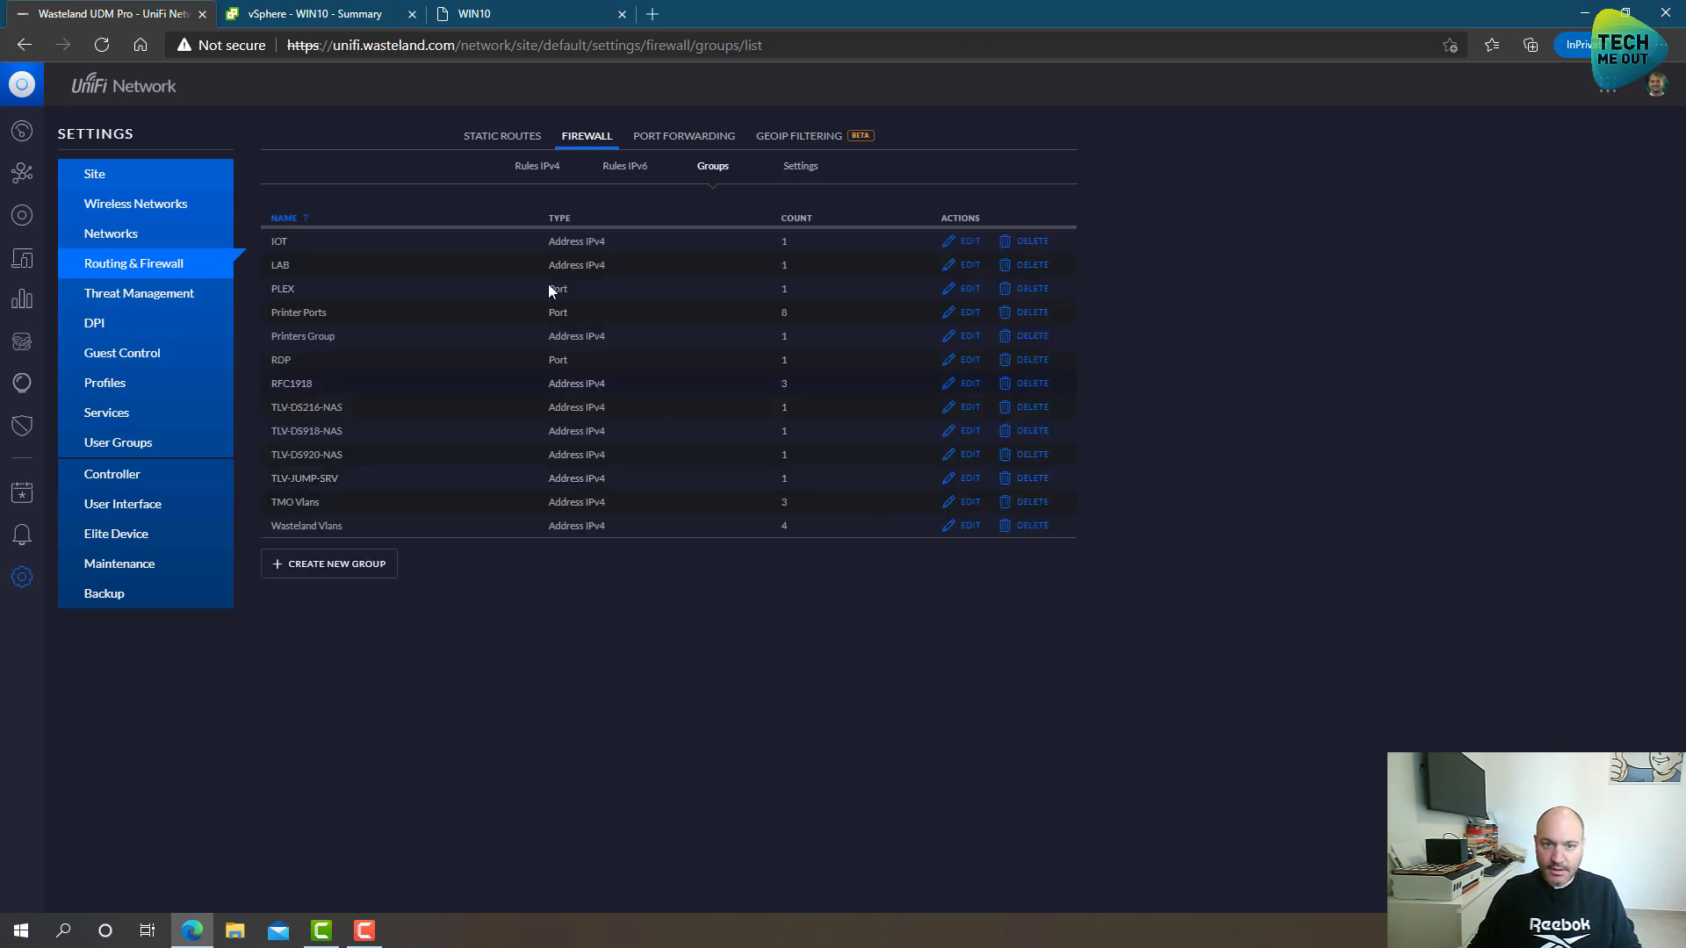
left_click(540, 167)
left_click(470, 223)
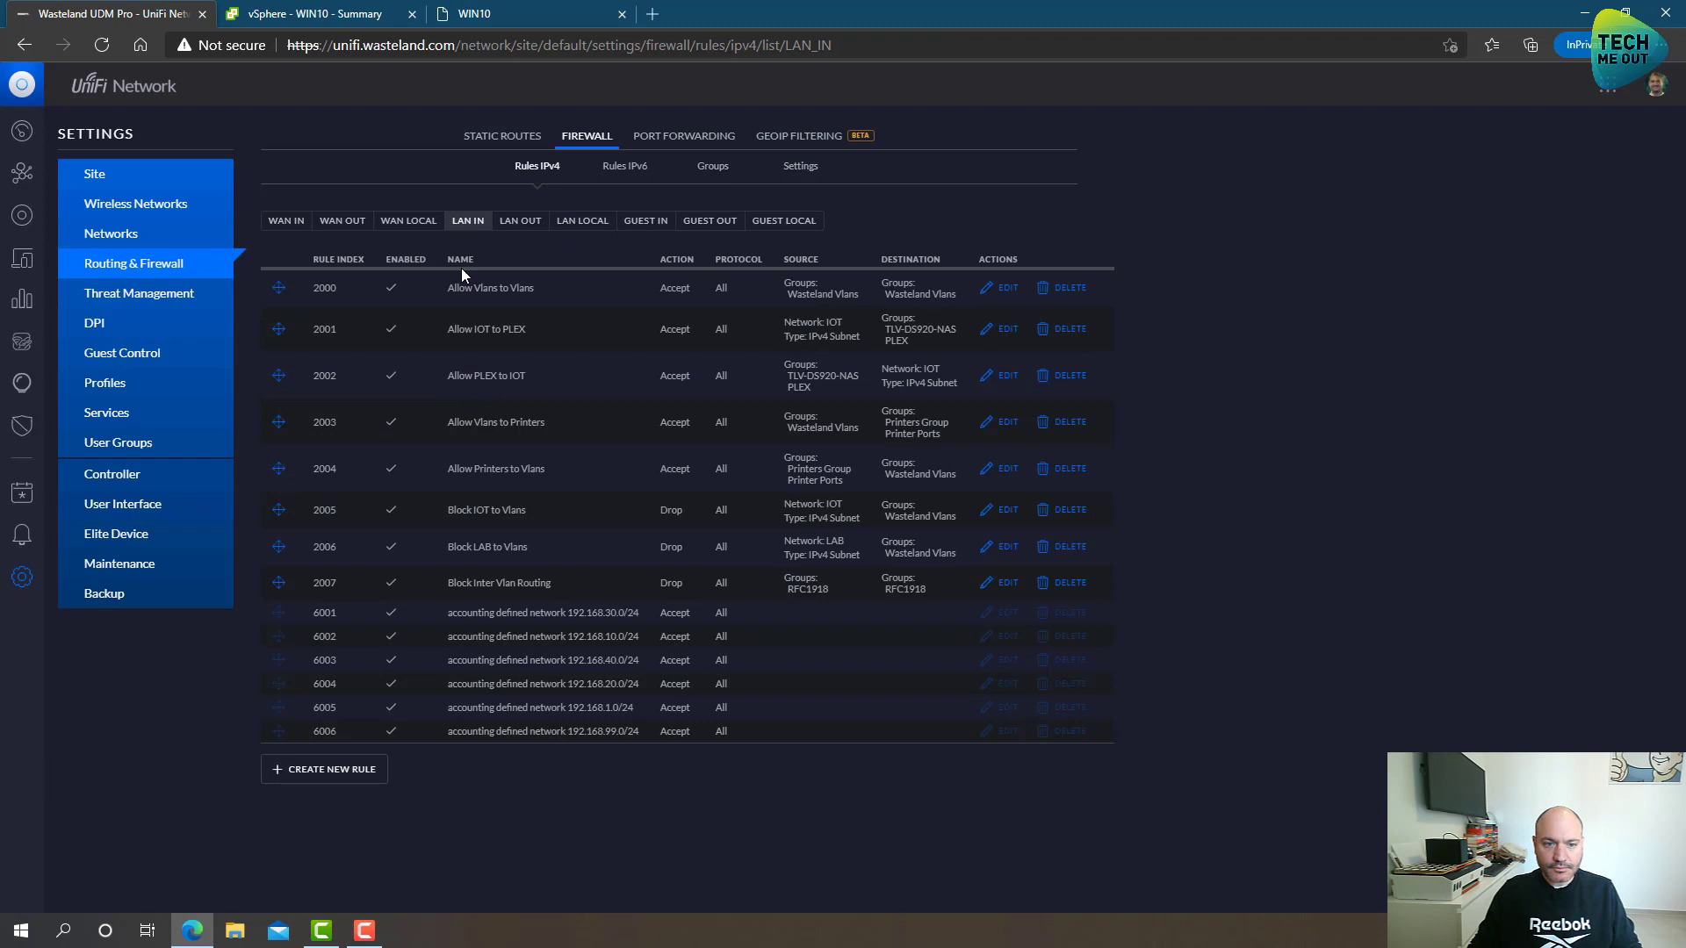
double_click(673, 288)
left_click_drag(786, 293, 971, 303)
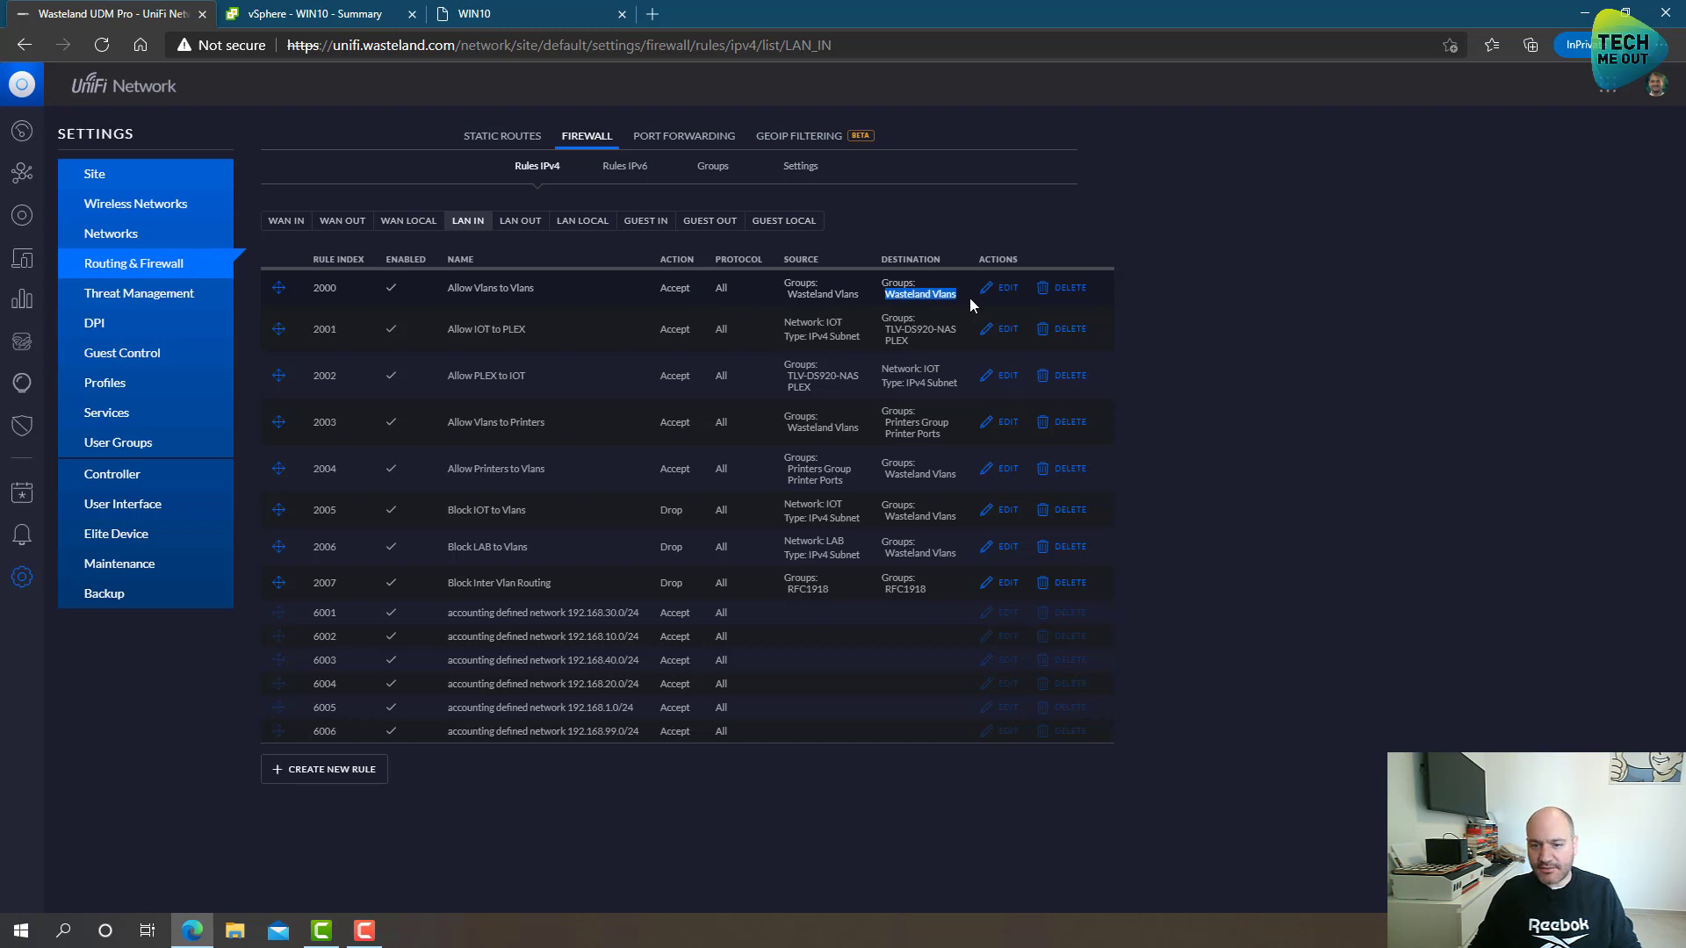
left_click(971, 303)
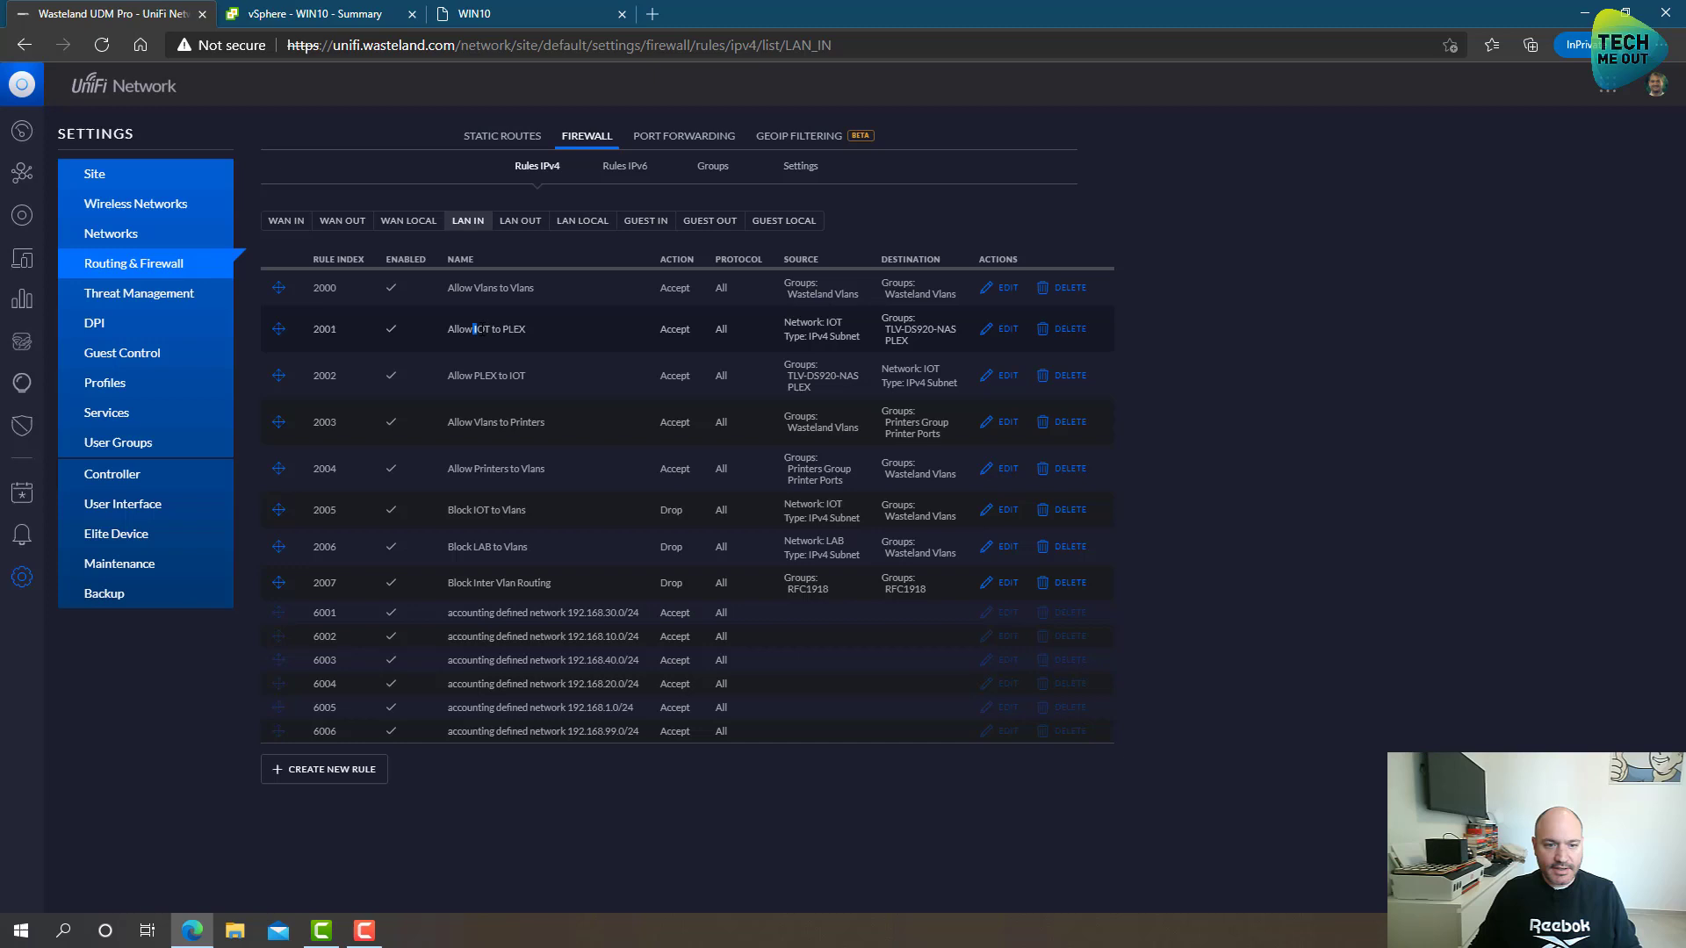
left_click_drag(475, 330, 490, 329)
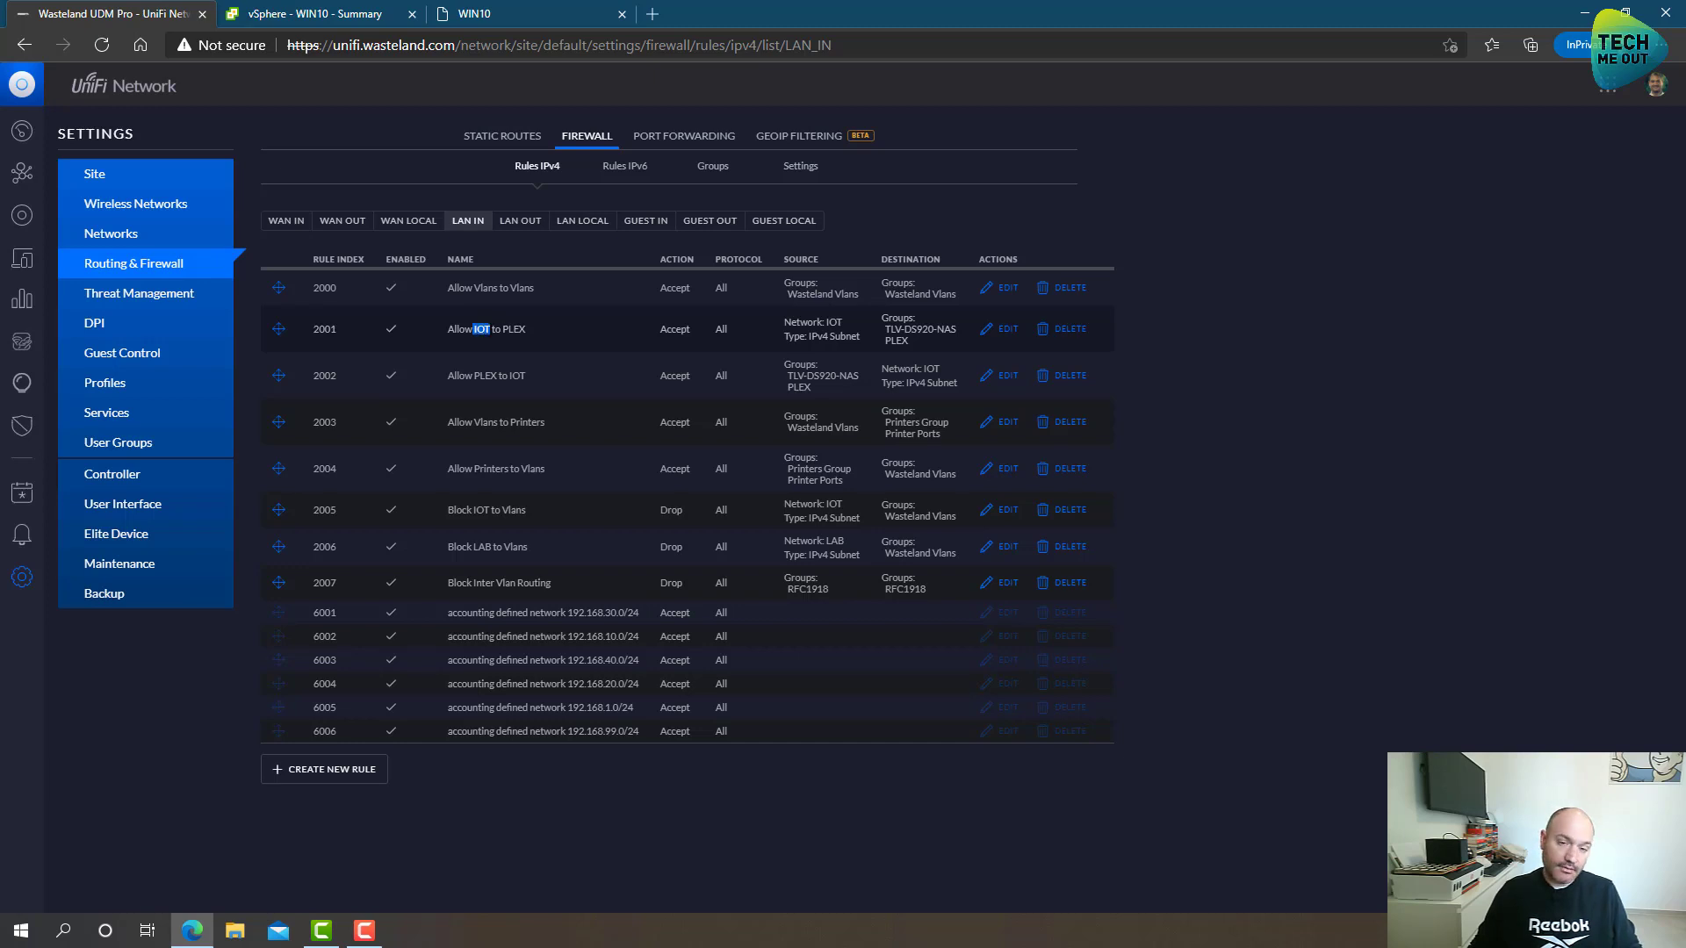
- Check the IOT network's subnet, then show the LAN IN rules and highlight 'Allow IOT to PLEX'
left_click(129, 233)
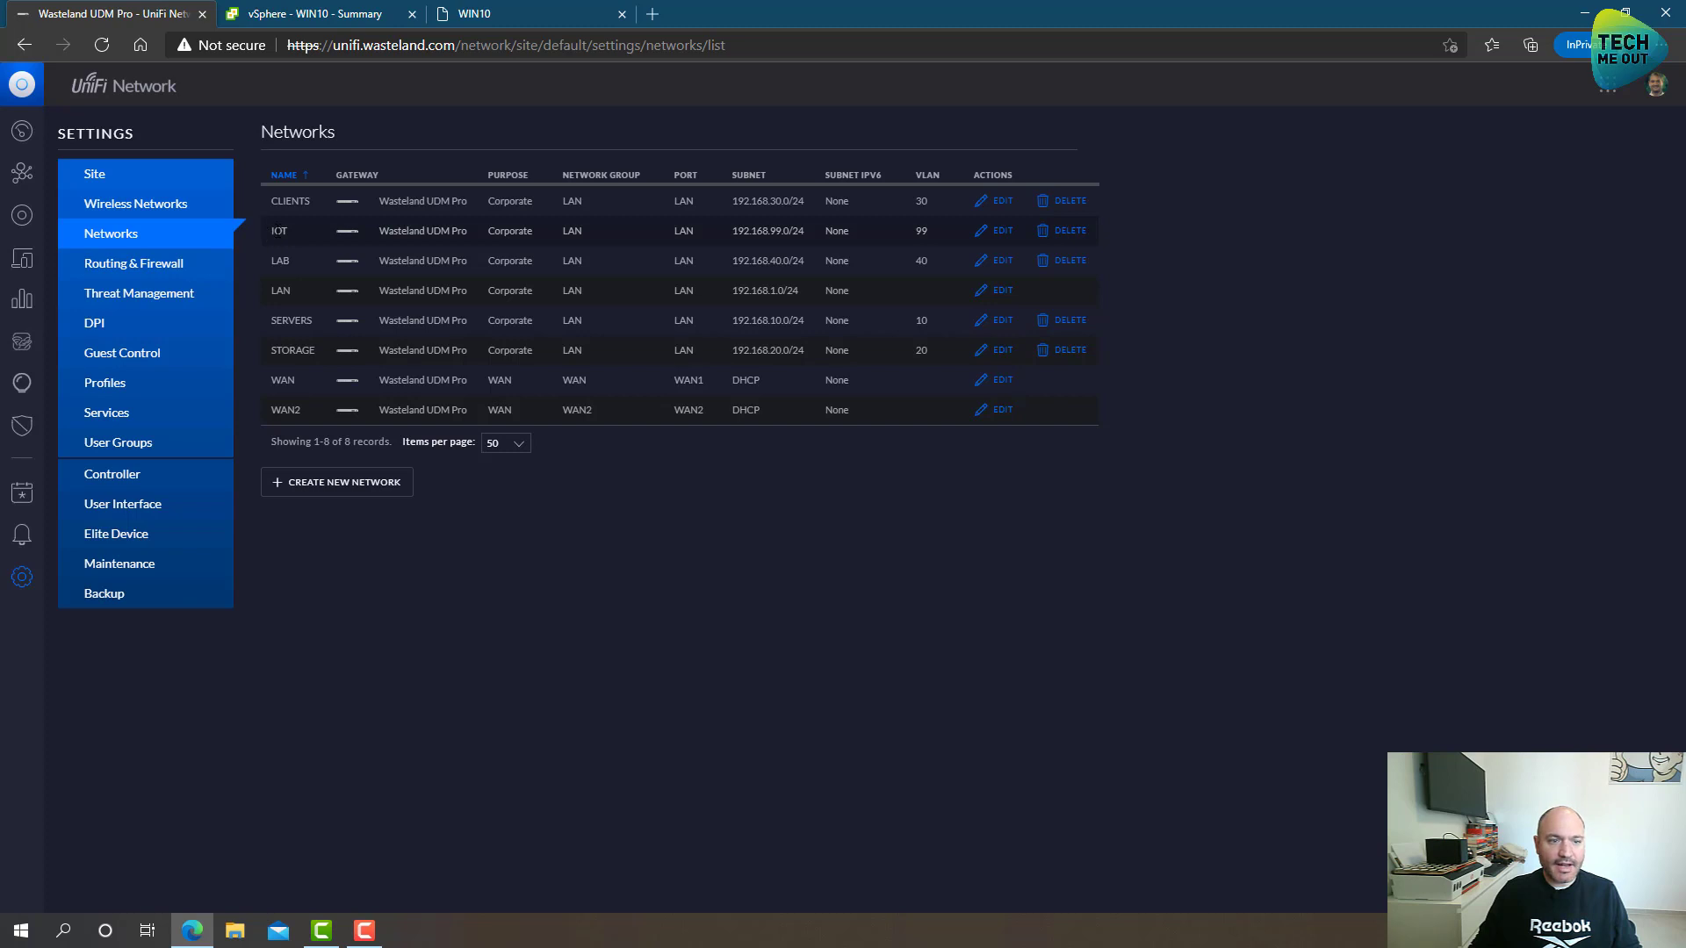
left_click_drag(351, 234, 775, 234)
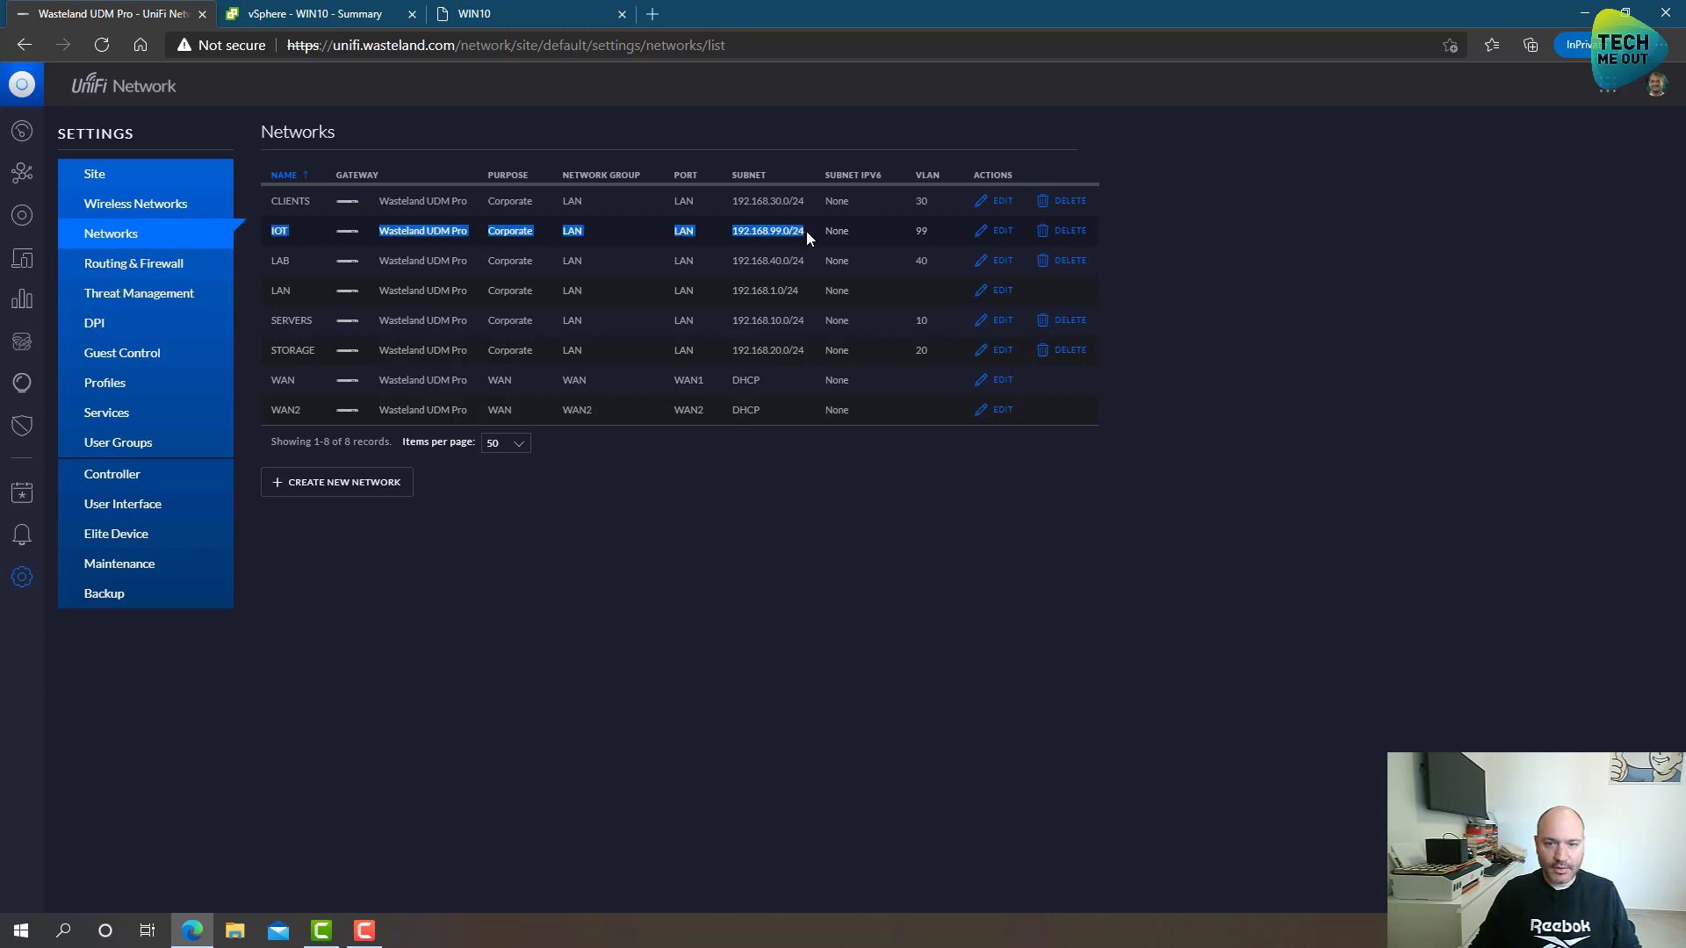
left_click(186, 263)
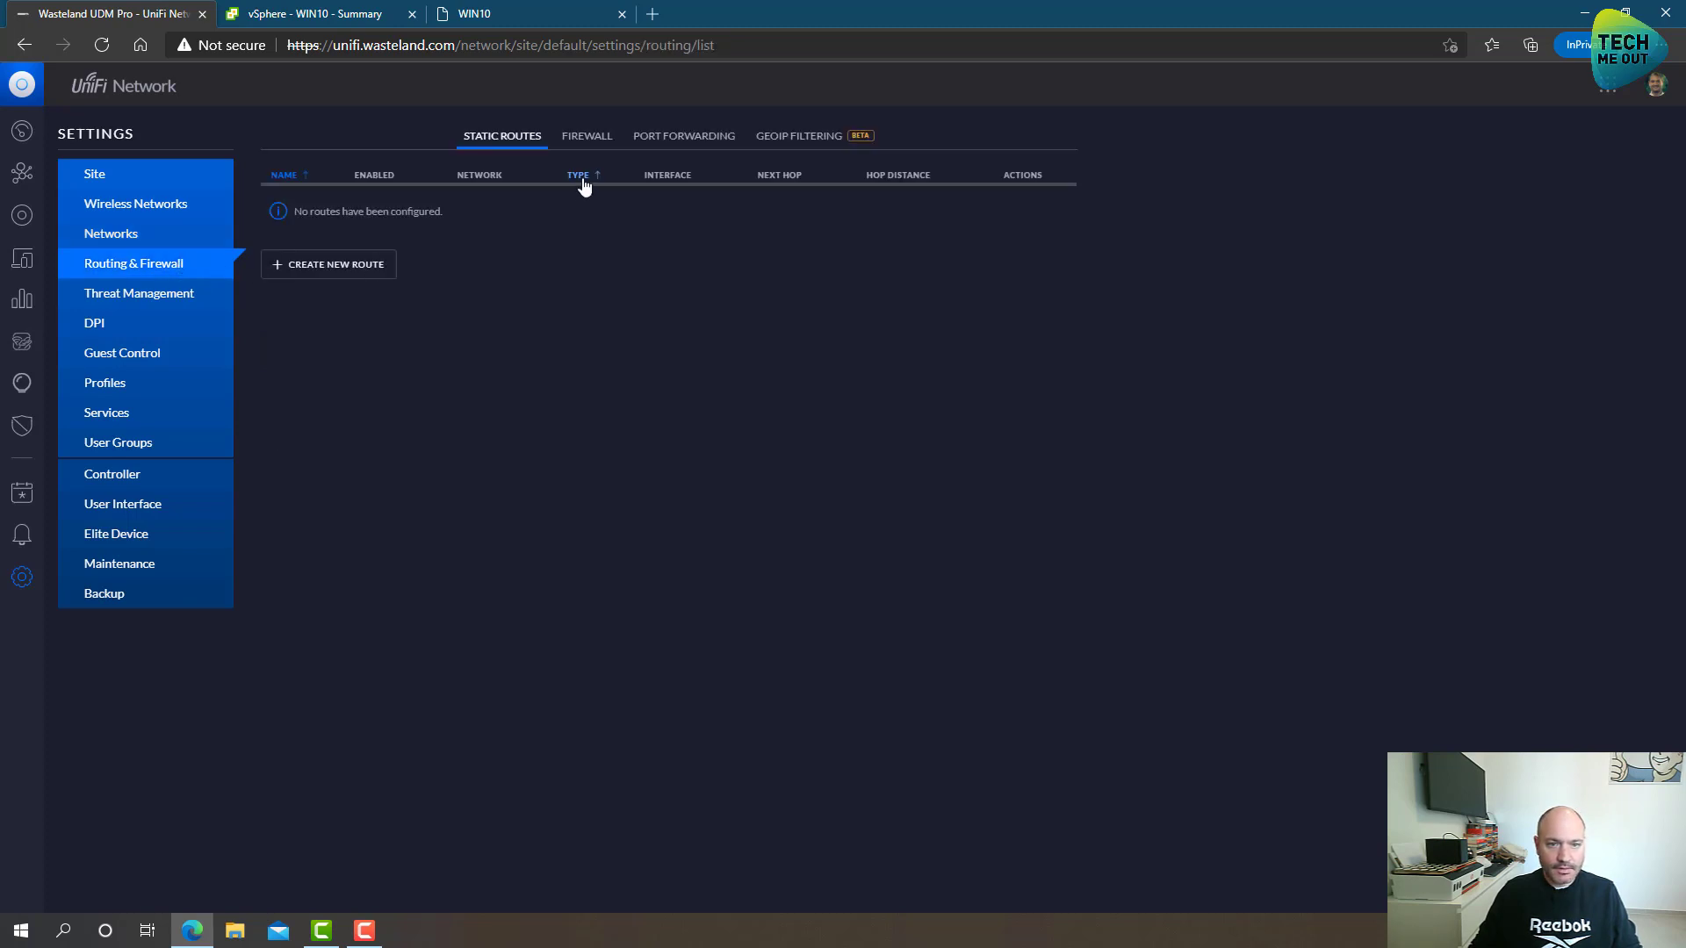
left_click(588, 140)
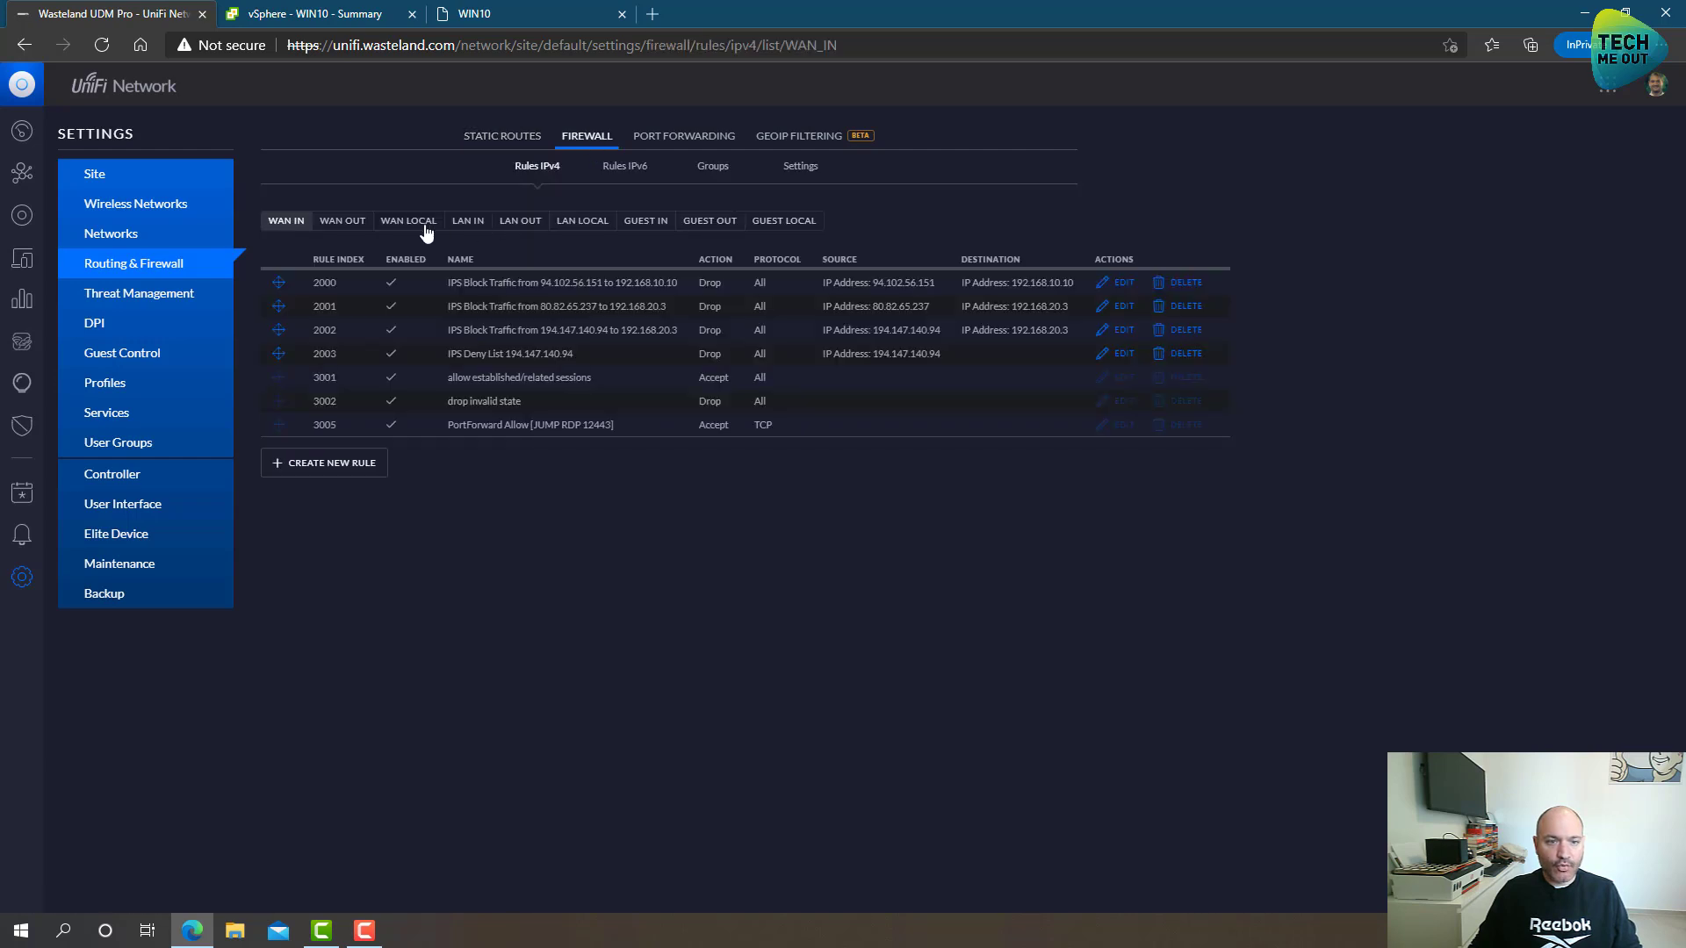
left_click(465, 220)
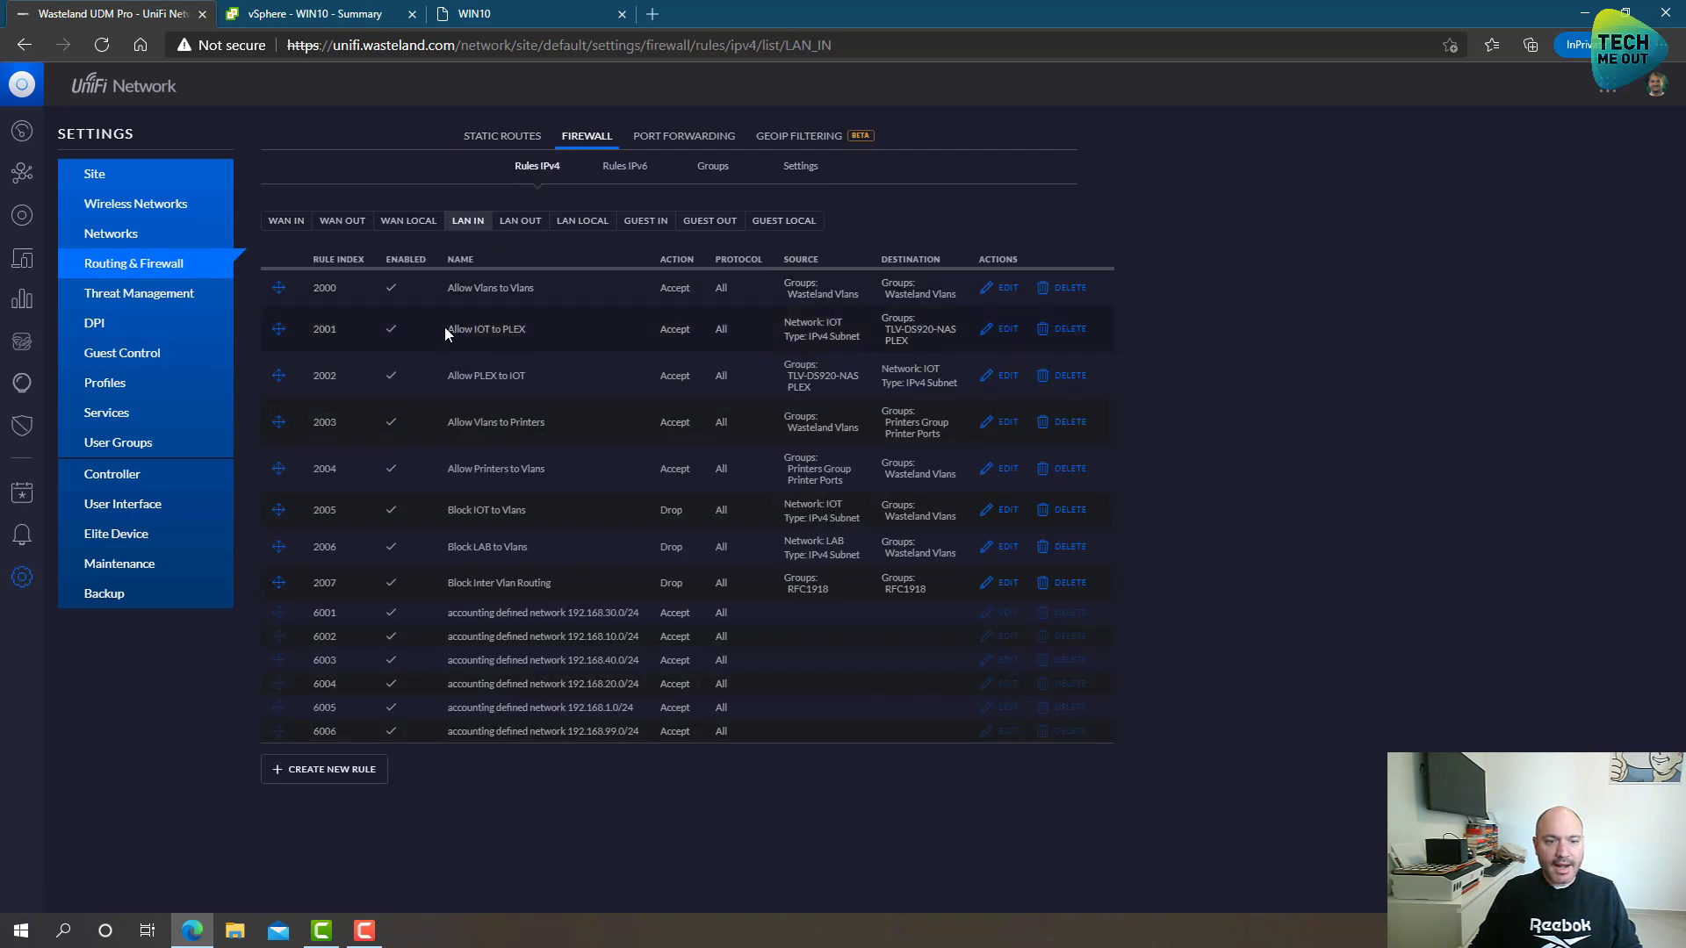
left_click_drag(445, 328, 490, 329)
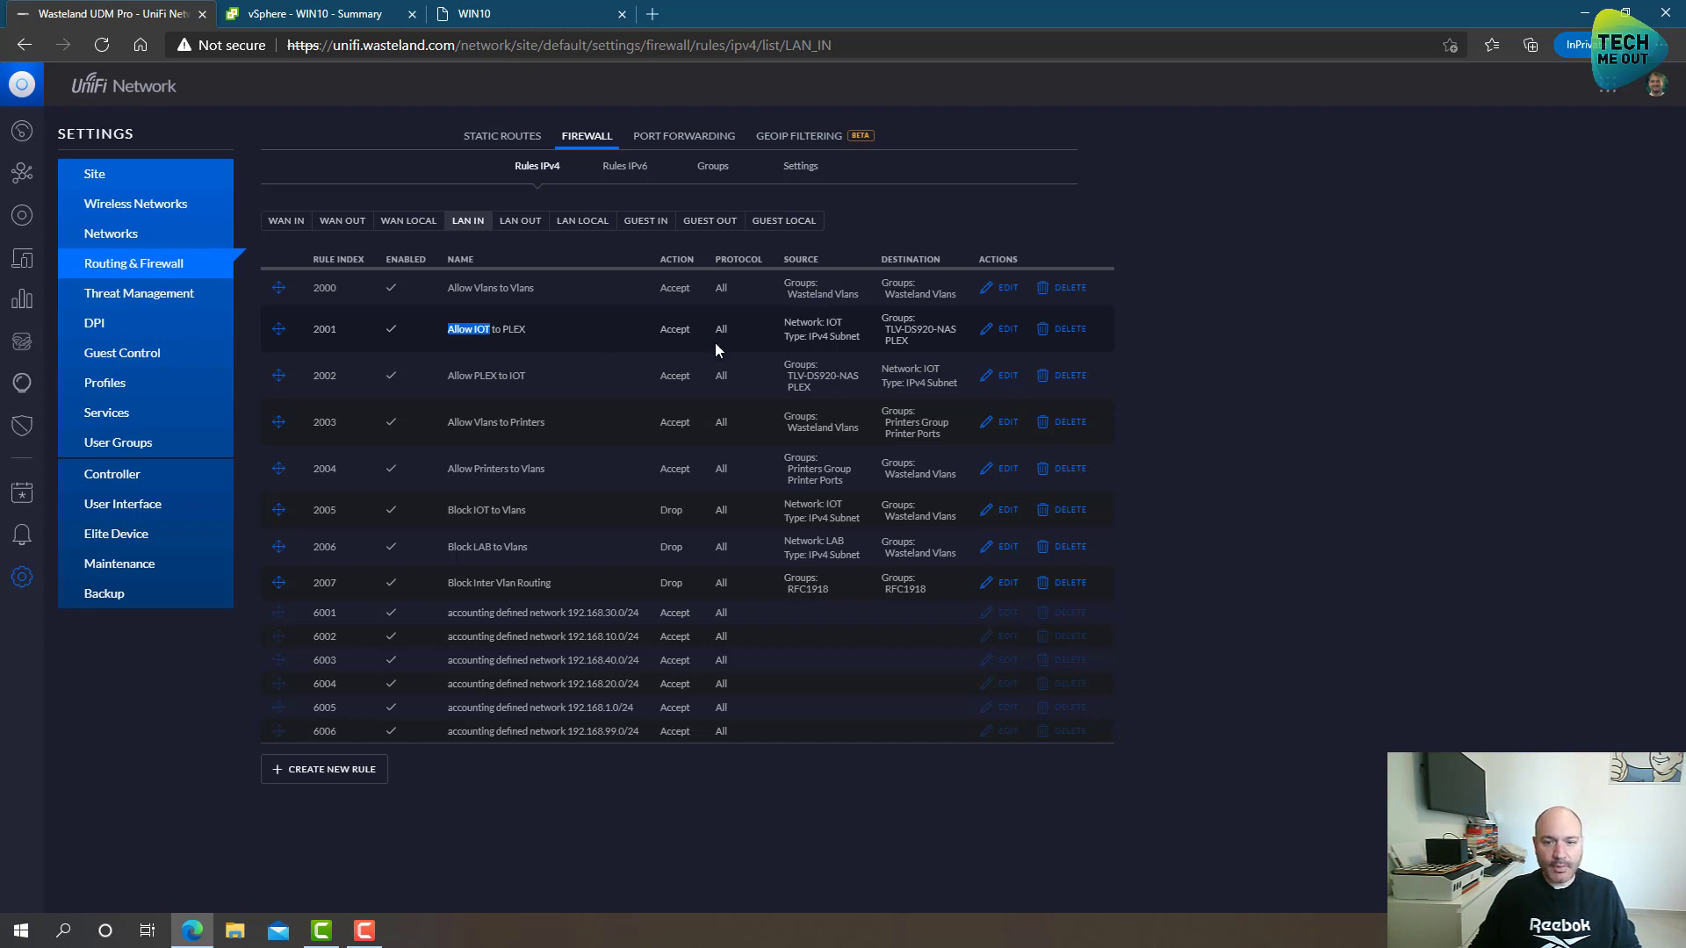
left_click(1003, 331)
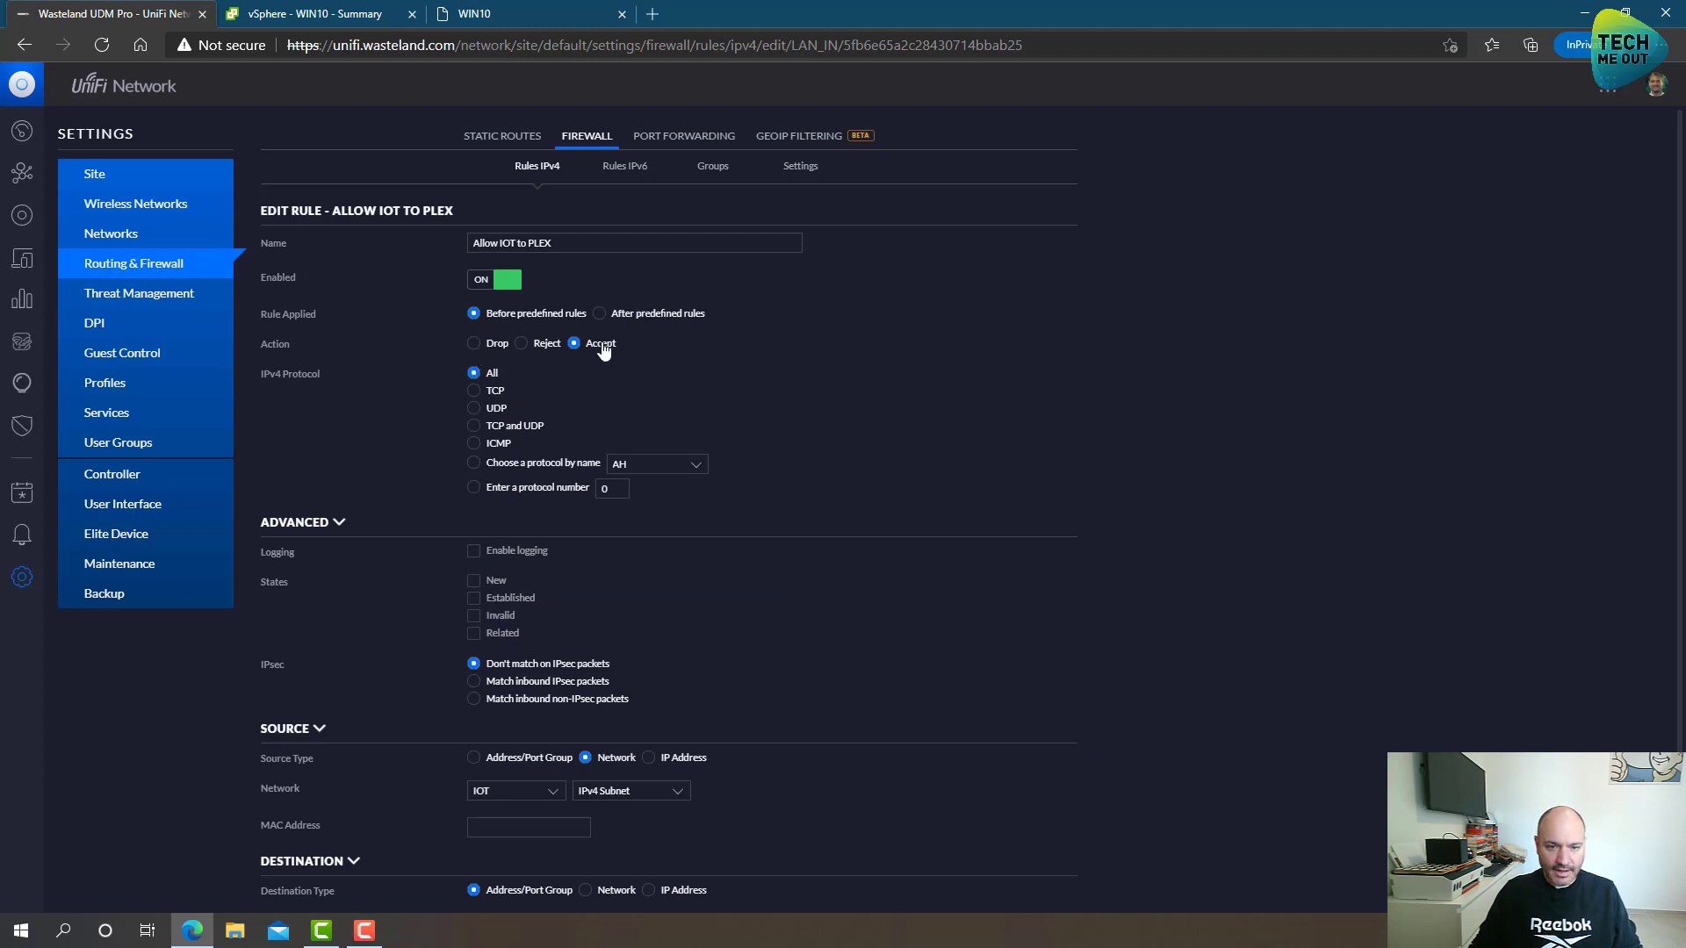
scroll(694, 365, "down", 2)
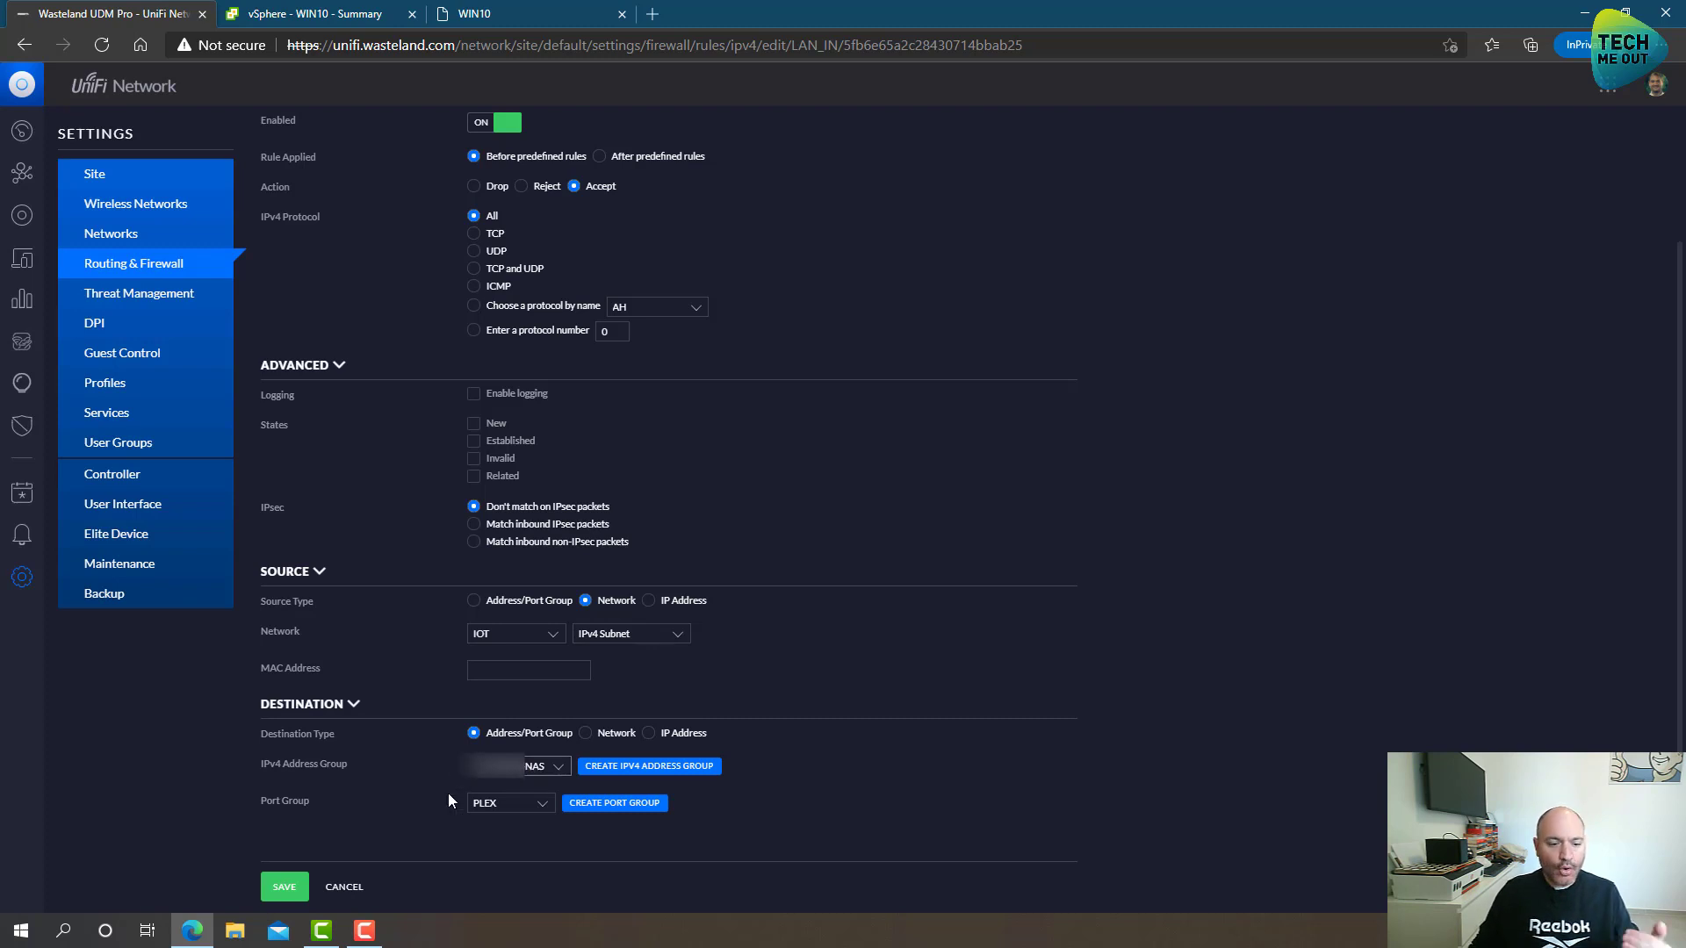
left_click(495, 810)
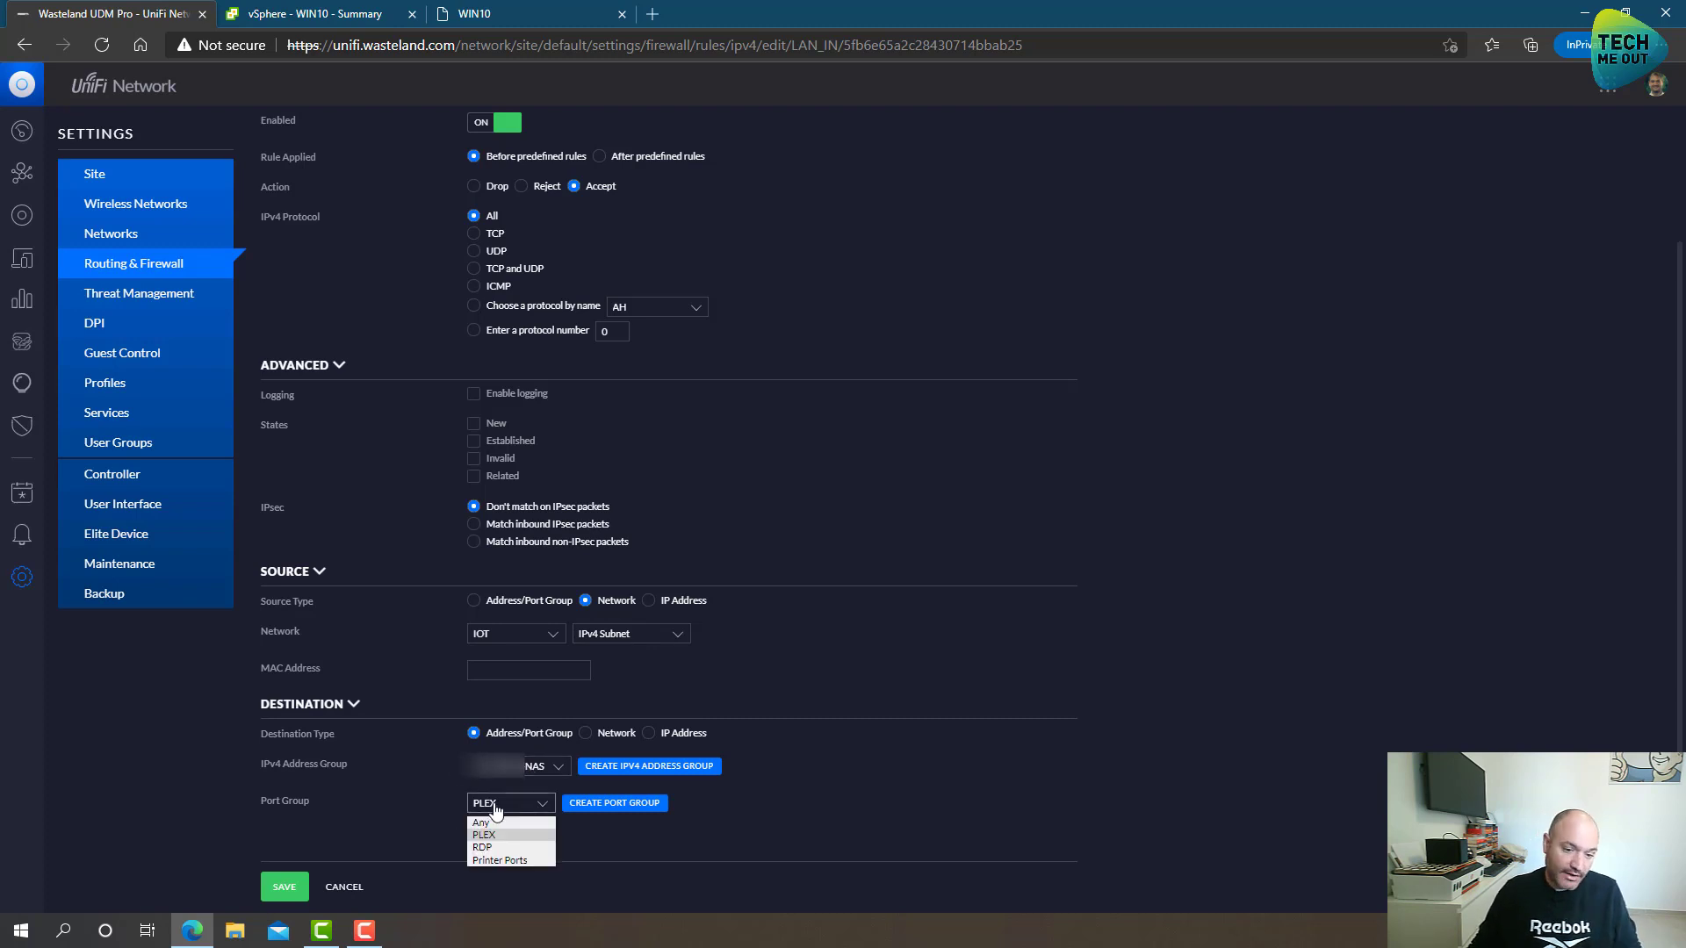
left_click(495, 810)
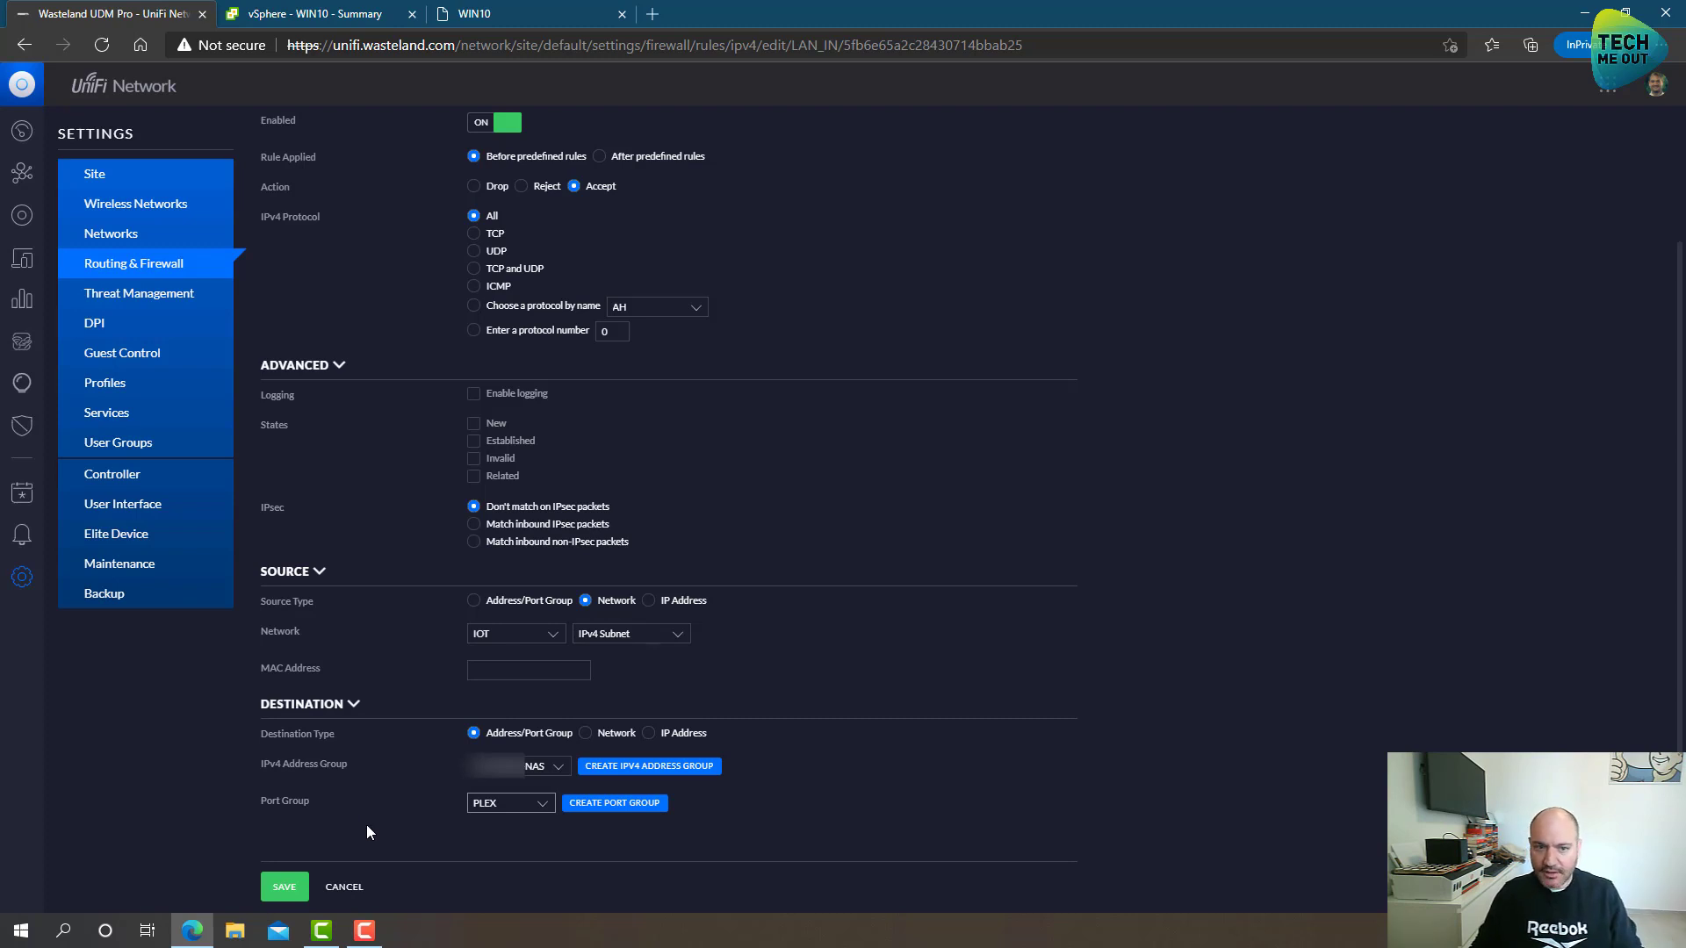
- Leave the rule form and inspect the PLEX port group's ports under Firewall Groups
left_click(342, 887)
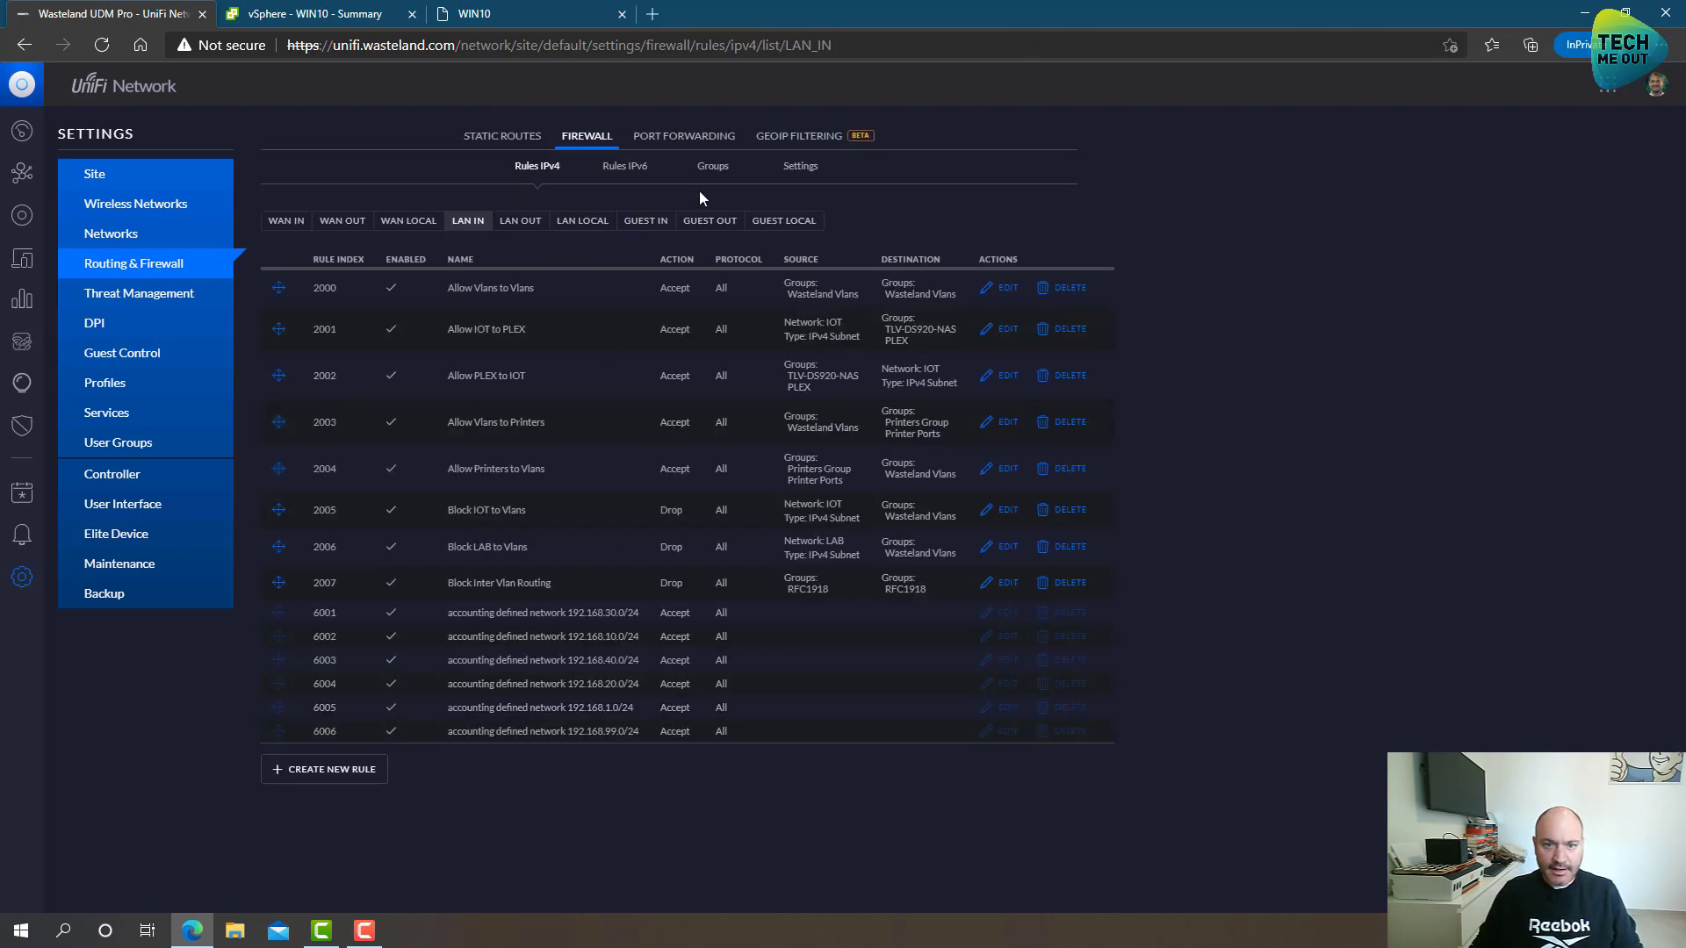
left_click(711, 180)
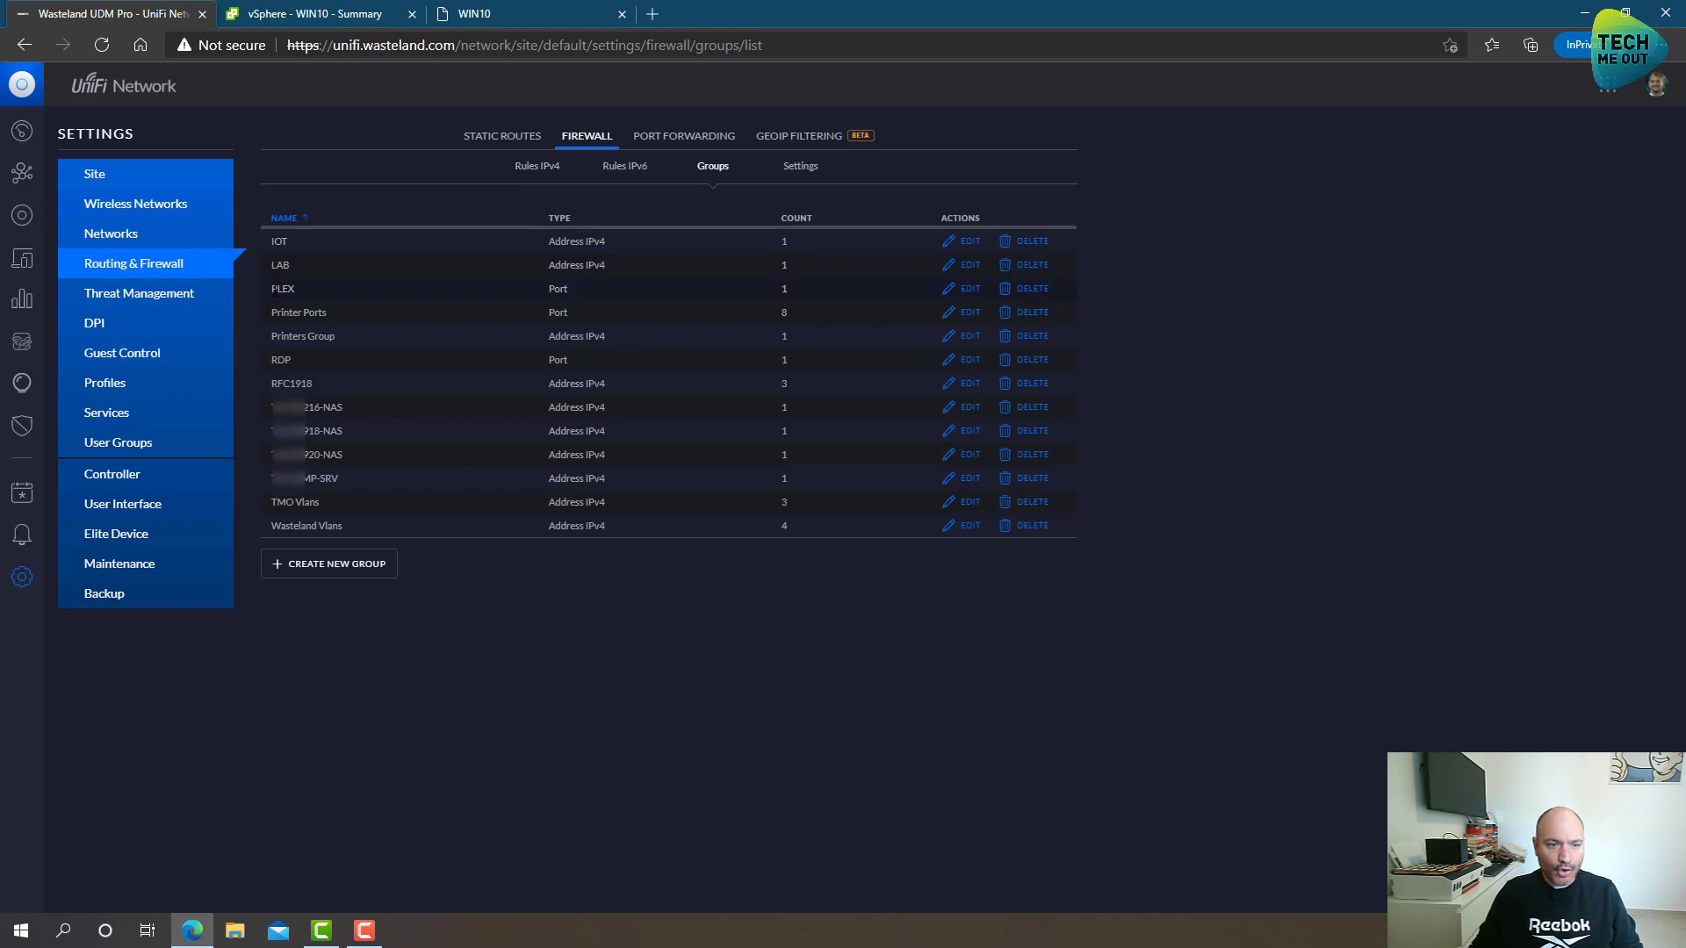
left_click_drag(273, 294, 606, 294)
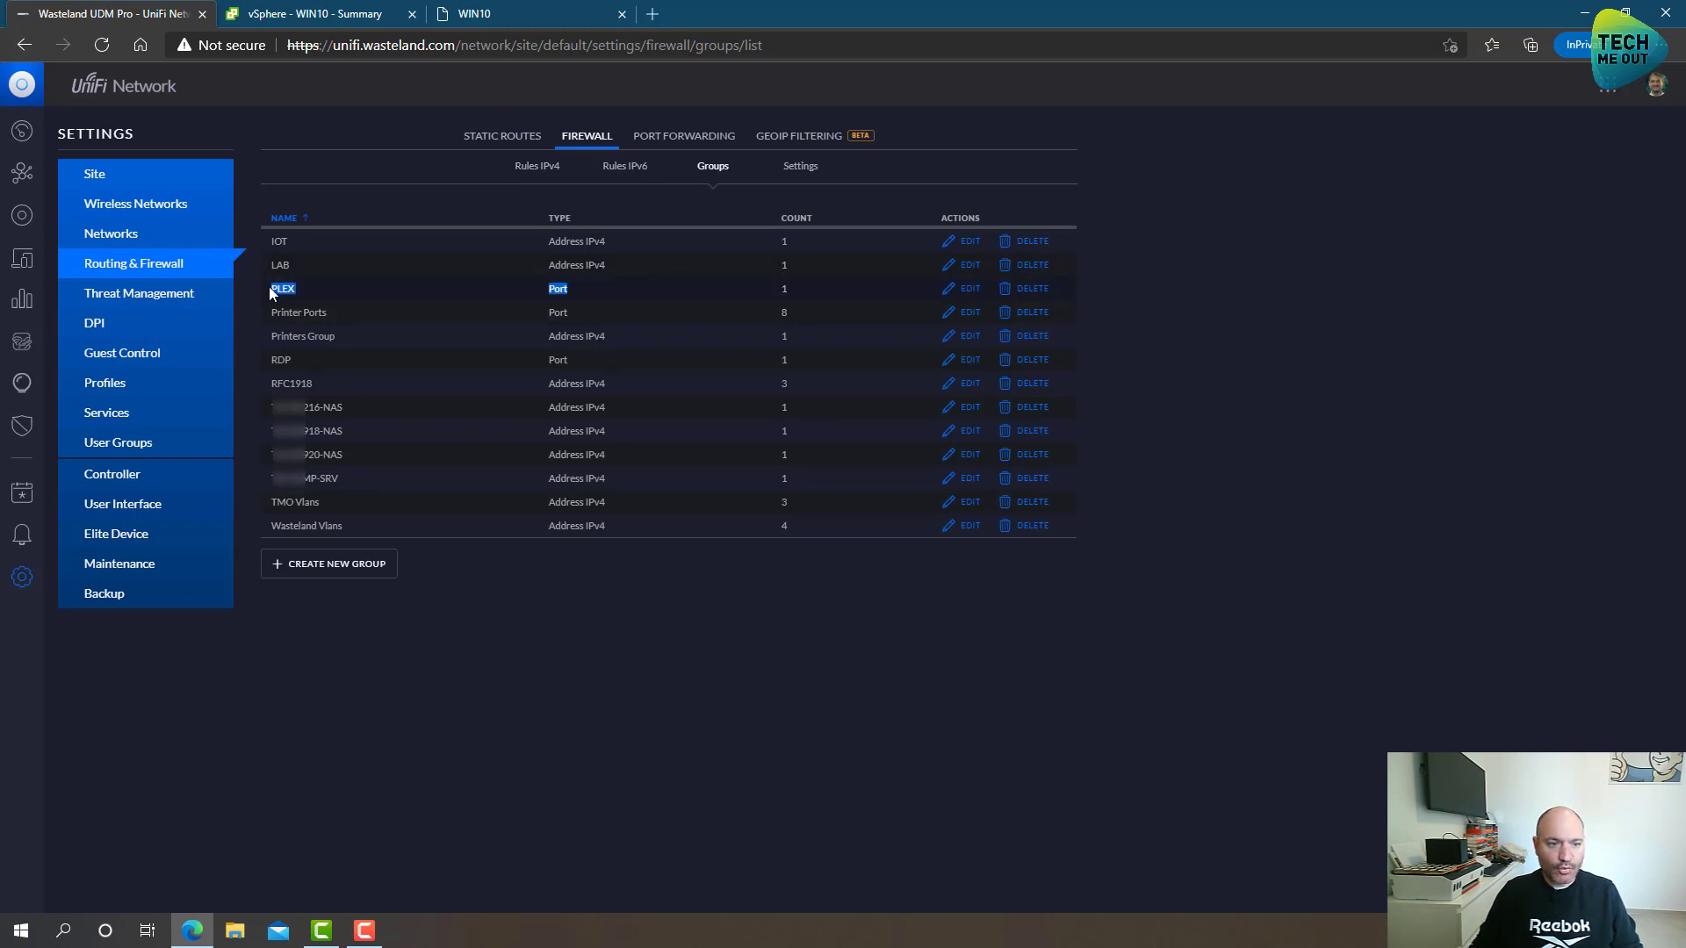
left_click(966, 288)
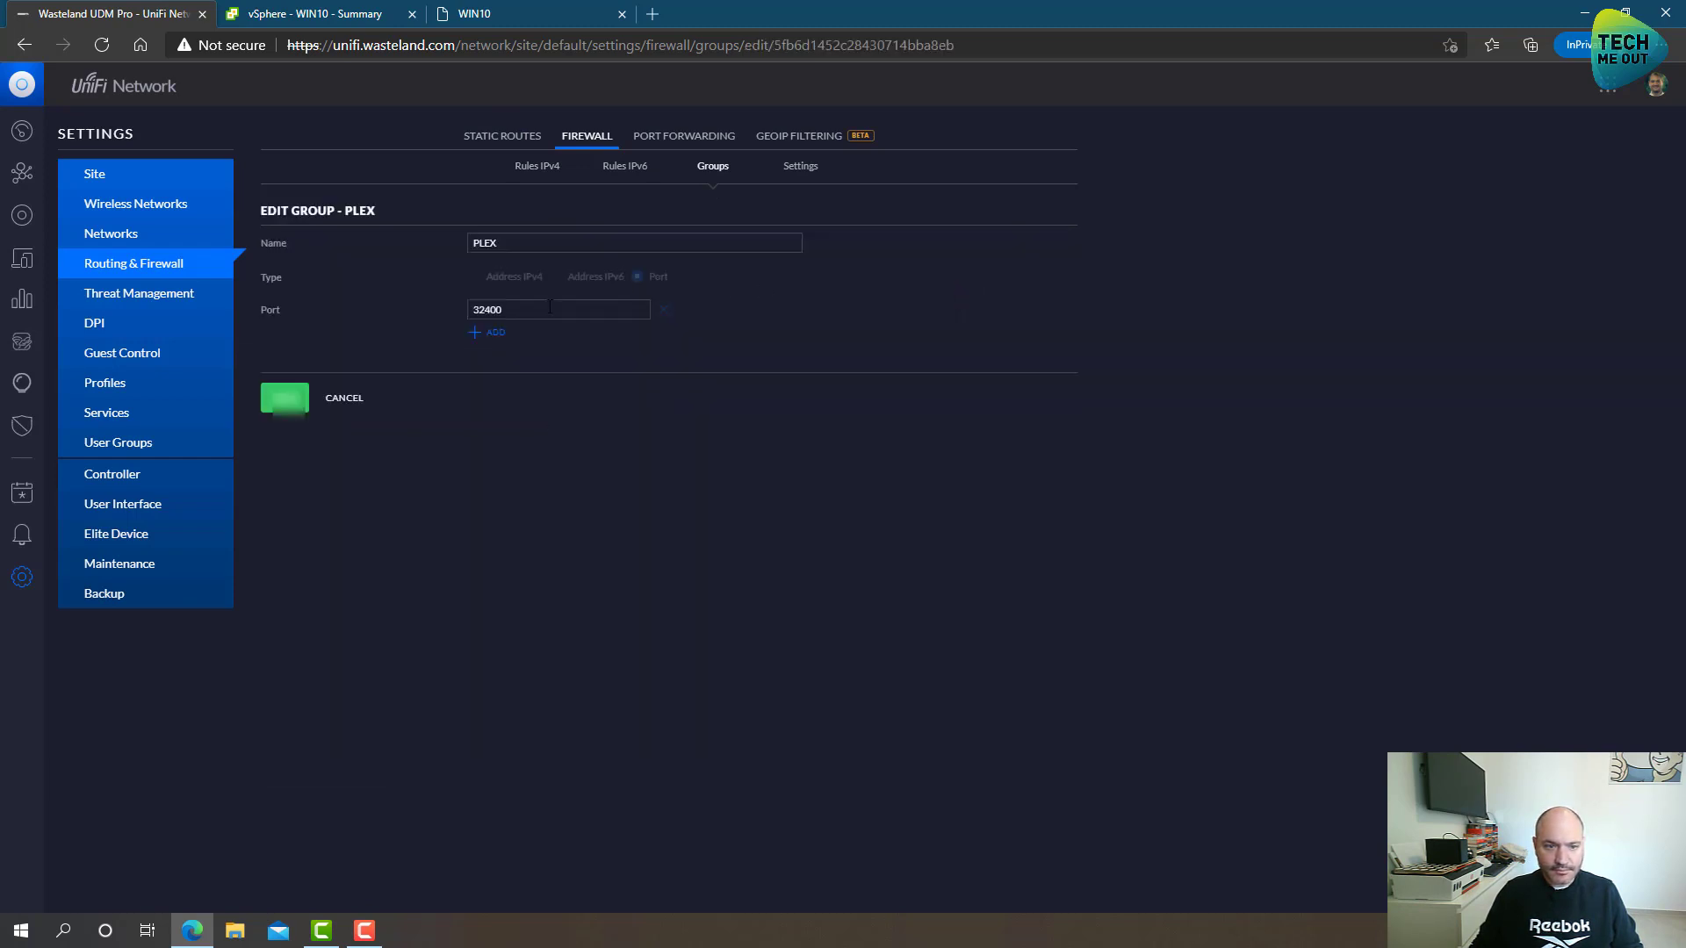
left_click(343, 400)
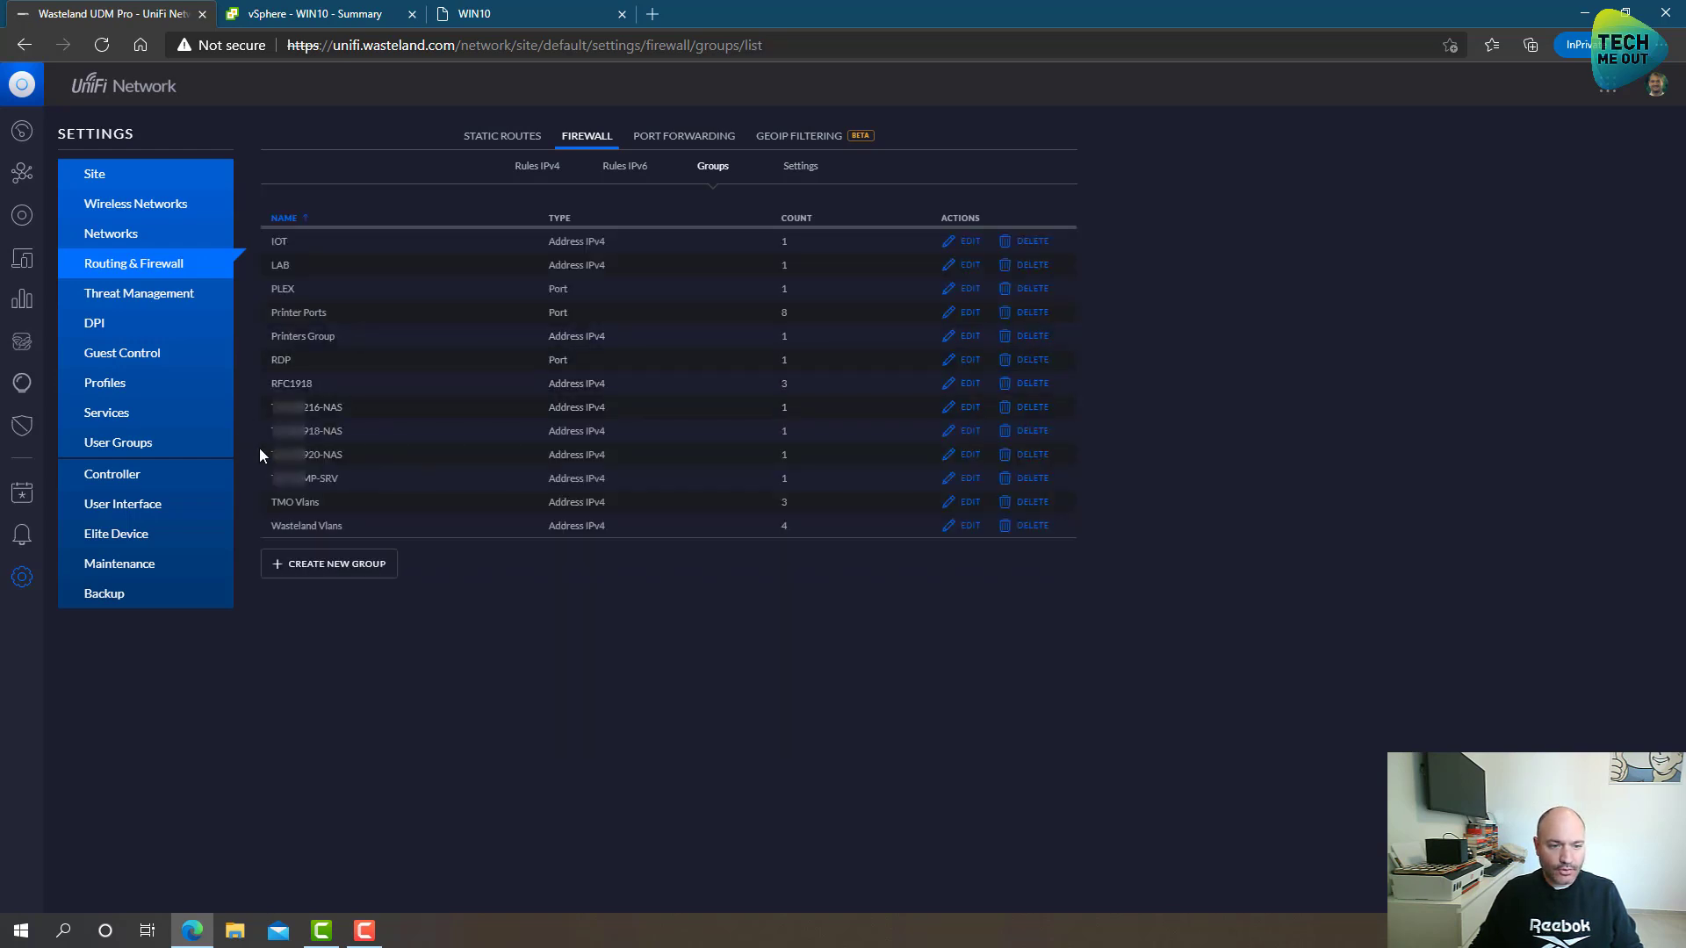
- Inspect the TLV-DS920-NAS address group, then return to the IPv4 firewall rules
left_click_drag(261, 449, 976, 462)
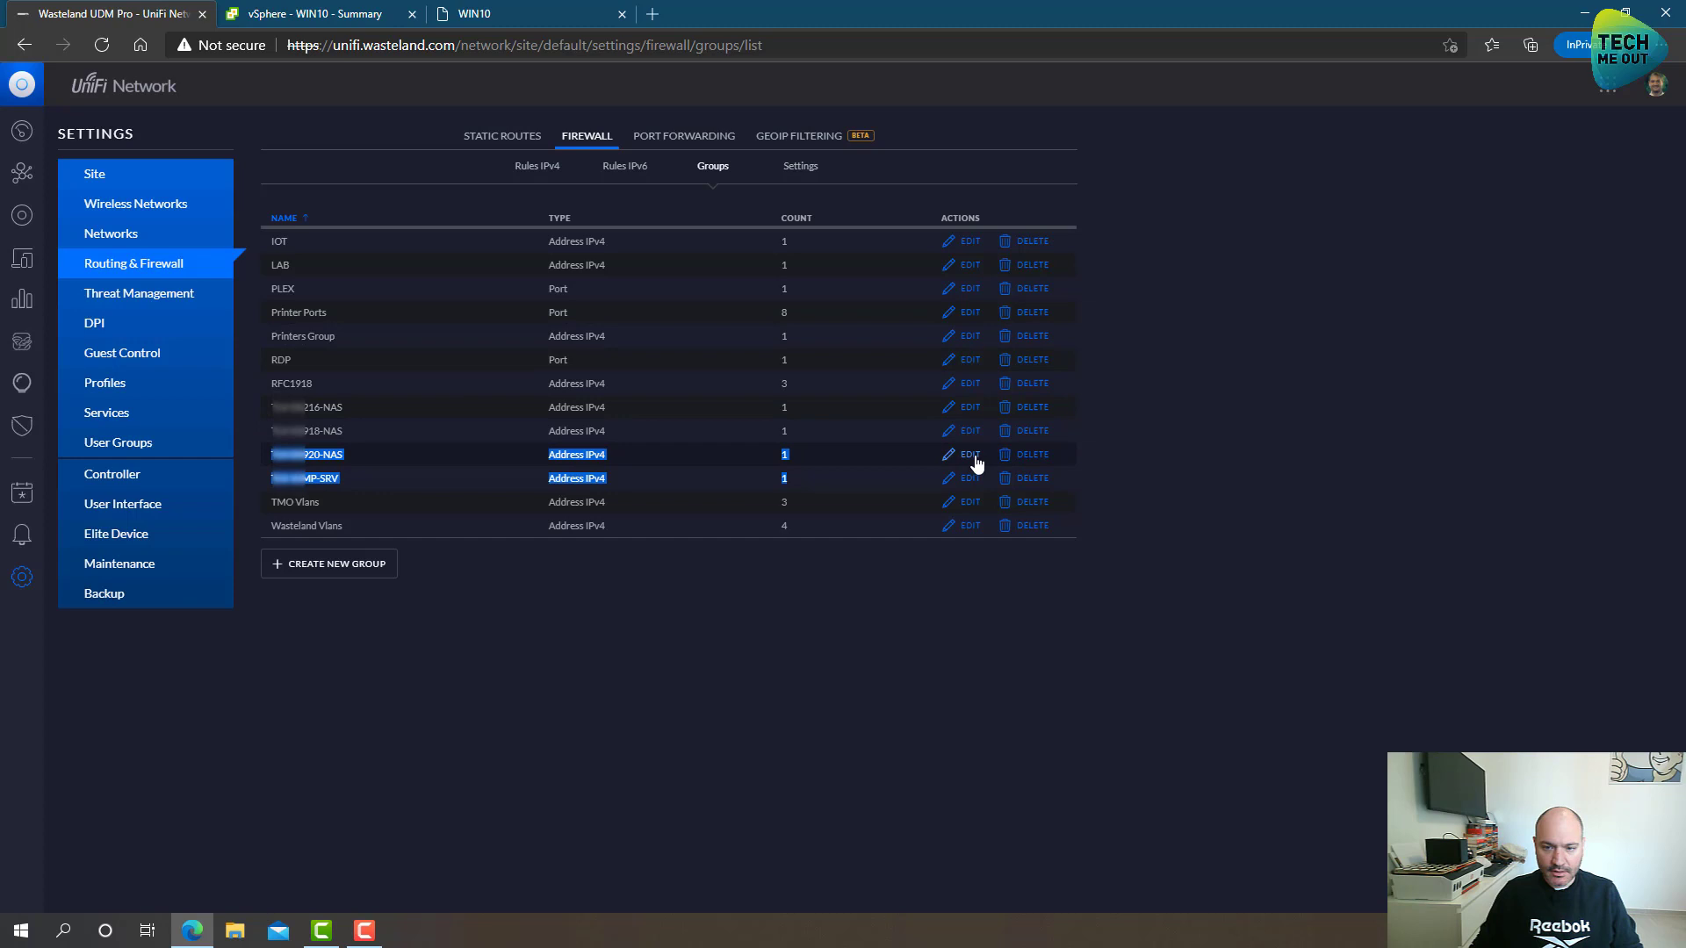
left_click(971, 456)
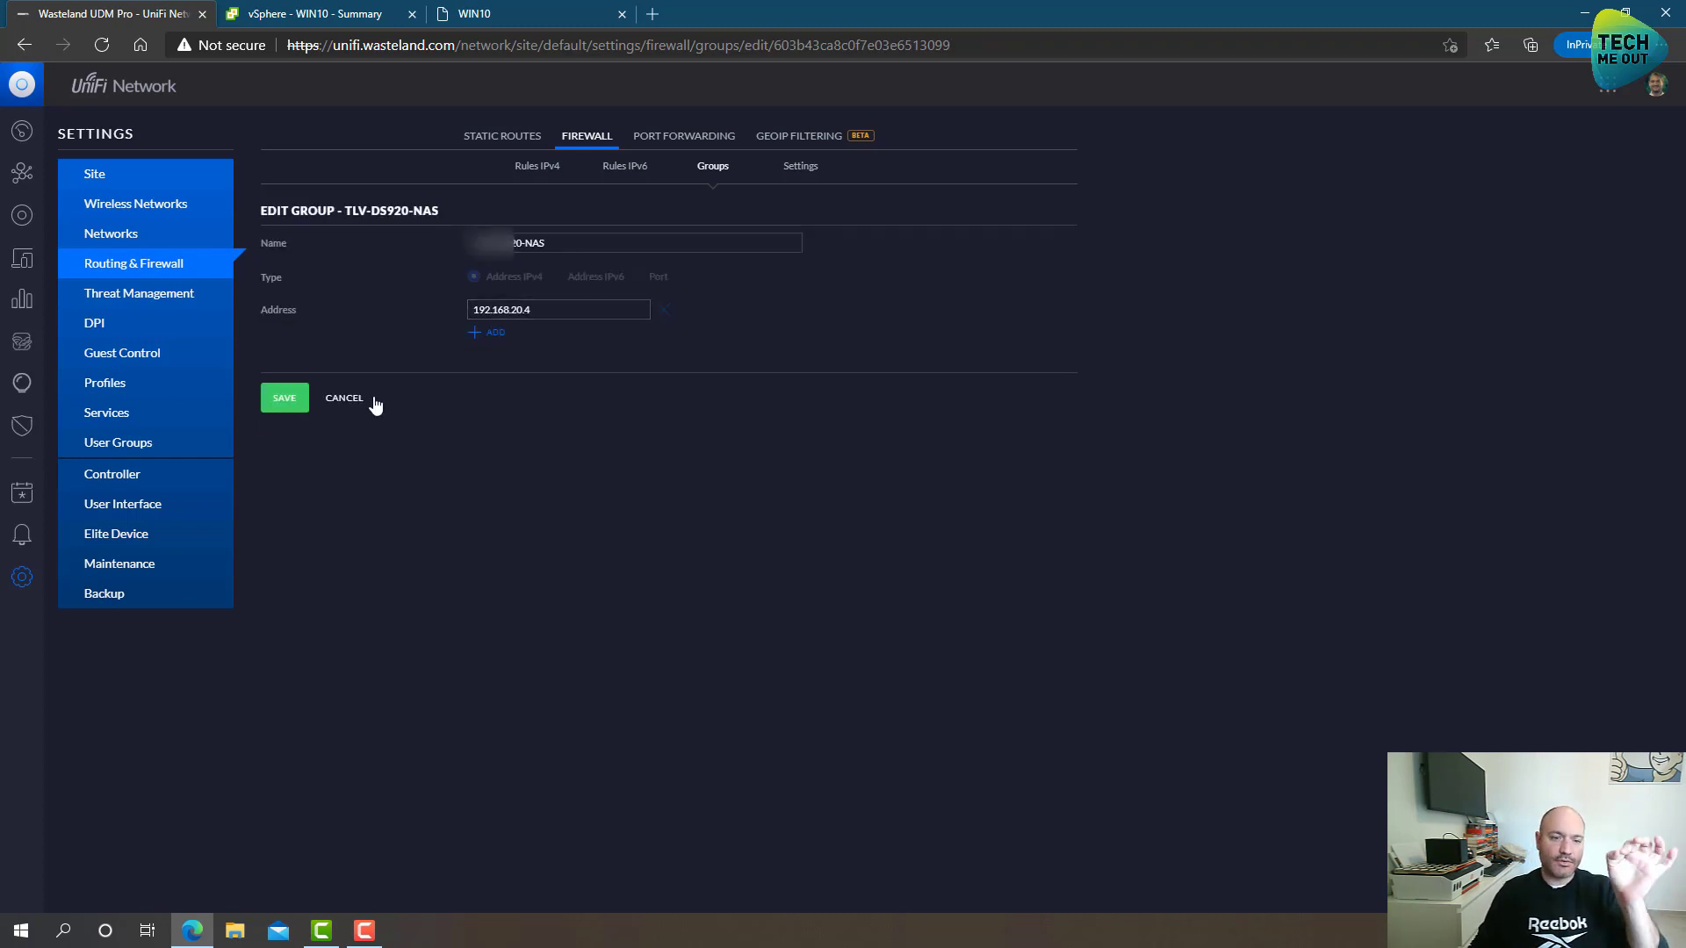
left_click(347, 400)
left_click(526, 169)
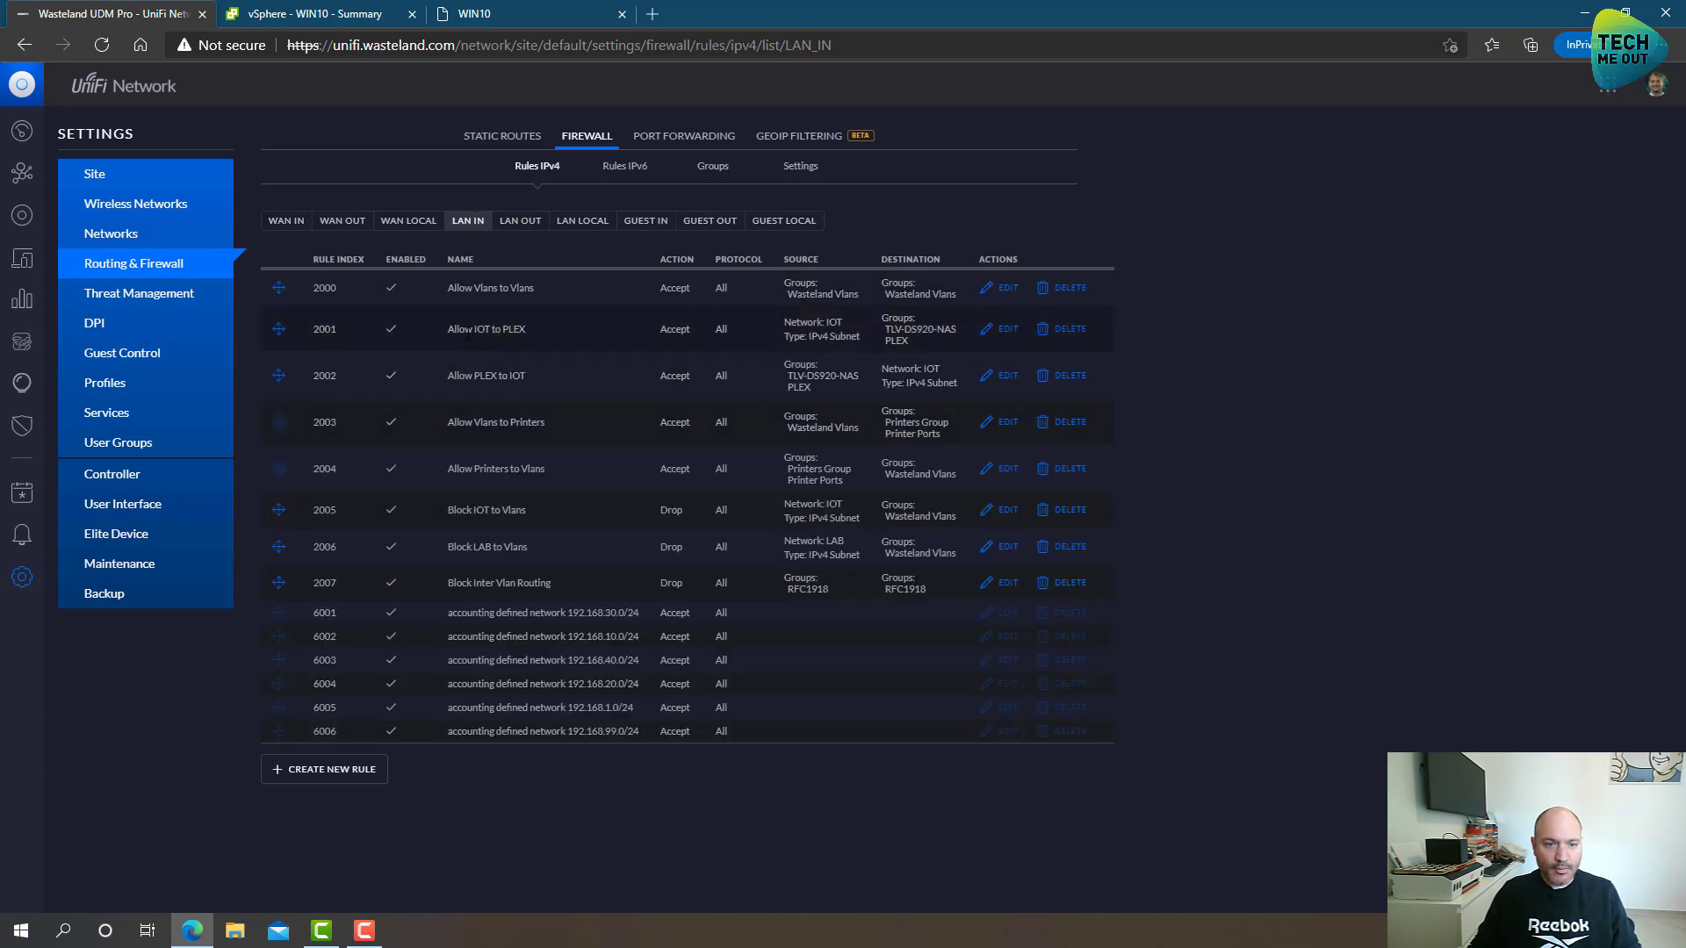
- Highlight rules 2001 'Allow IOT to PLEX' and 2002 'Allow PLEX to IOT', then switch to the WIN10 VM
left_click_drag(655, 328, 951, 332)
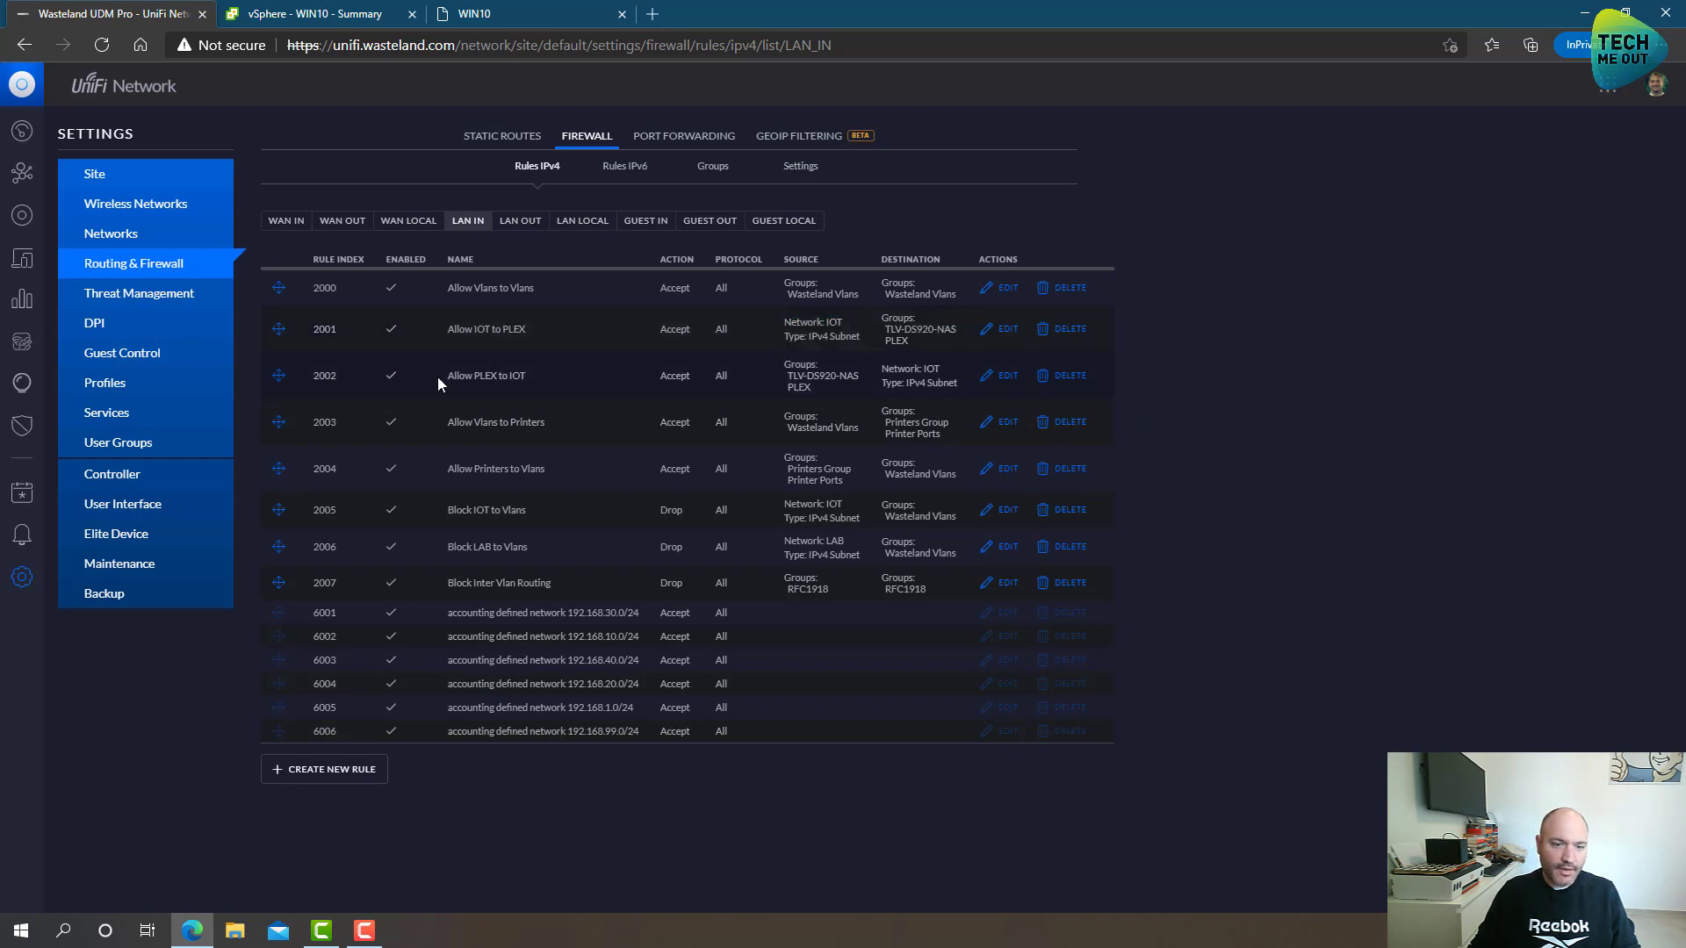
left_click_drag(437, 377, 819, 377)
left_click(475, 384)
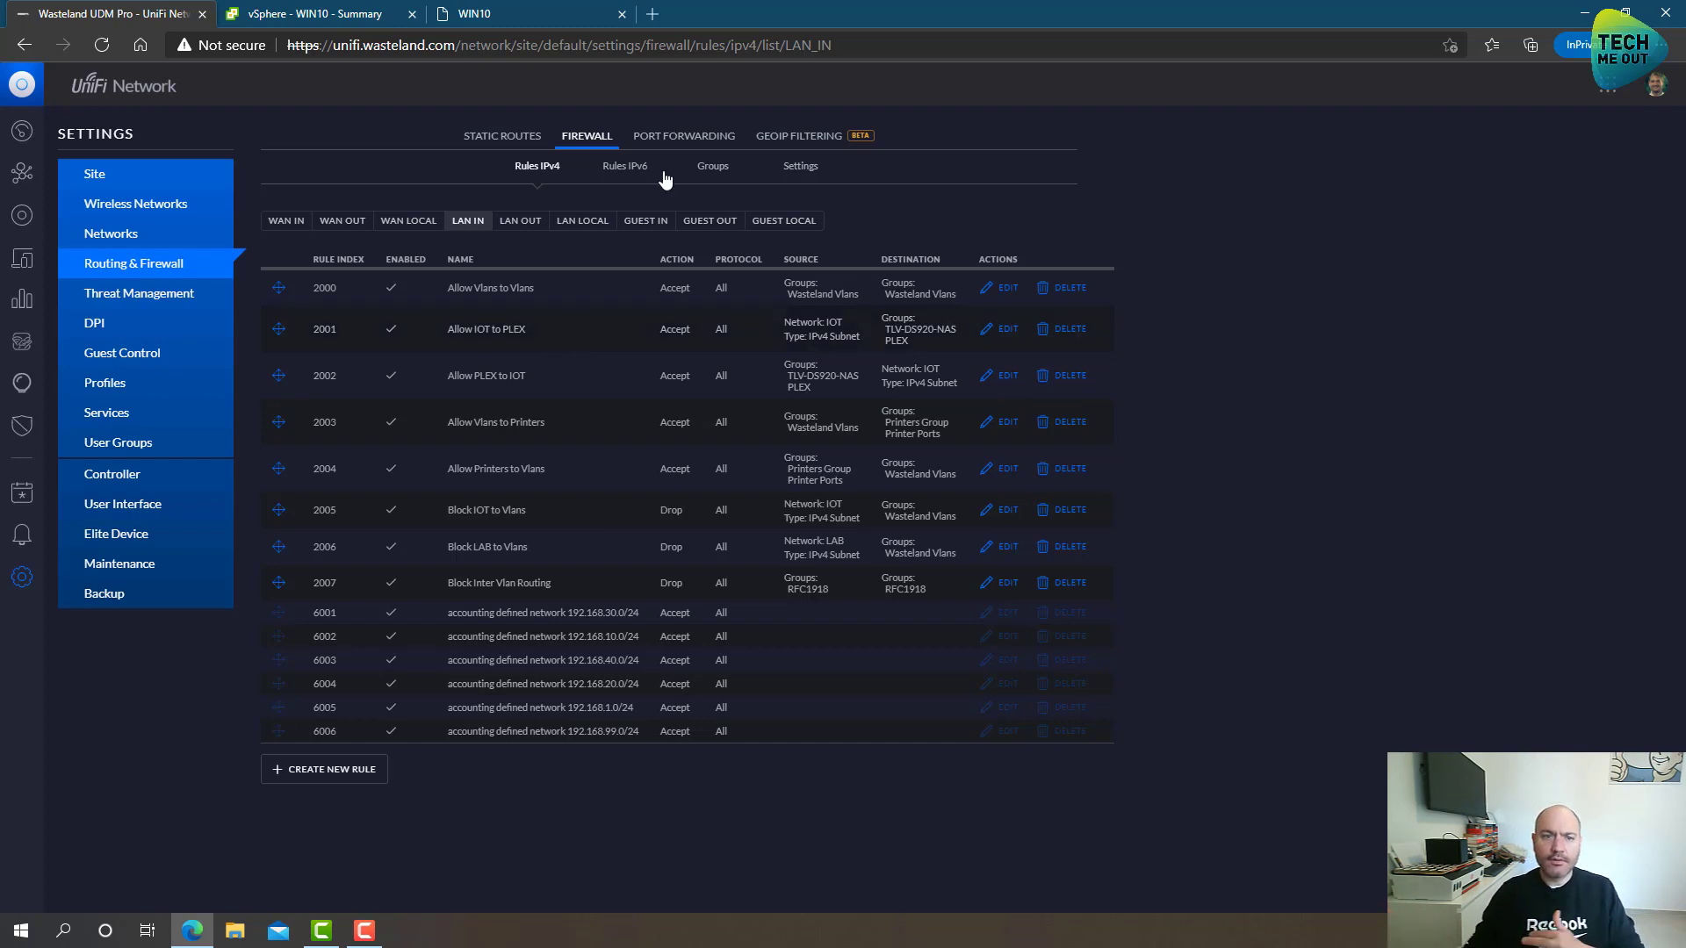
left_click(504, 15)
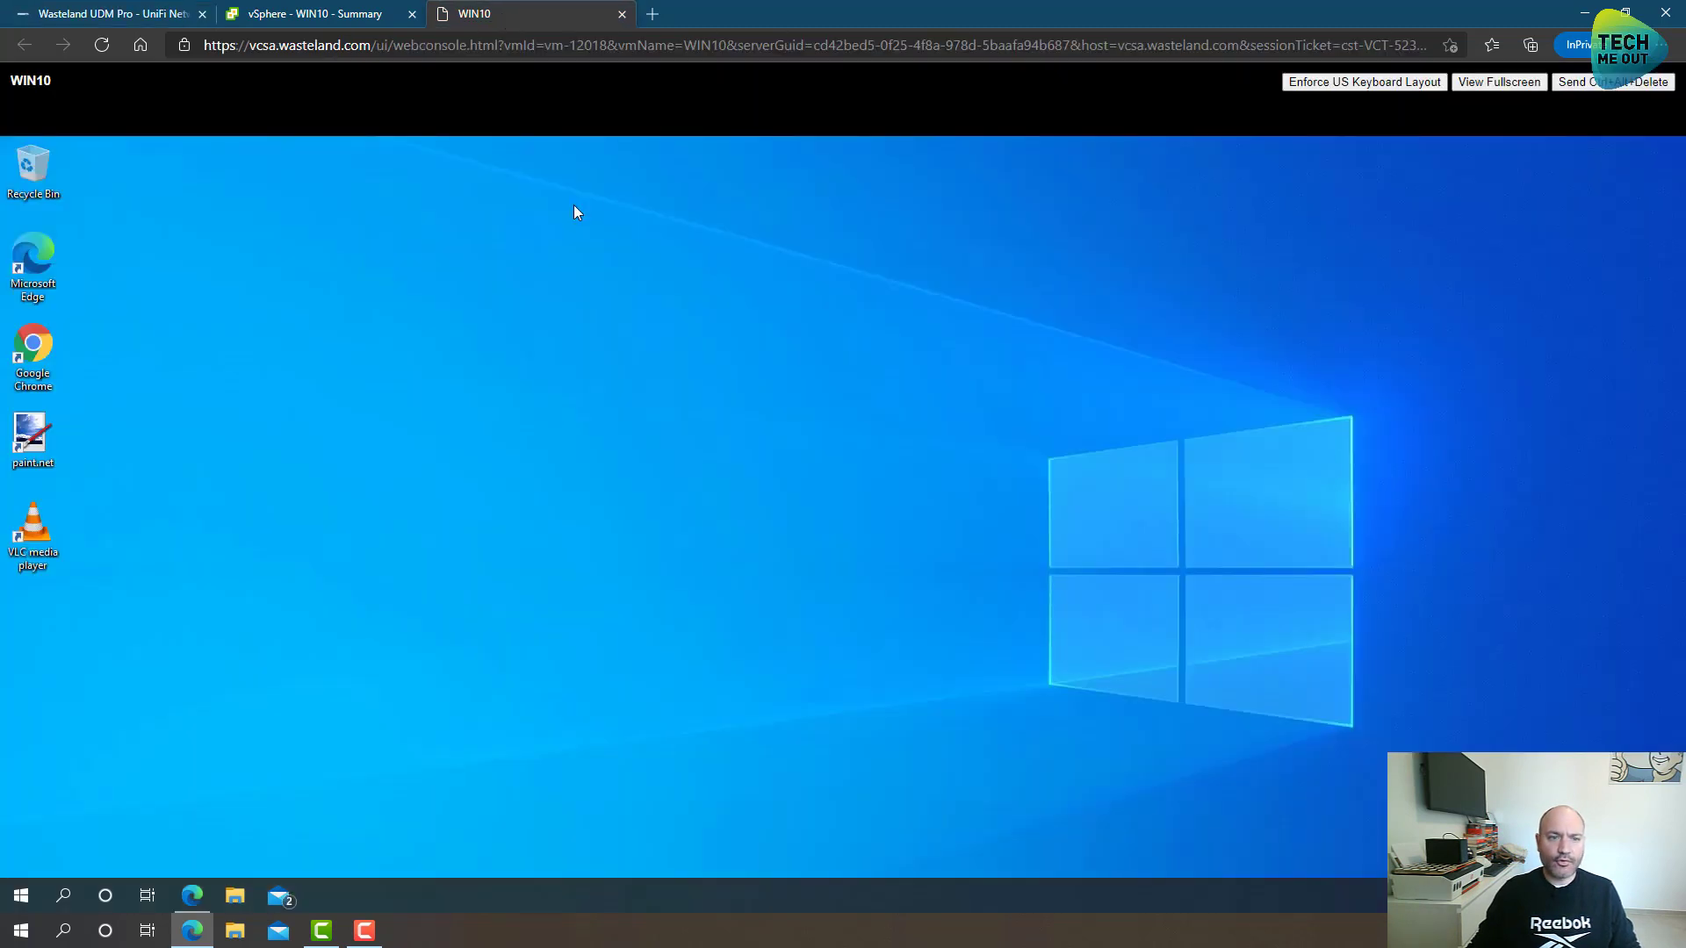
left_click(20, 895)
left_click(511, 735)
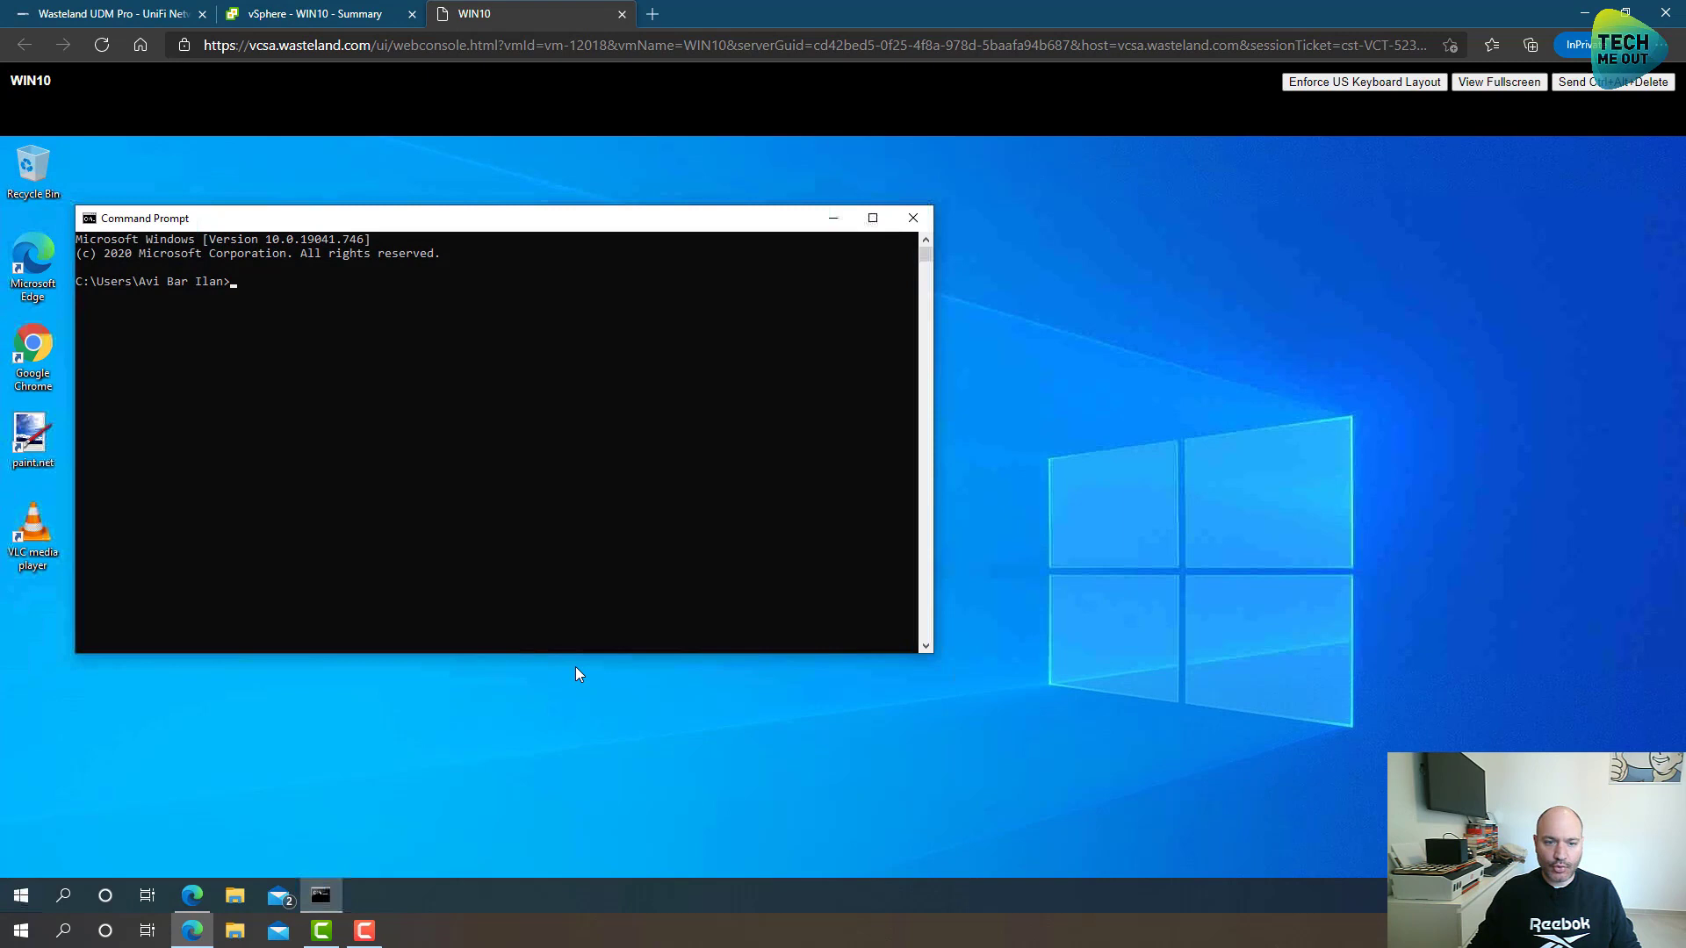
type("ipconfig")
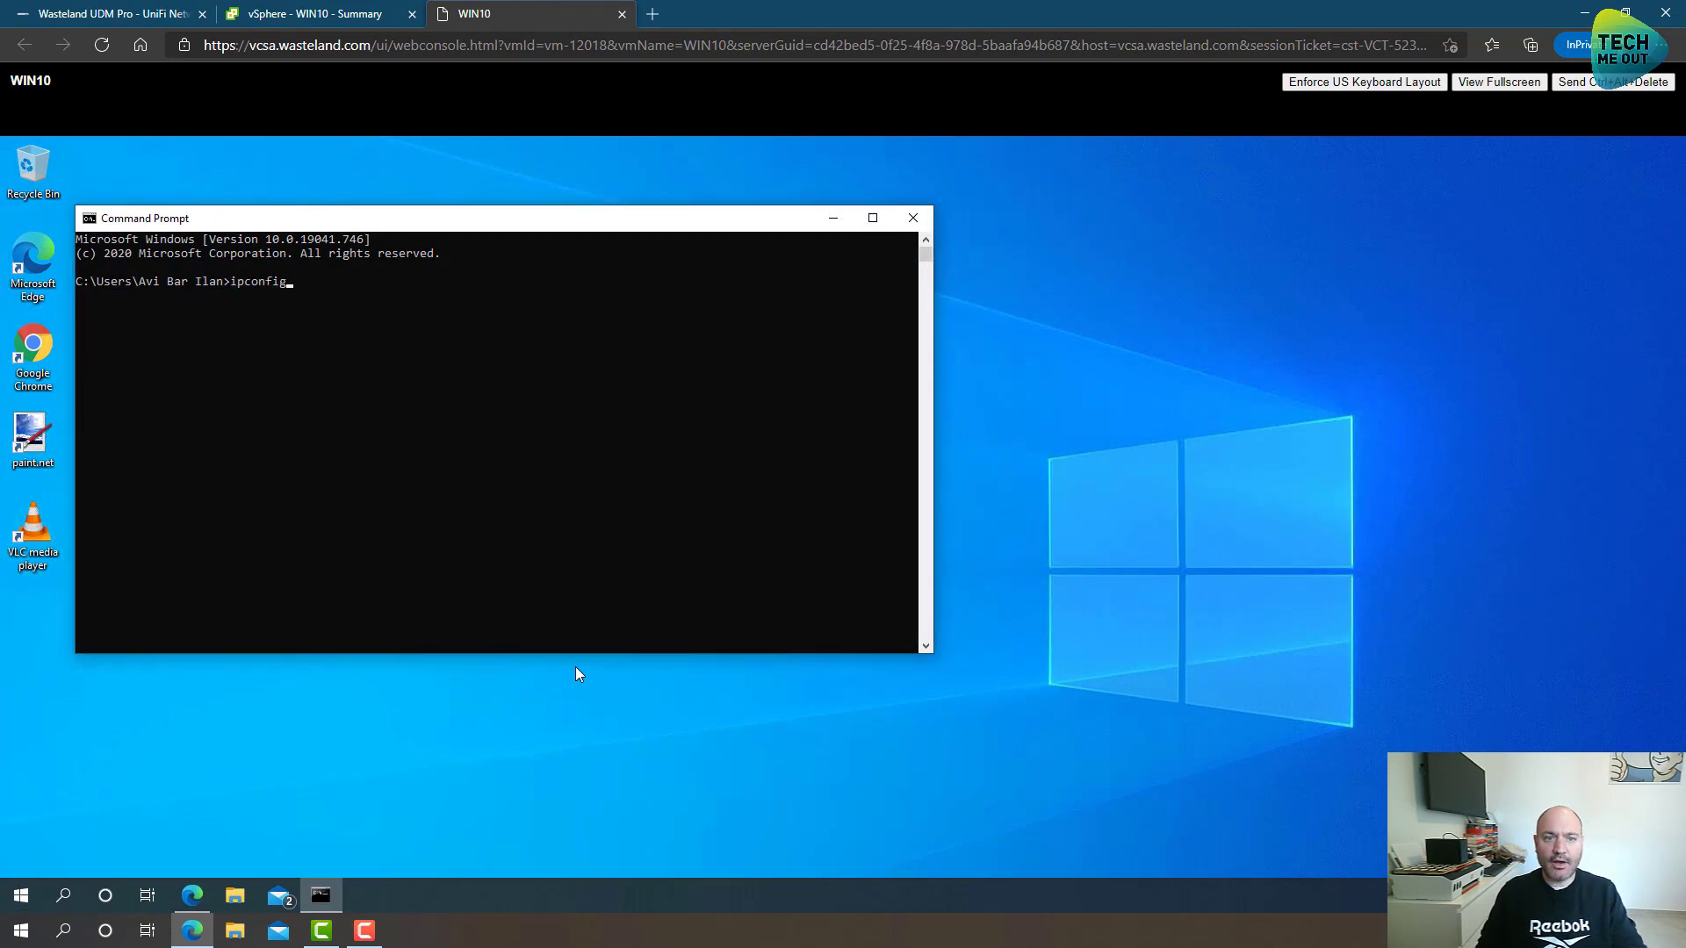
key("Return")
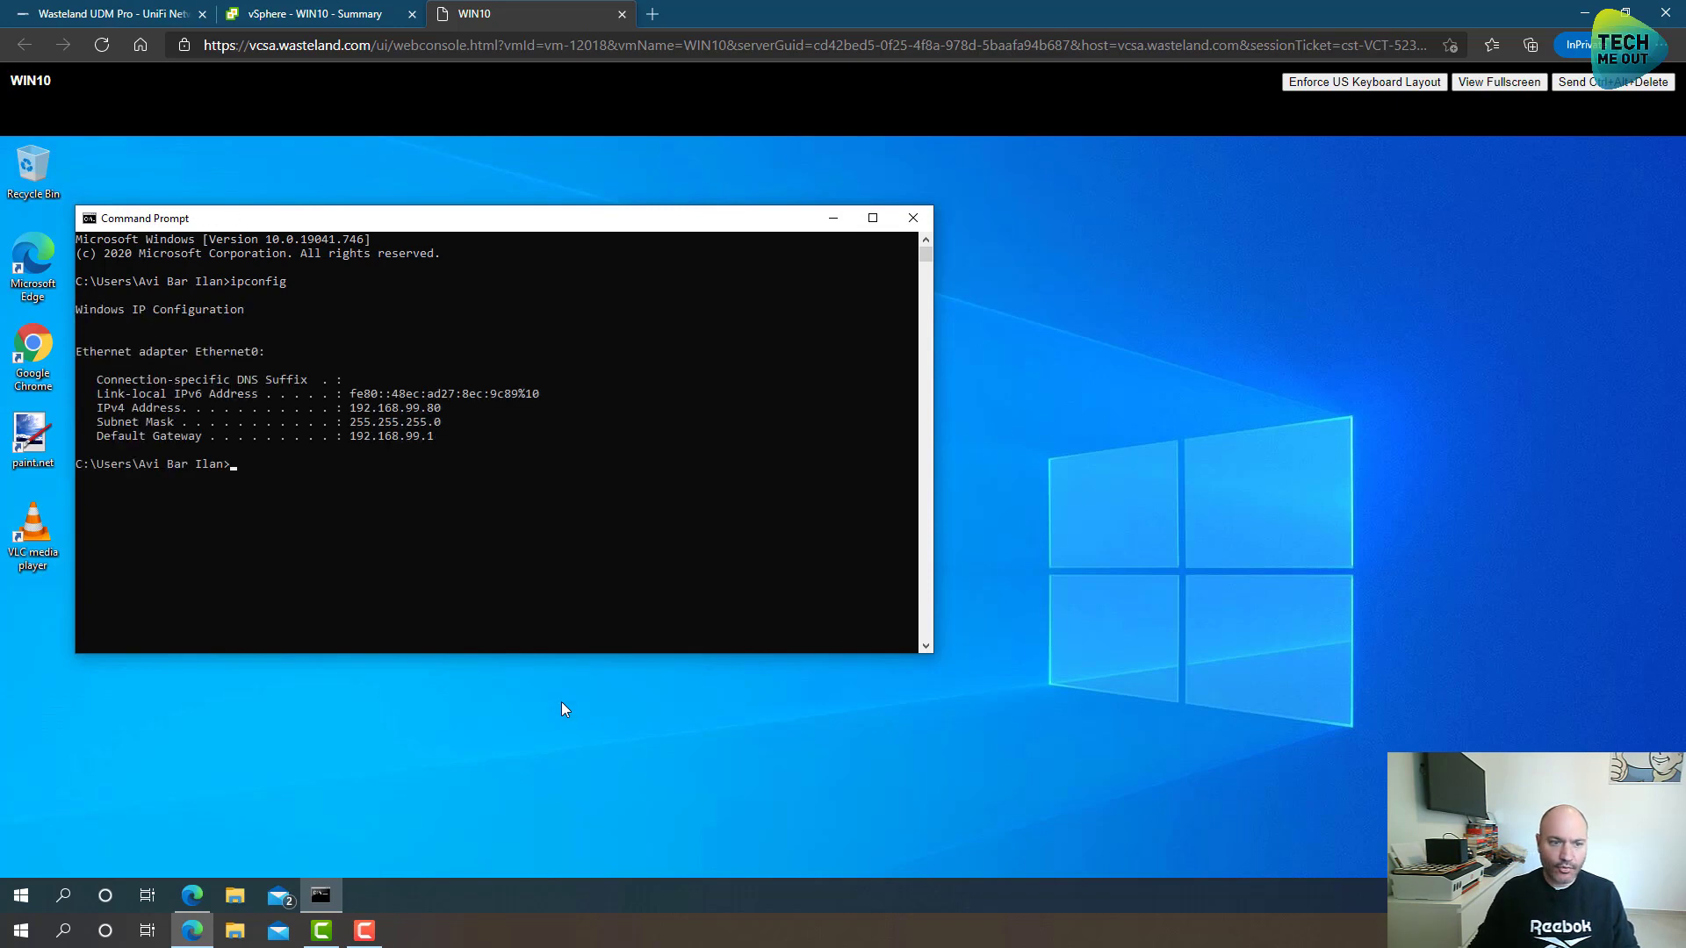
left_click_drag(350, 408, 439, 409)
left_click(444, 409)
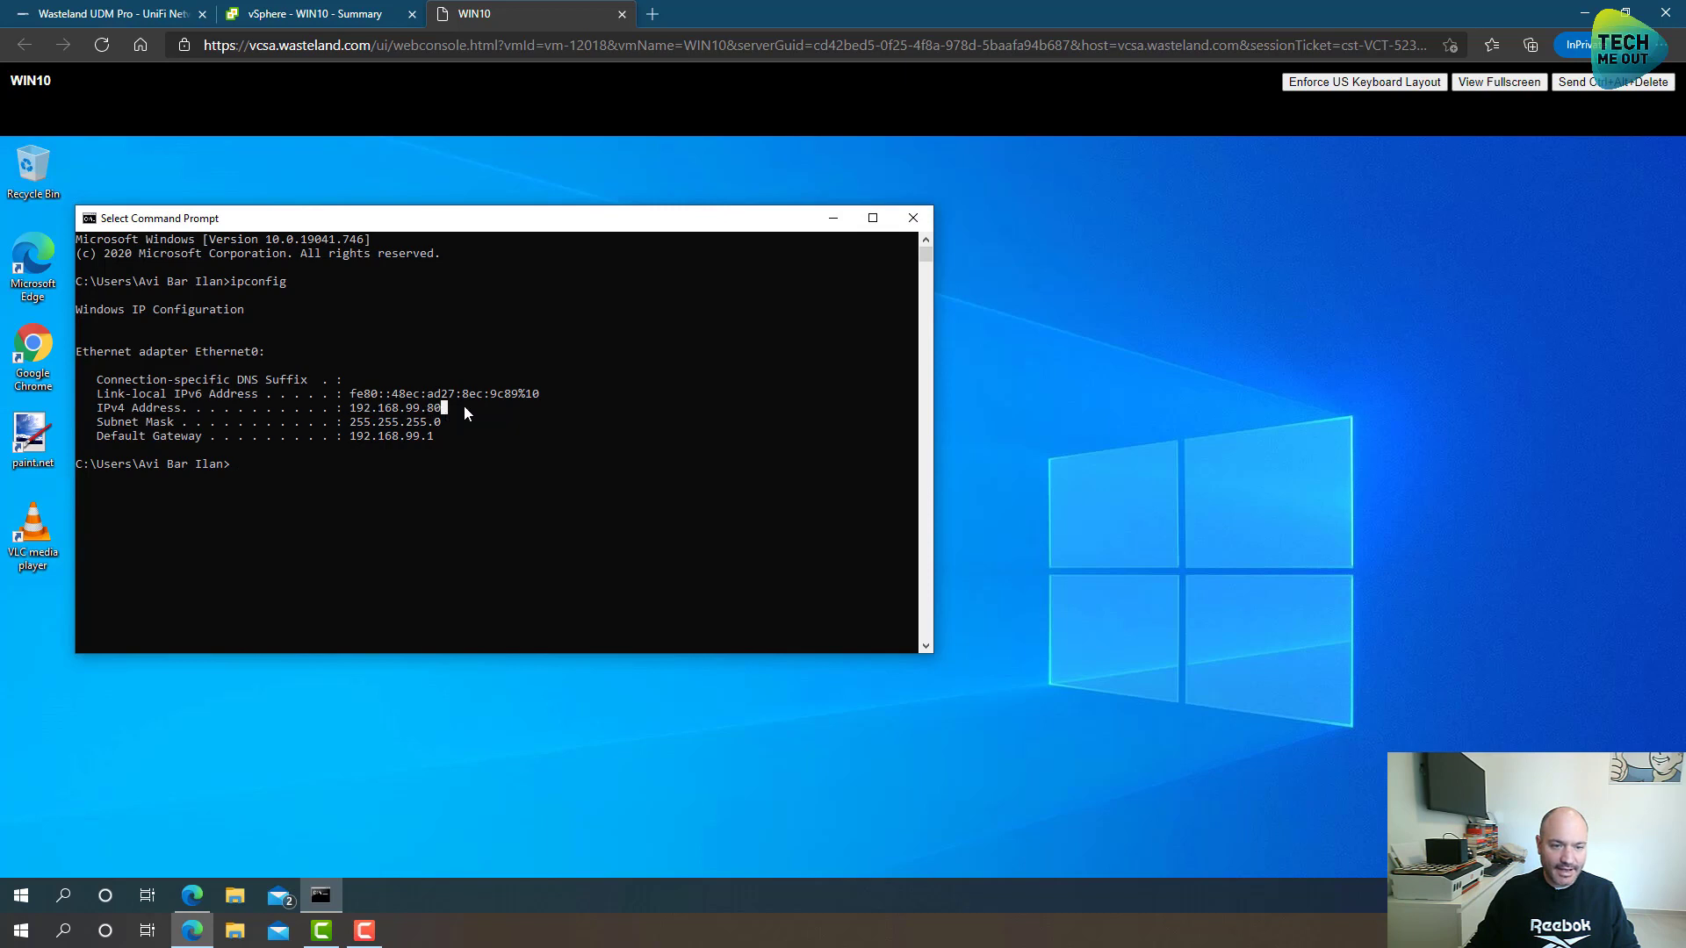
left_click(913, 218)
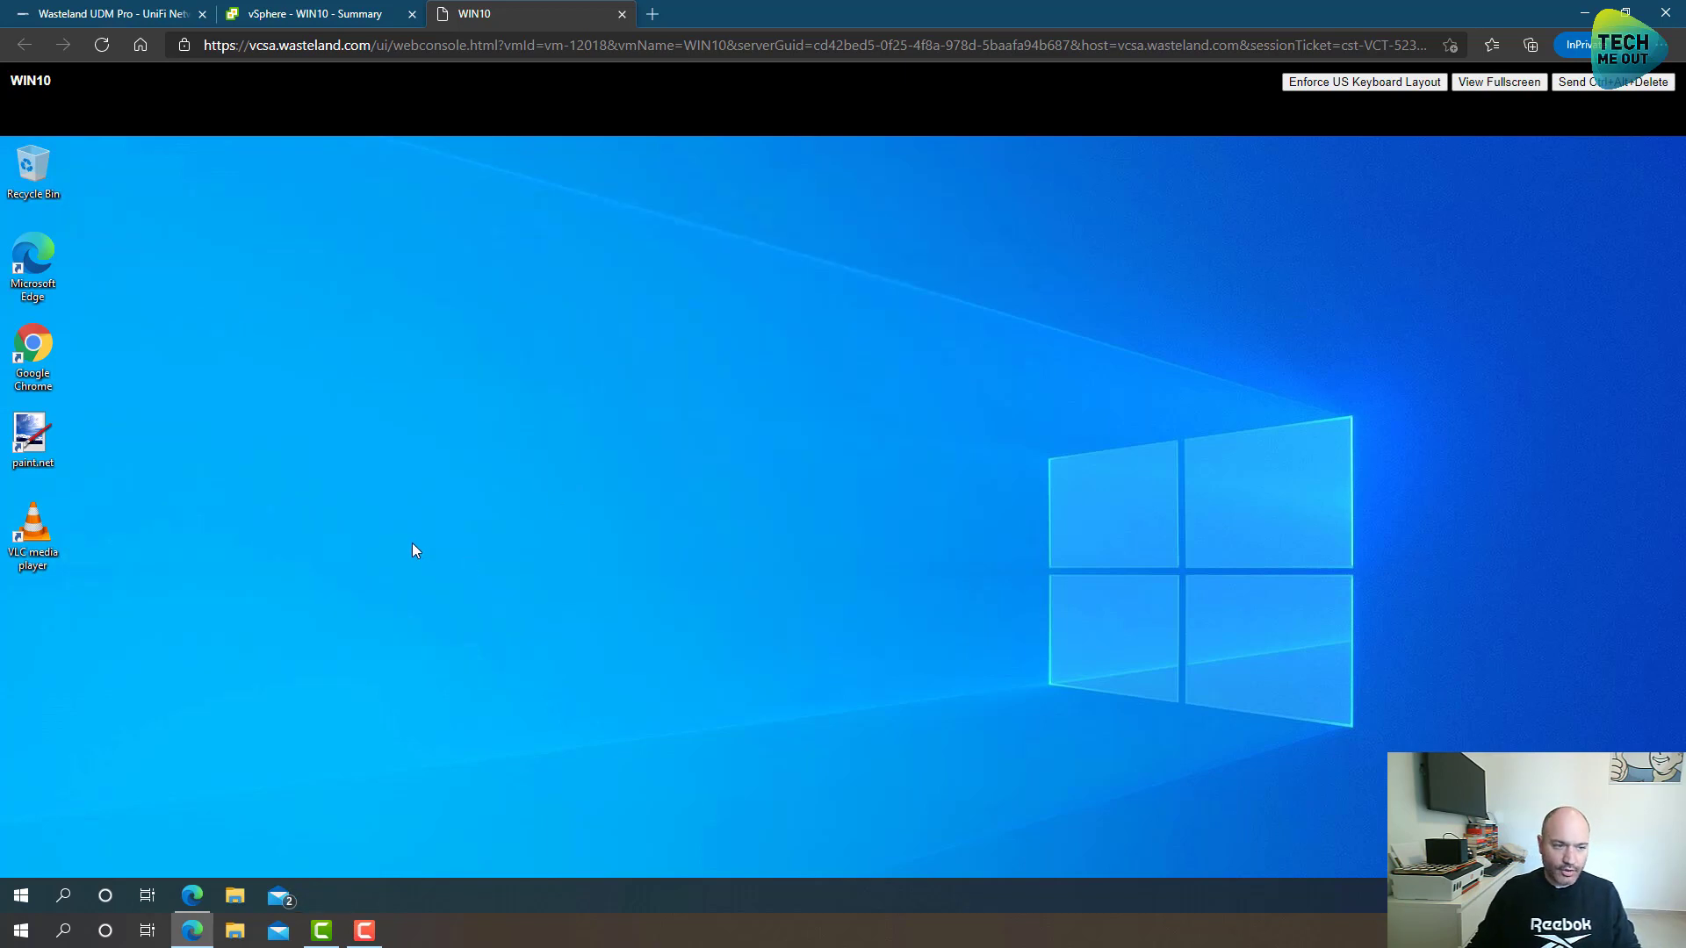
- In the VM's Edge, load 192.168.20.4 with the autocompleted port removed
left_click(188, 900)
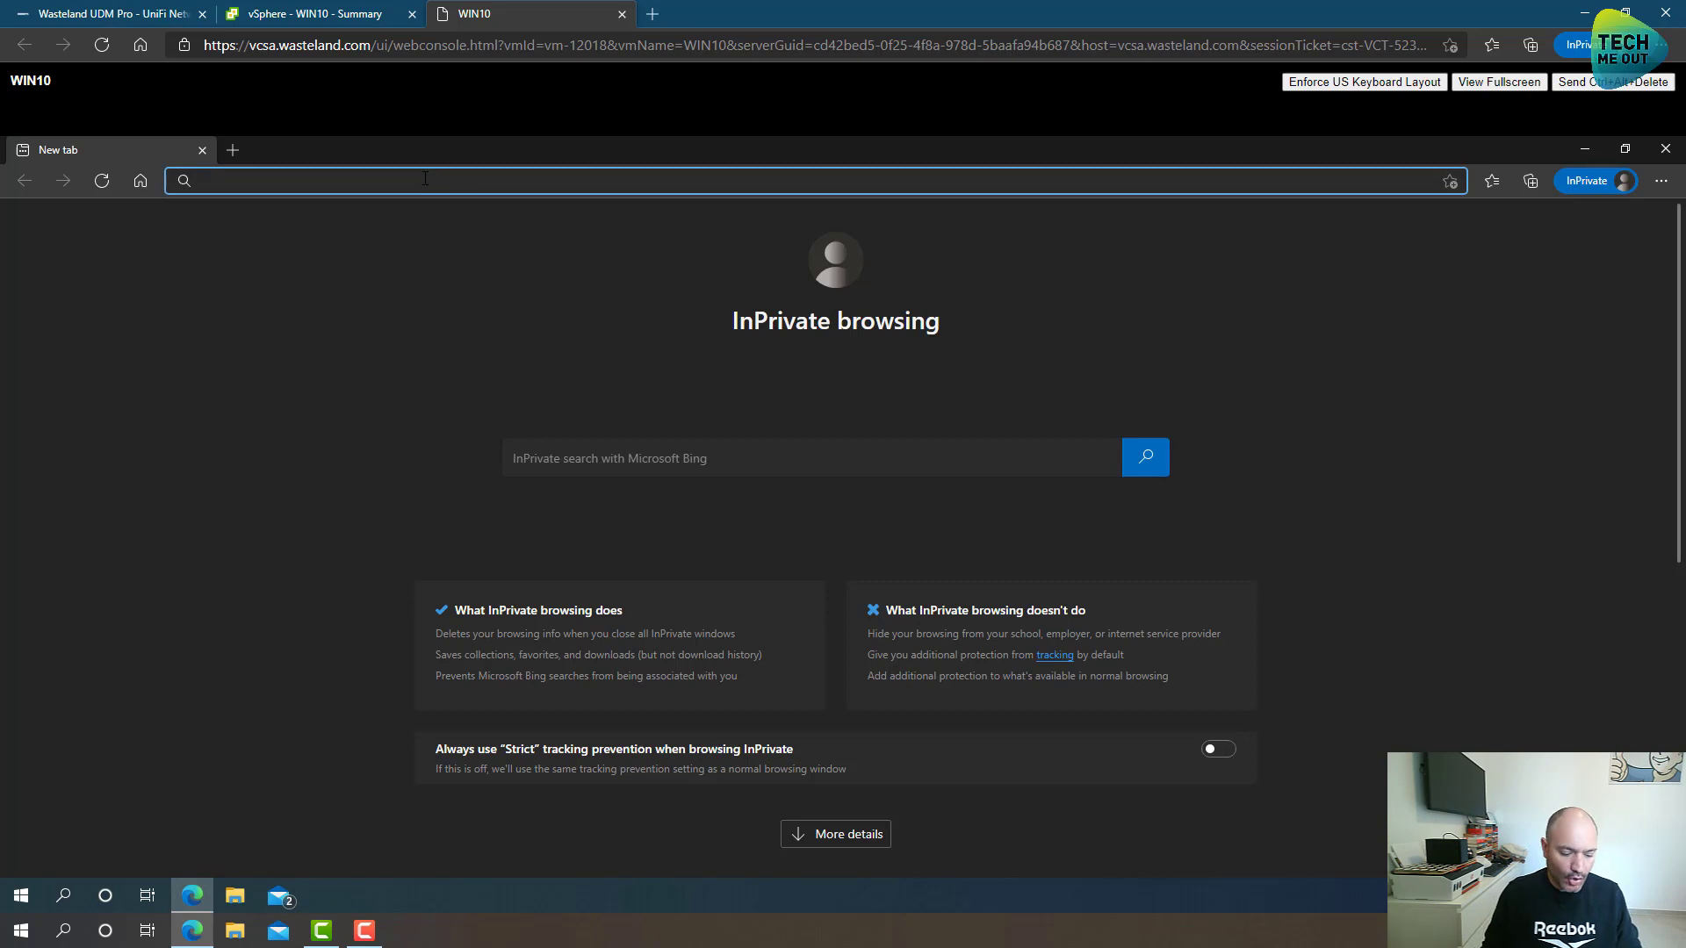
type("192.16")
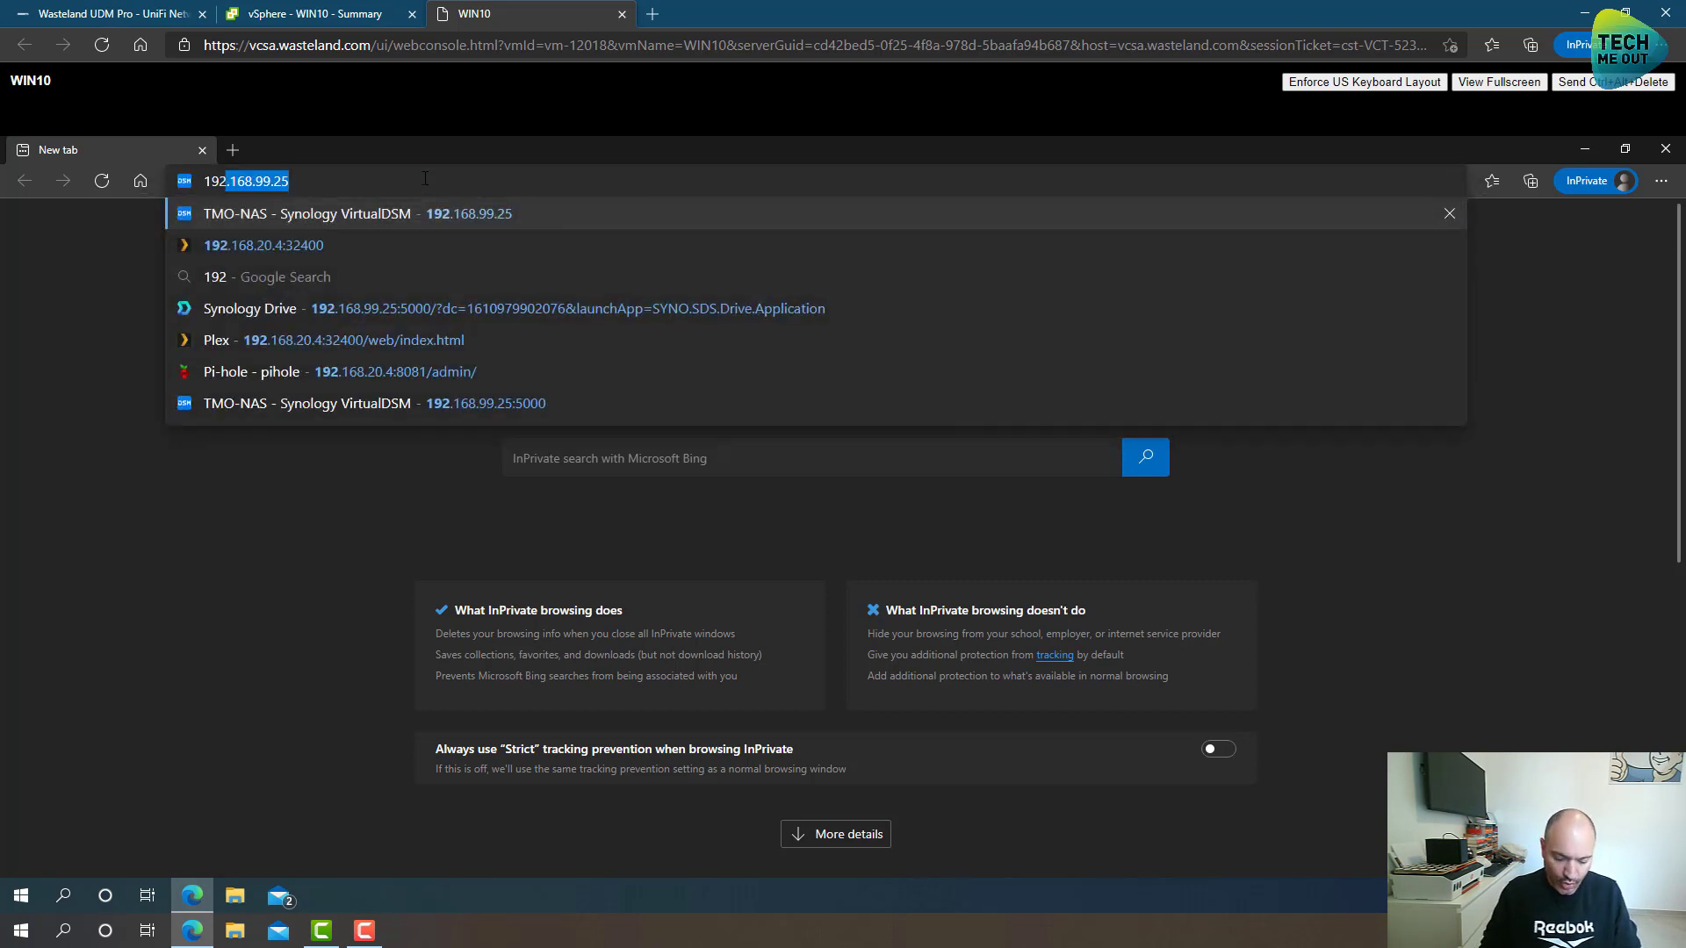
type("8.")
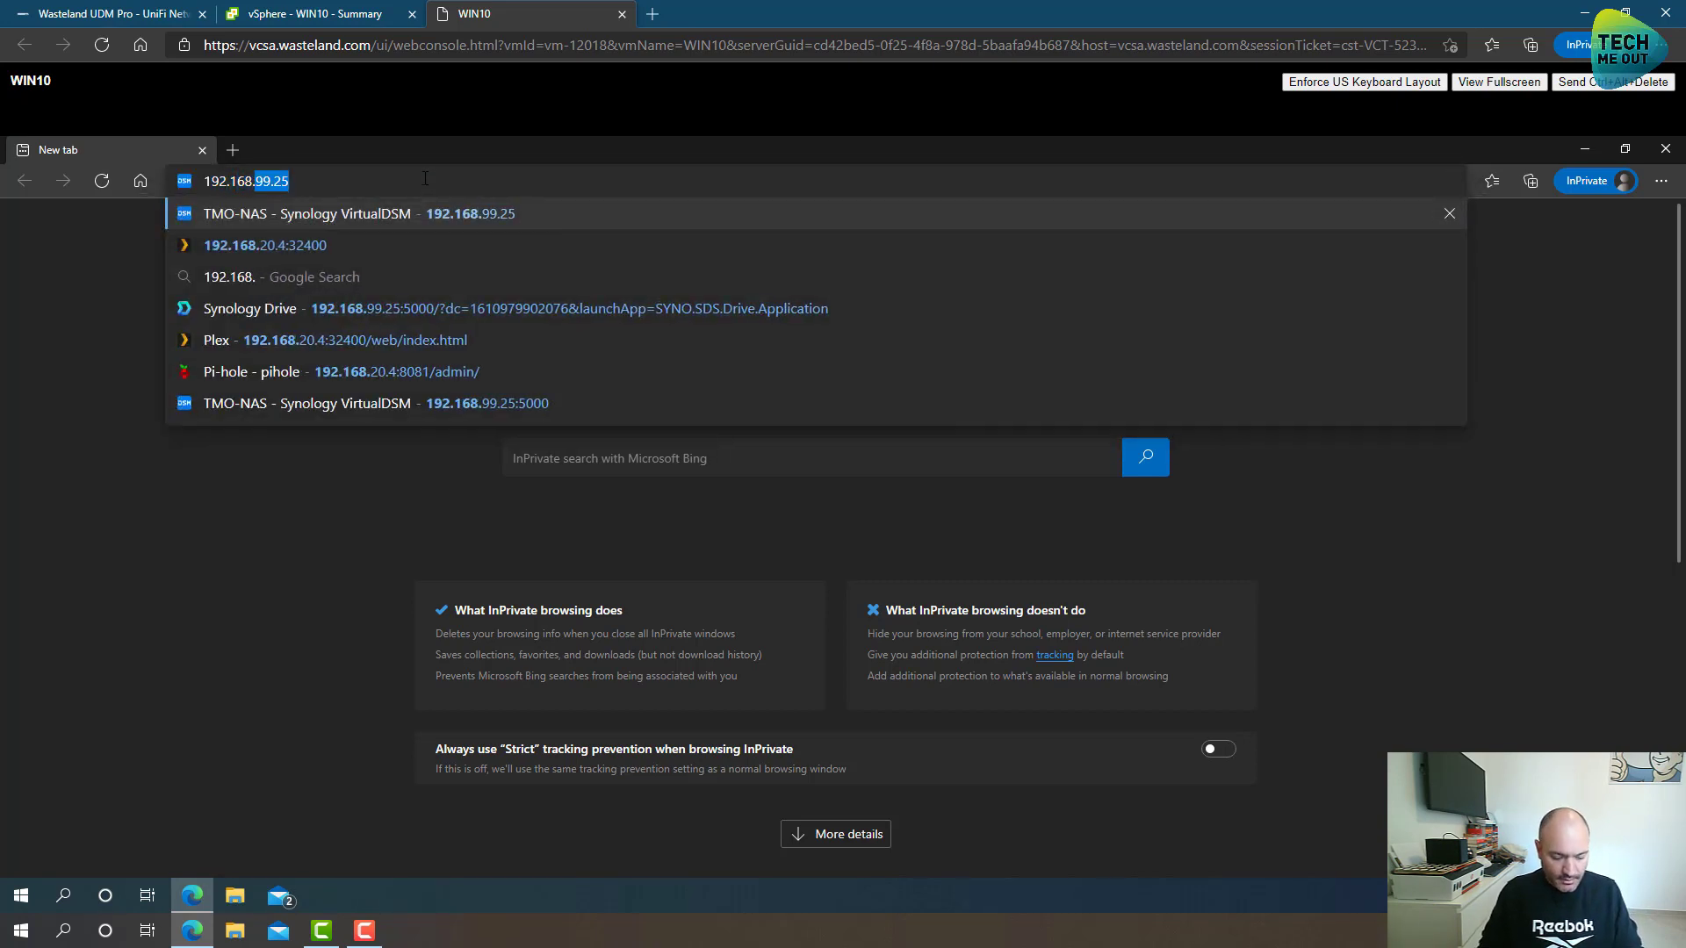
type("20.4")
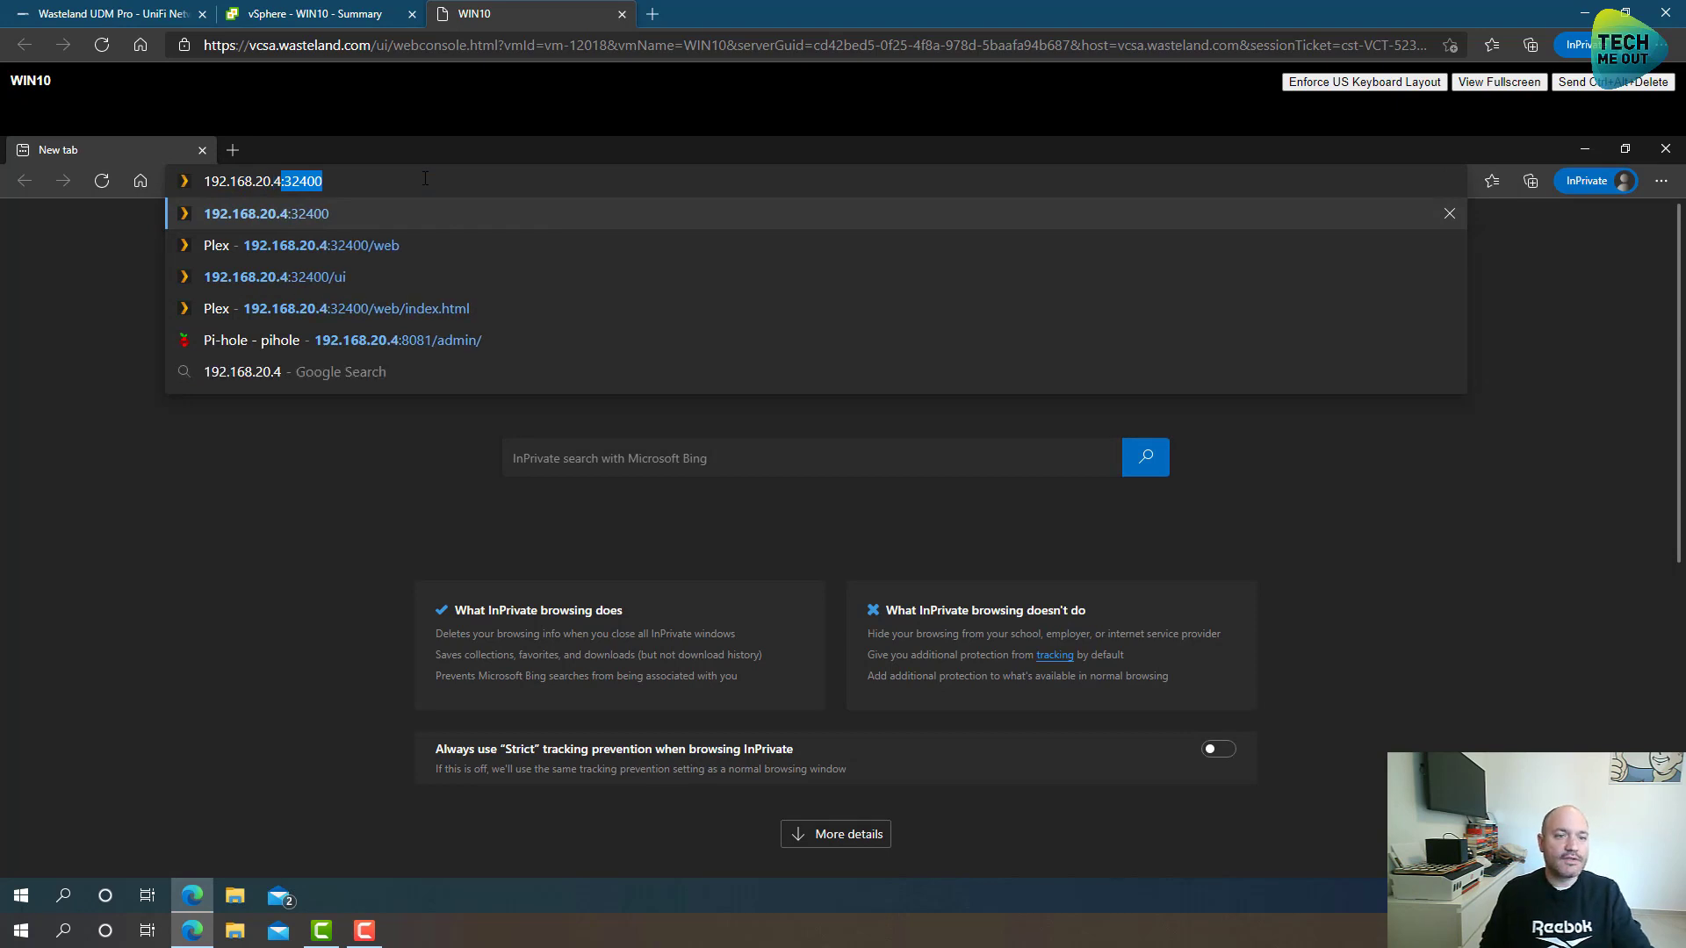
key("Delete")
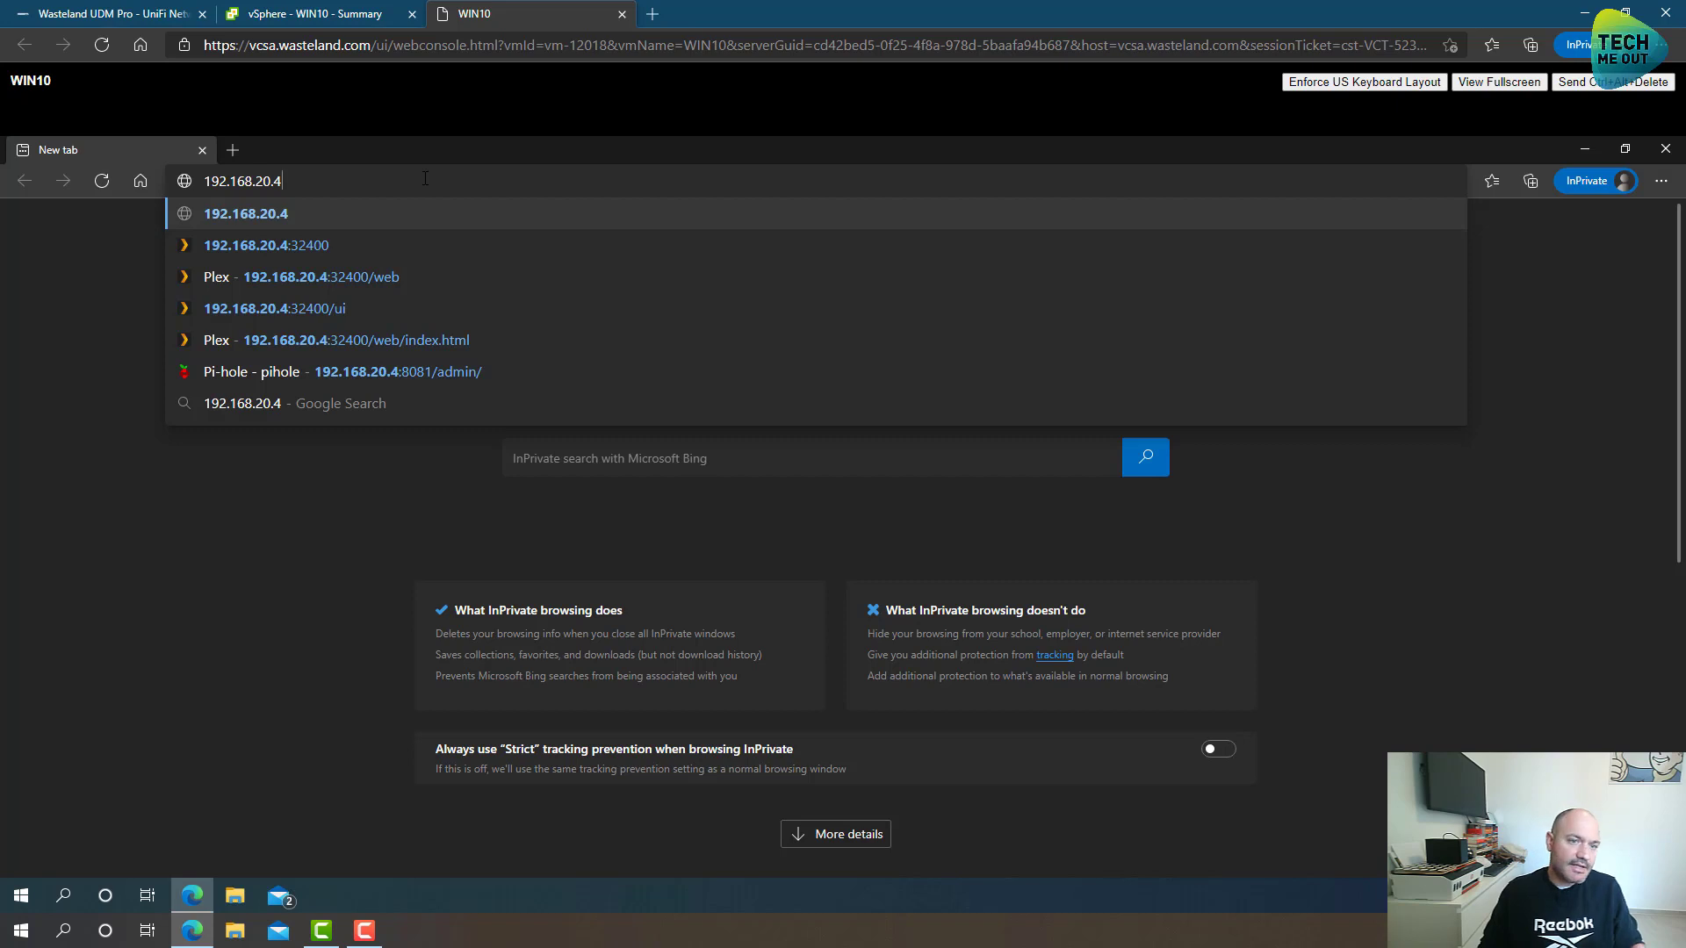
key("Return")
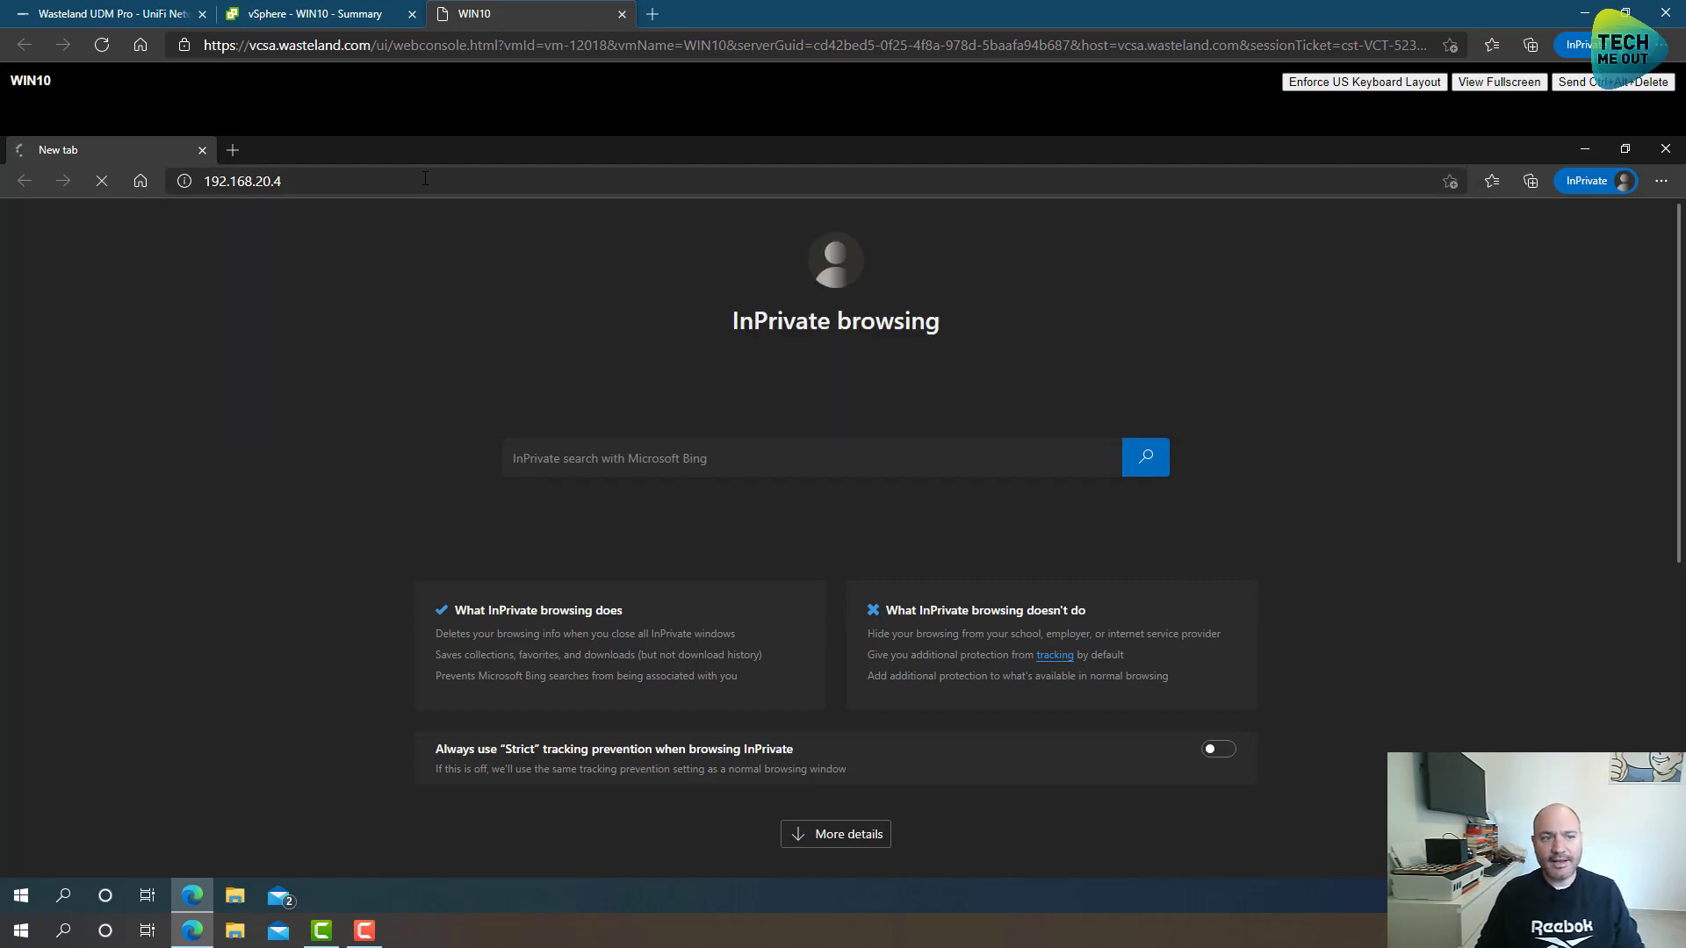
- Load the Plex web app at 192.168.20.4:32400, then close its tab and return to UniFi
left_click(307, 190)
left_click(307, 189)
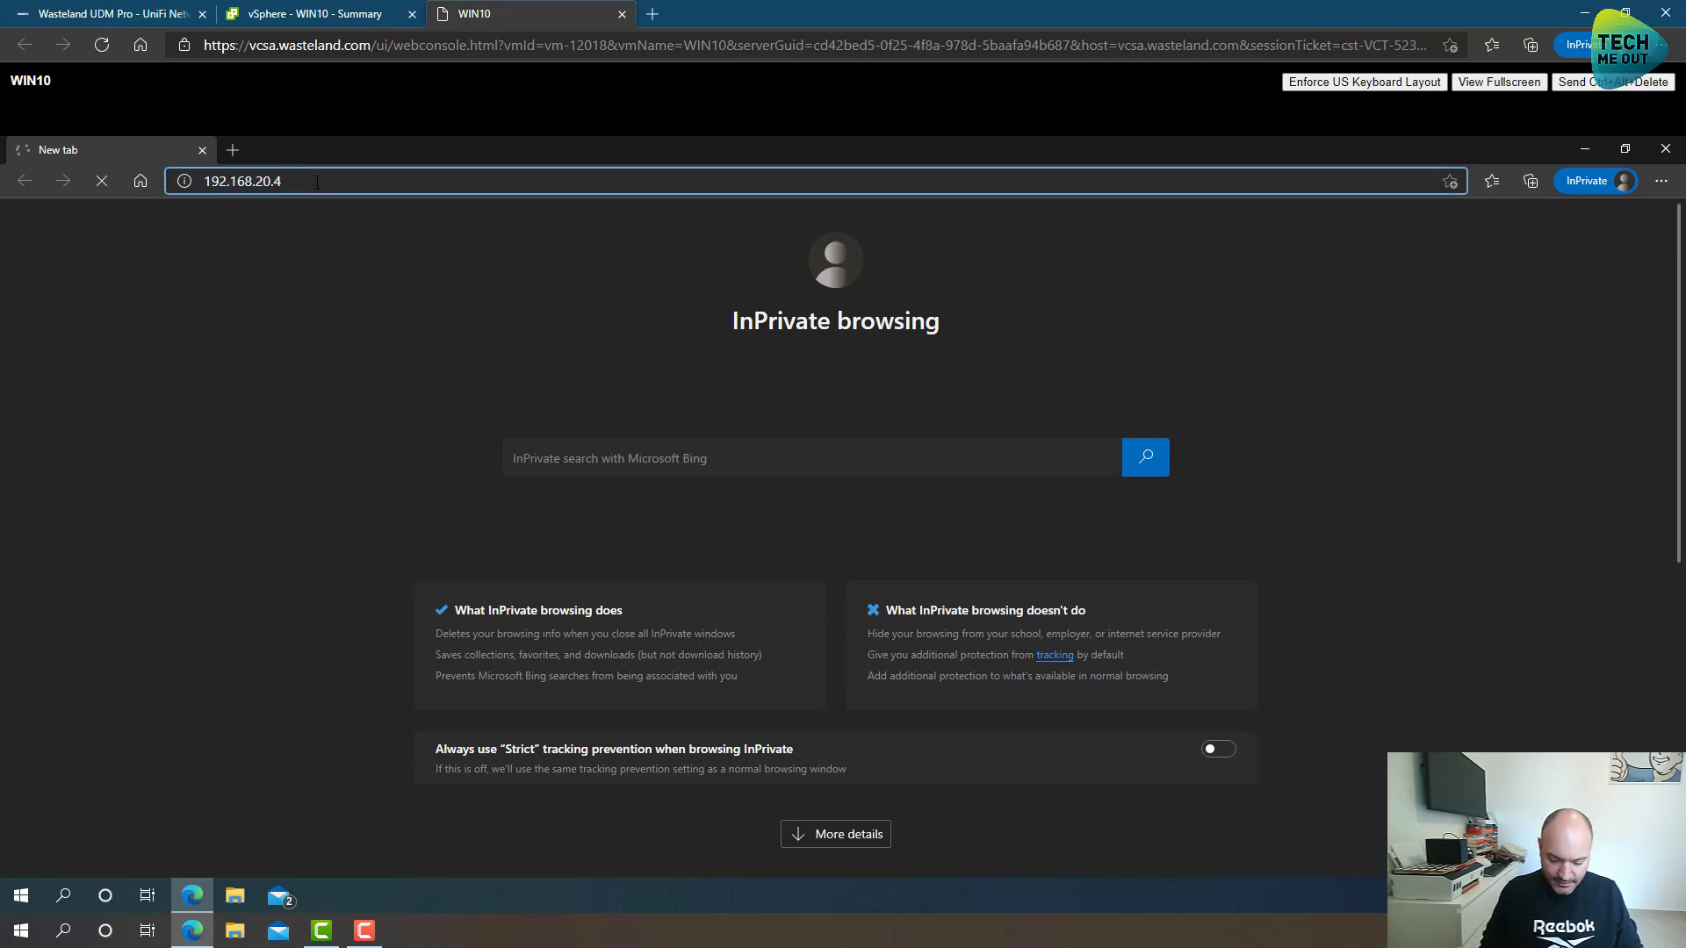
type(":32400")
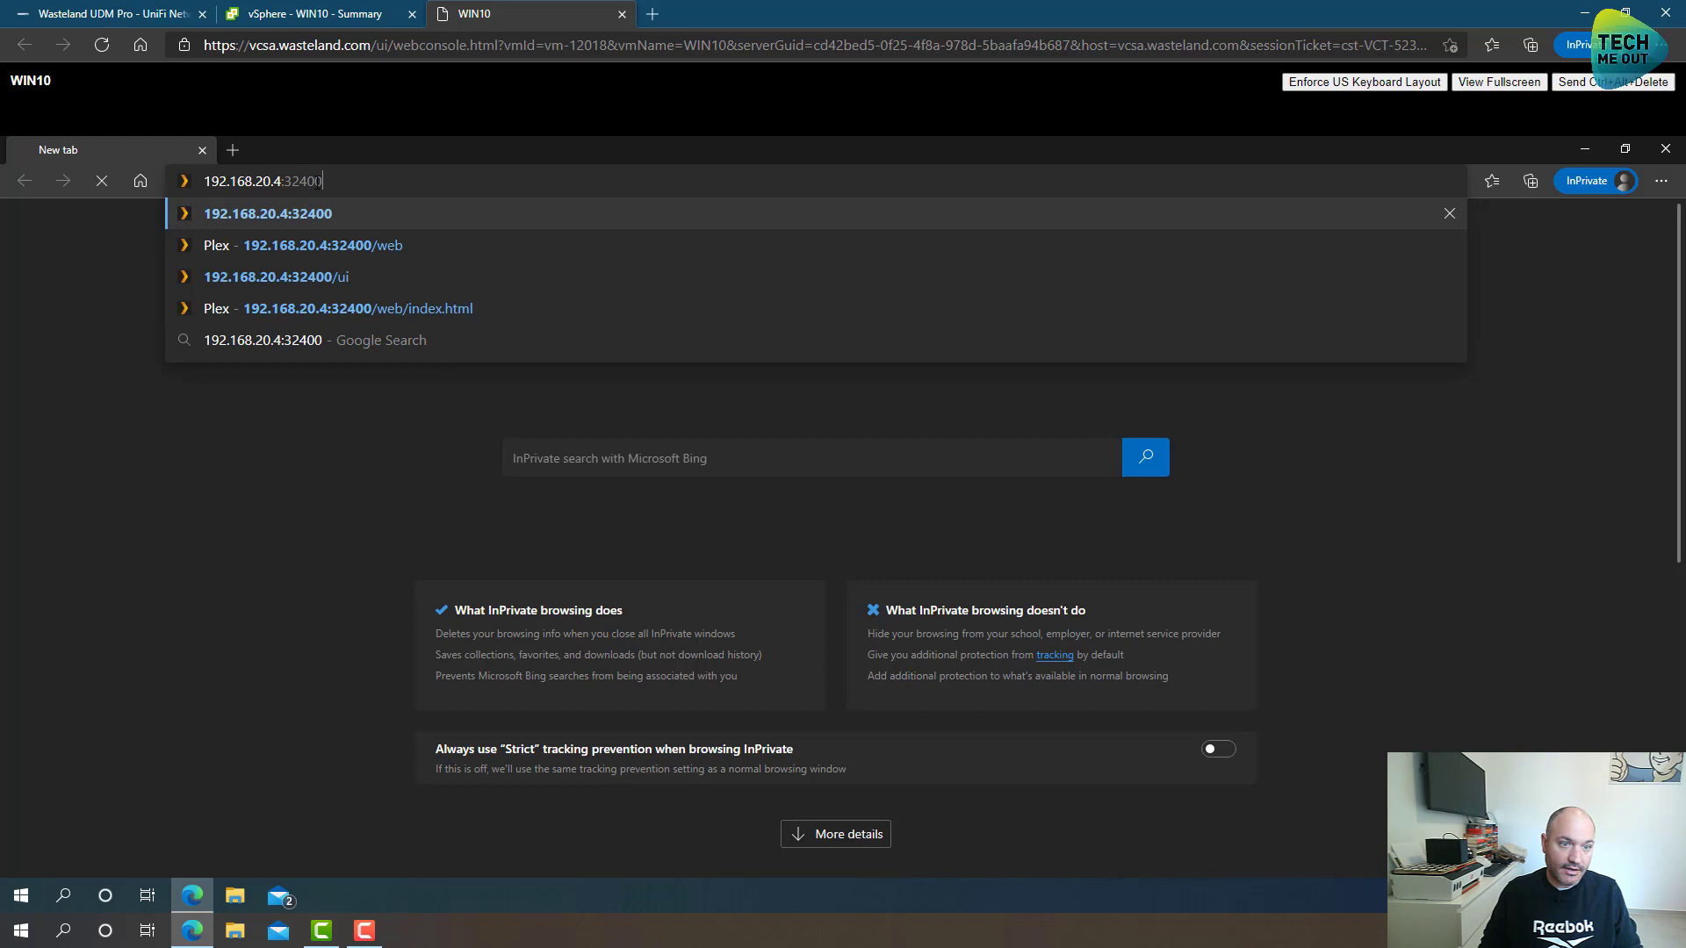
key("Return")
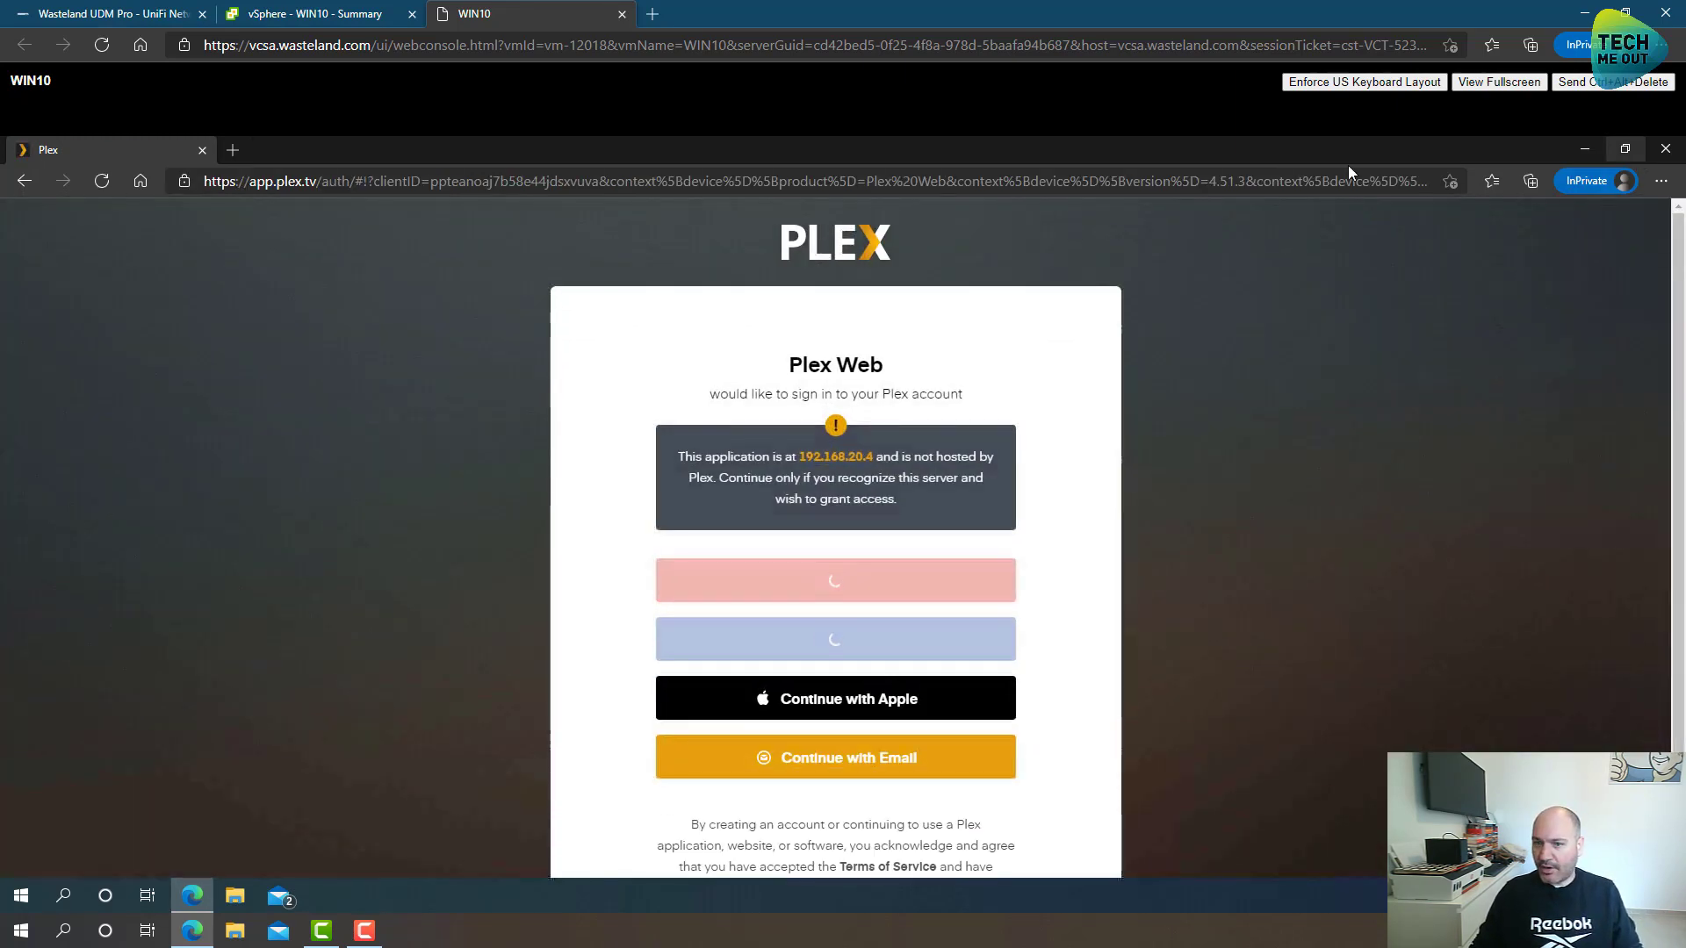
left_click(233, 150)
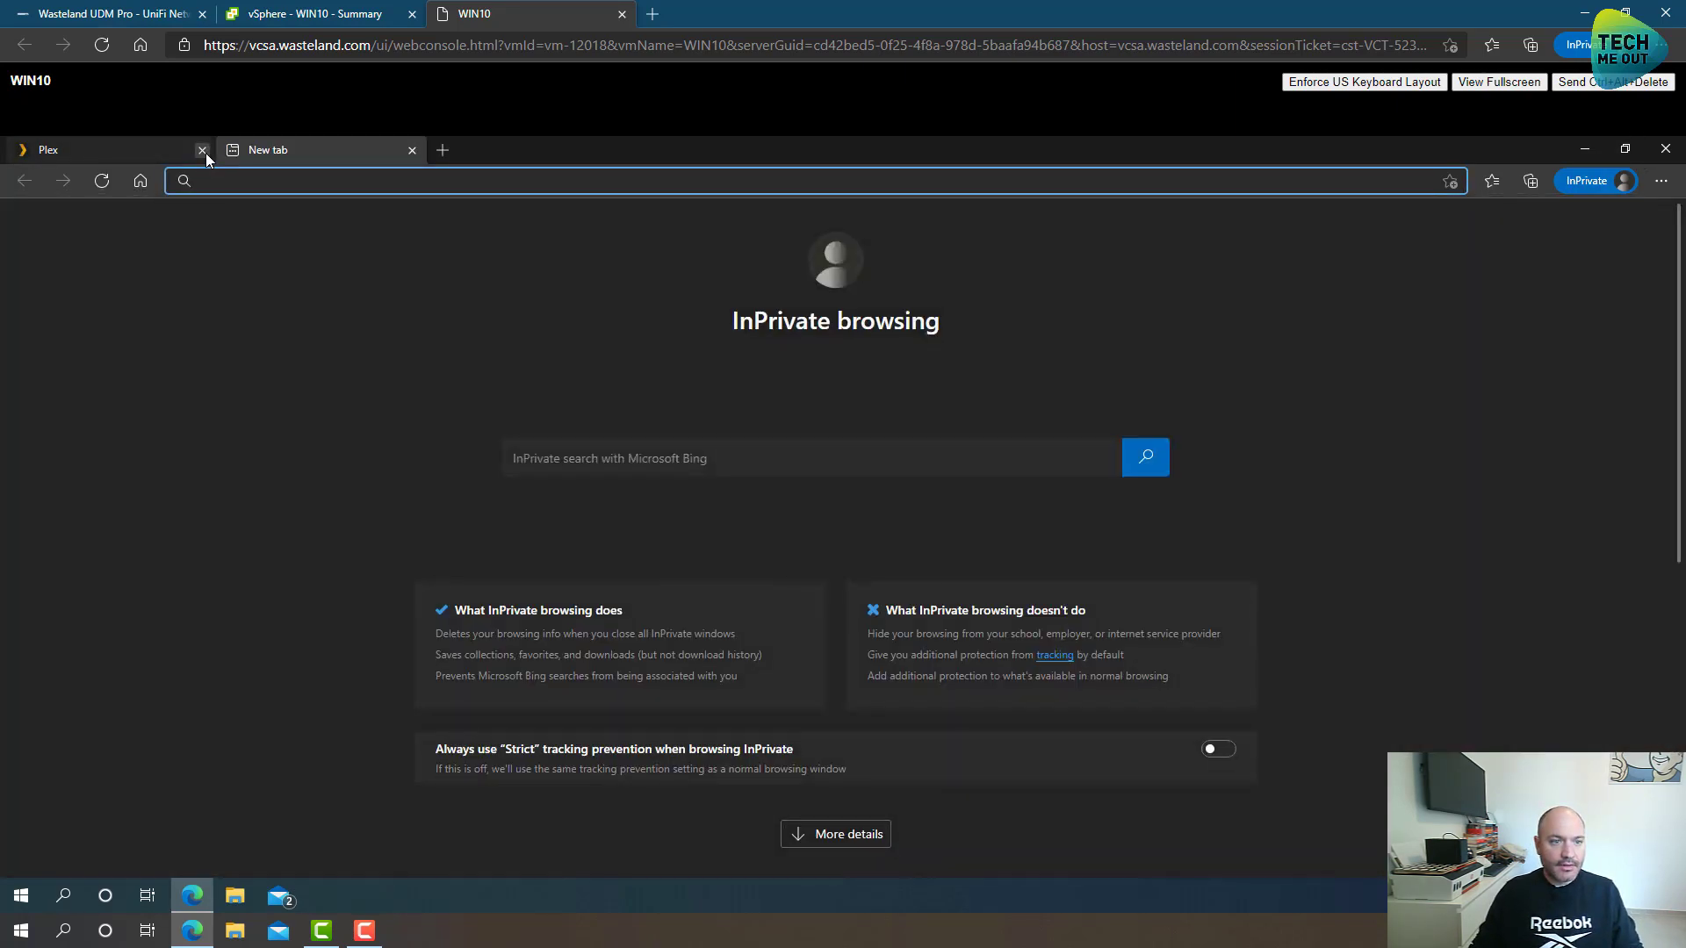
left_click(202, 150)
left_click(114, 14)
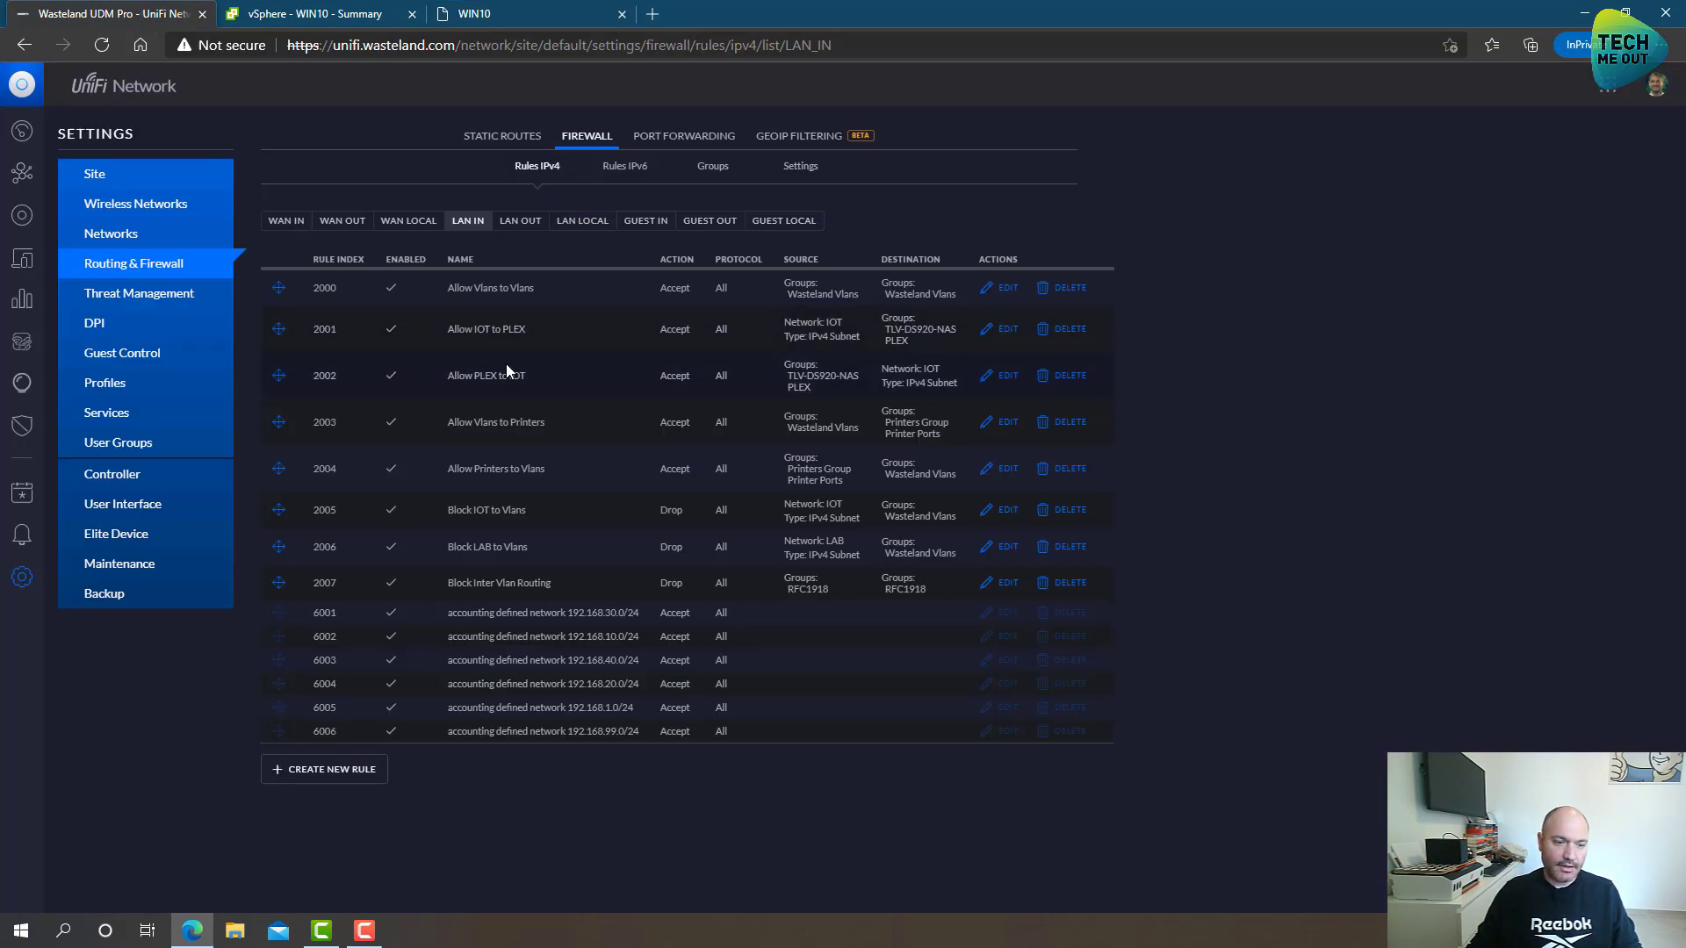
- Set rule 2001 'Allow IOT to PLEX' to disabled and save it
left_click(992, 330)
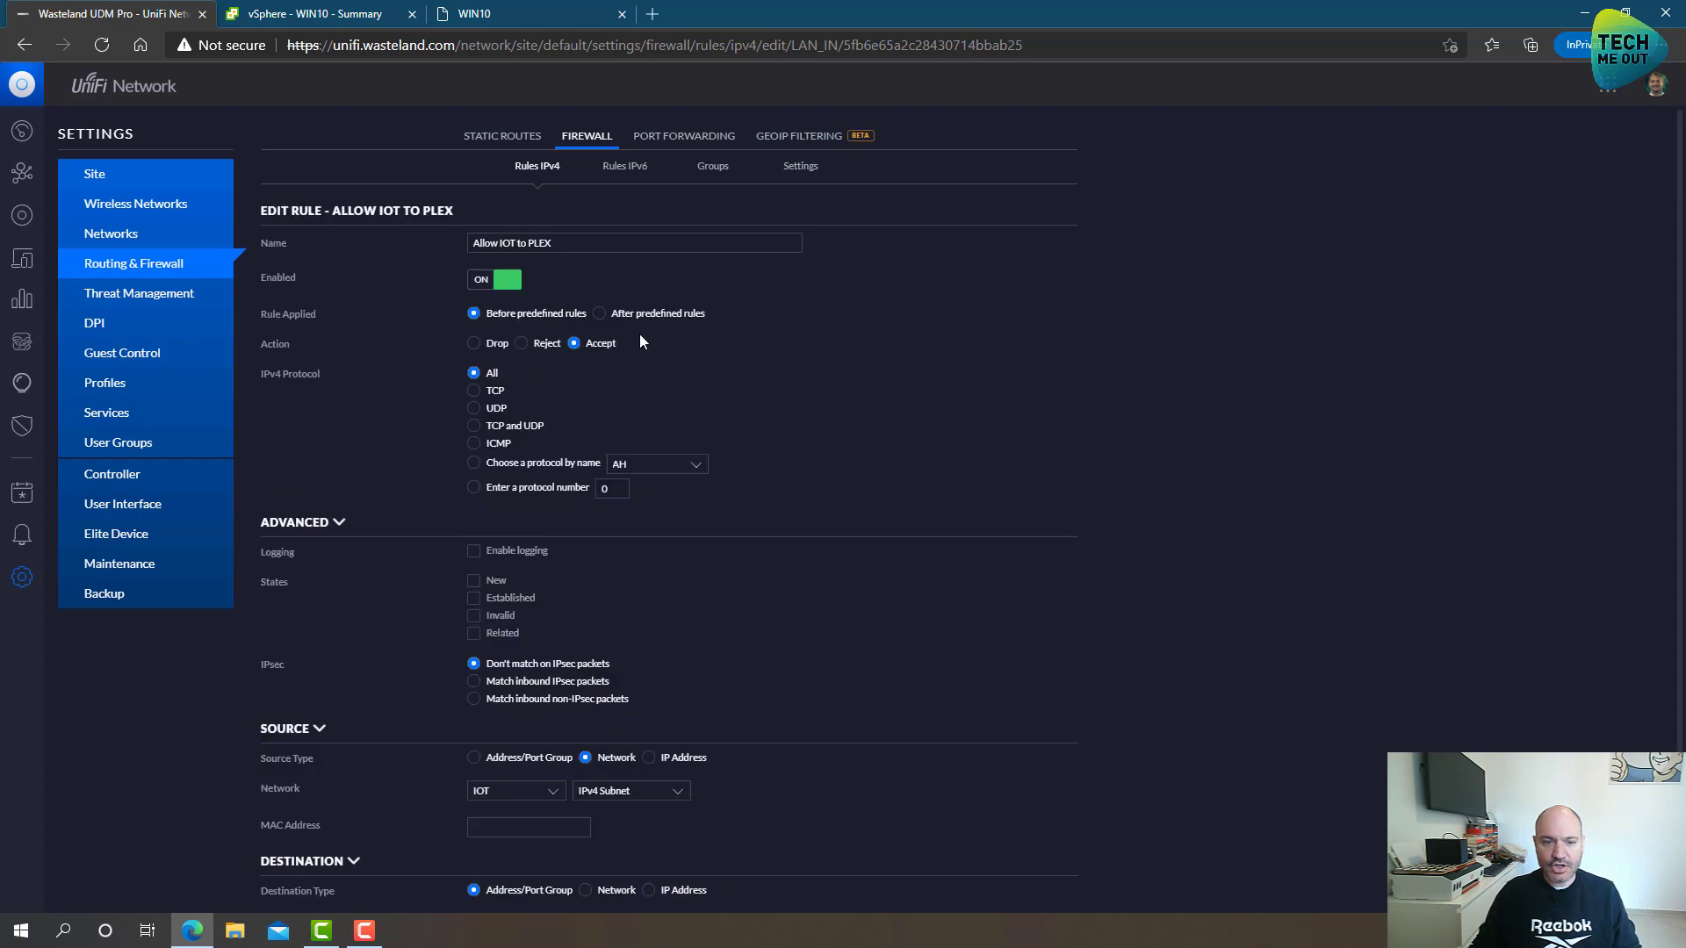
left_click(483, 281)
scroll(307, 712, "down", 2)
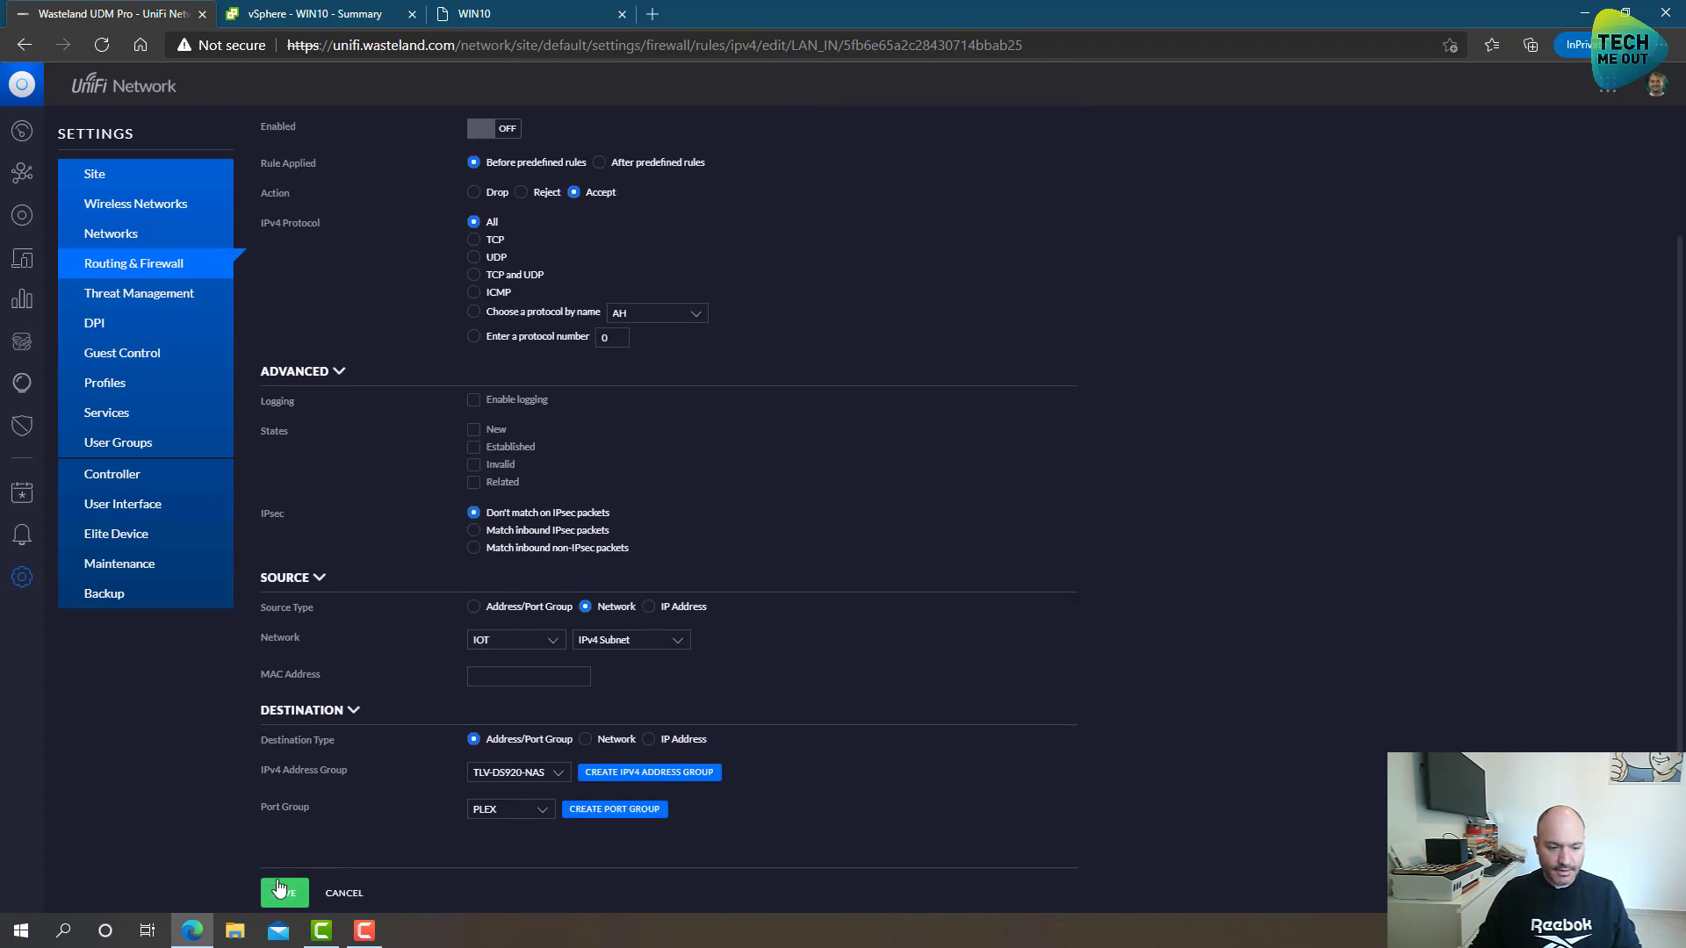
left_click(284, 886)
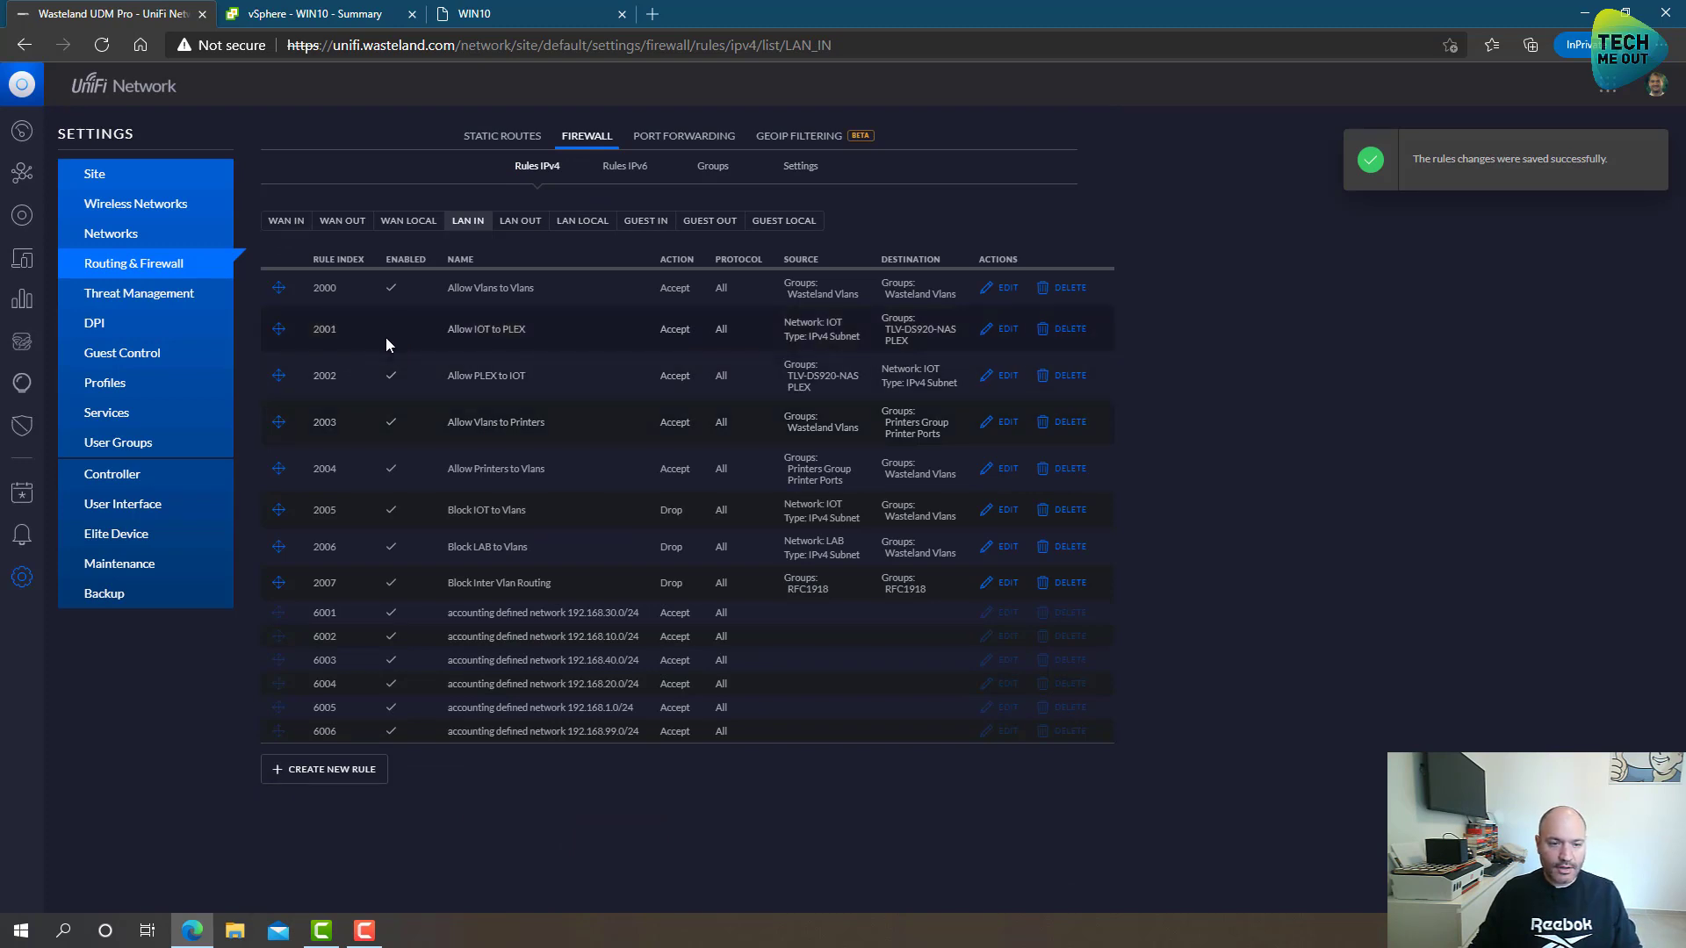
- Retry 192.168.20.4:32400 in the WIN10 VM's Edge, then go back to the UniFi rules
left_click(527, 14)
type("192.16")
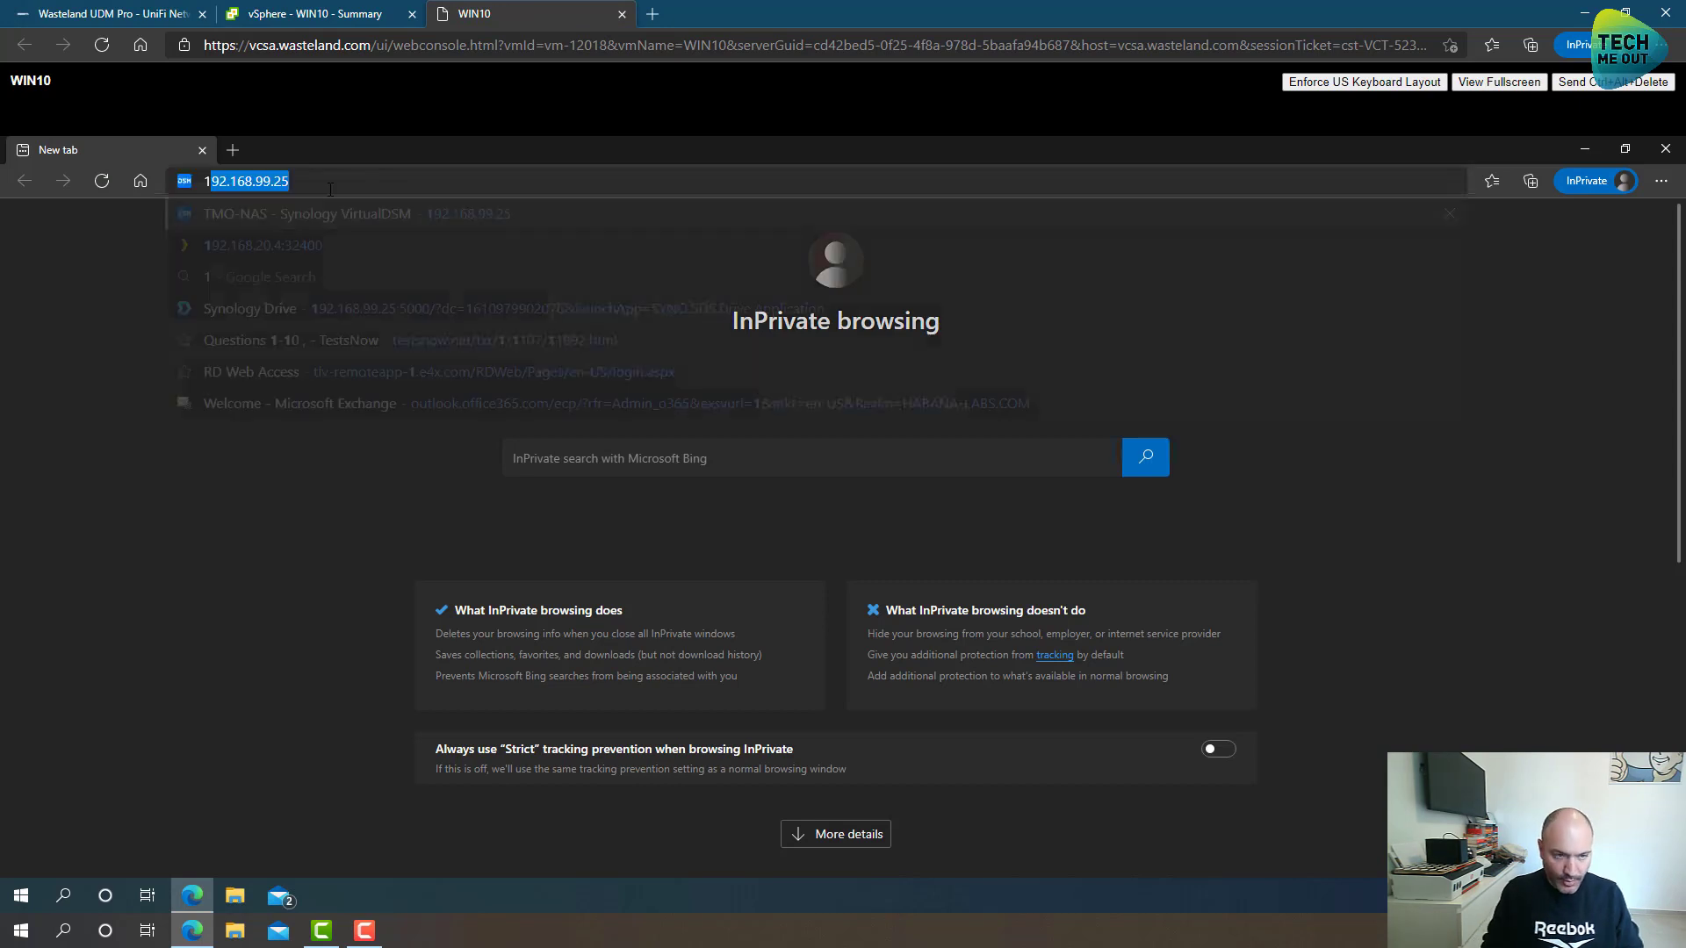
type("8.20.4")
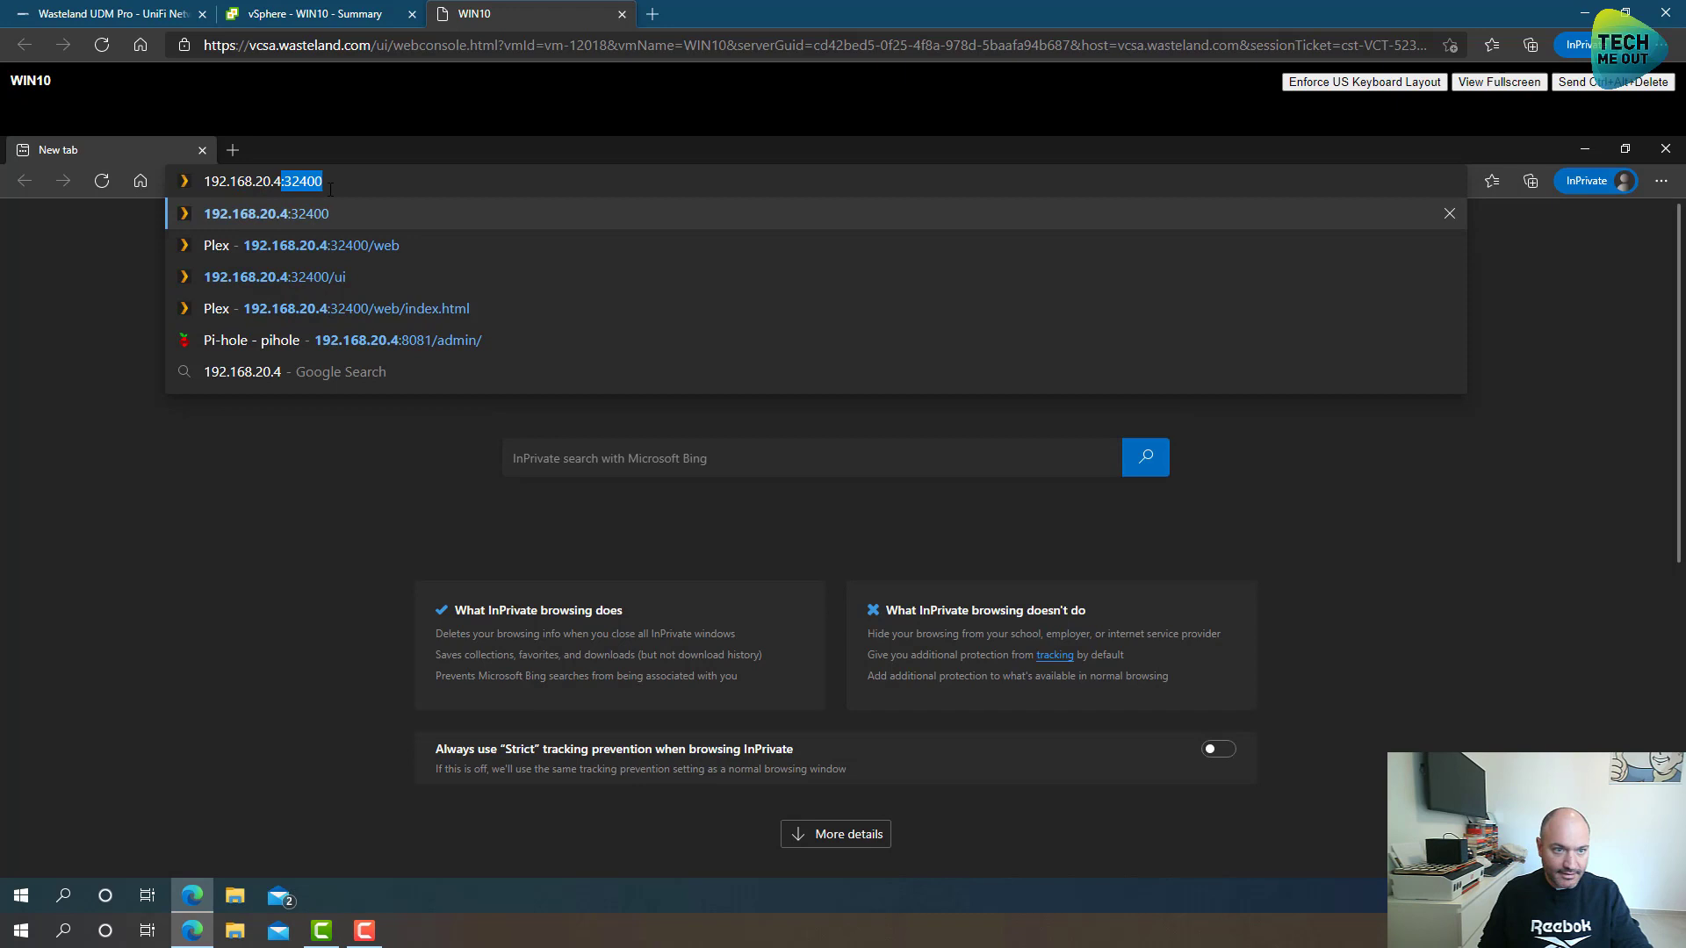
key("Right")
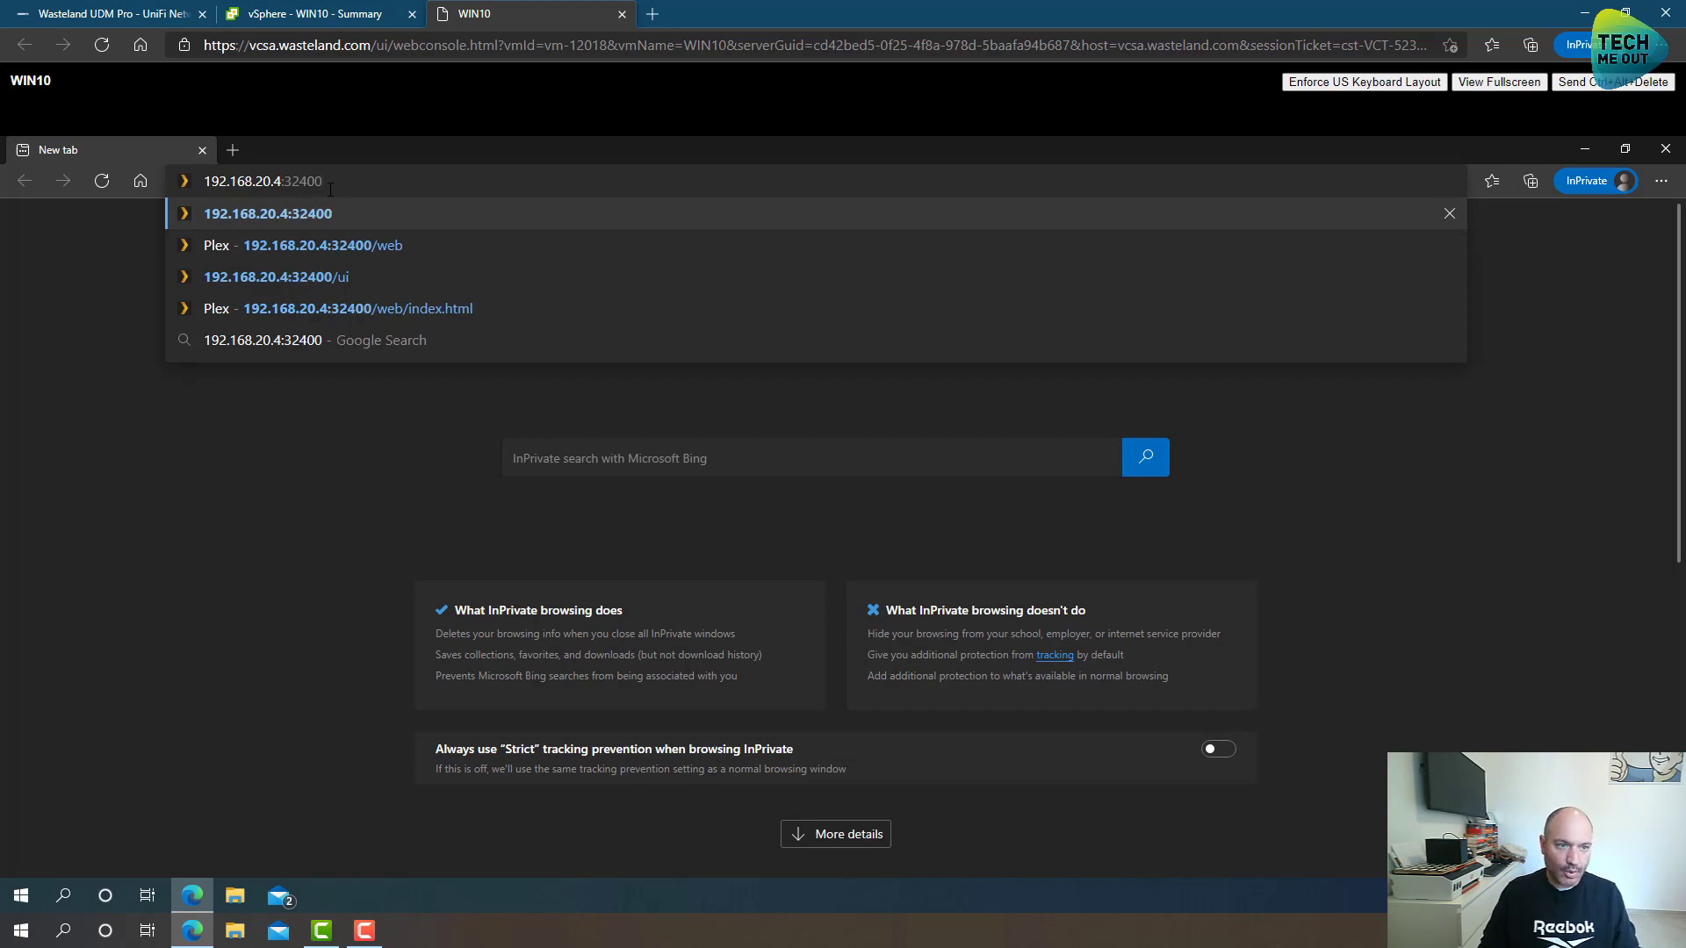
key("Return")
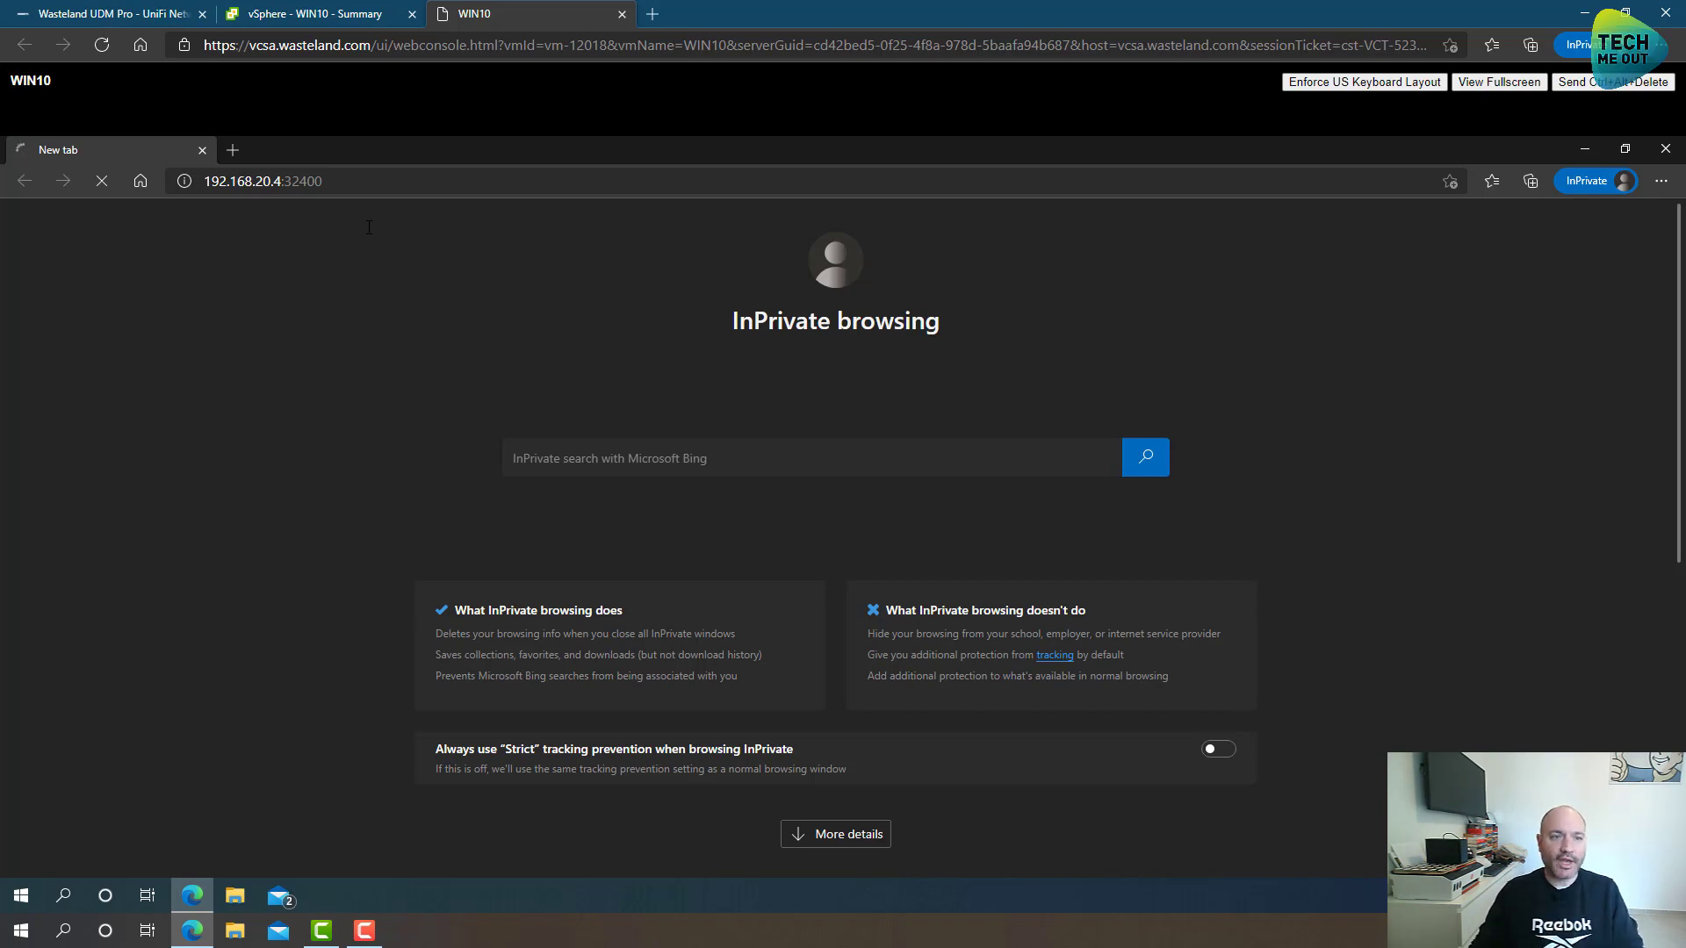
left_click(163, 14)
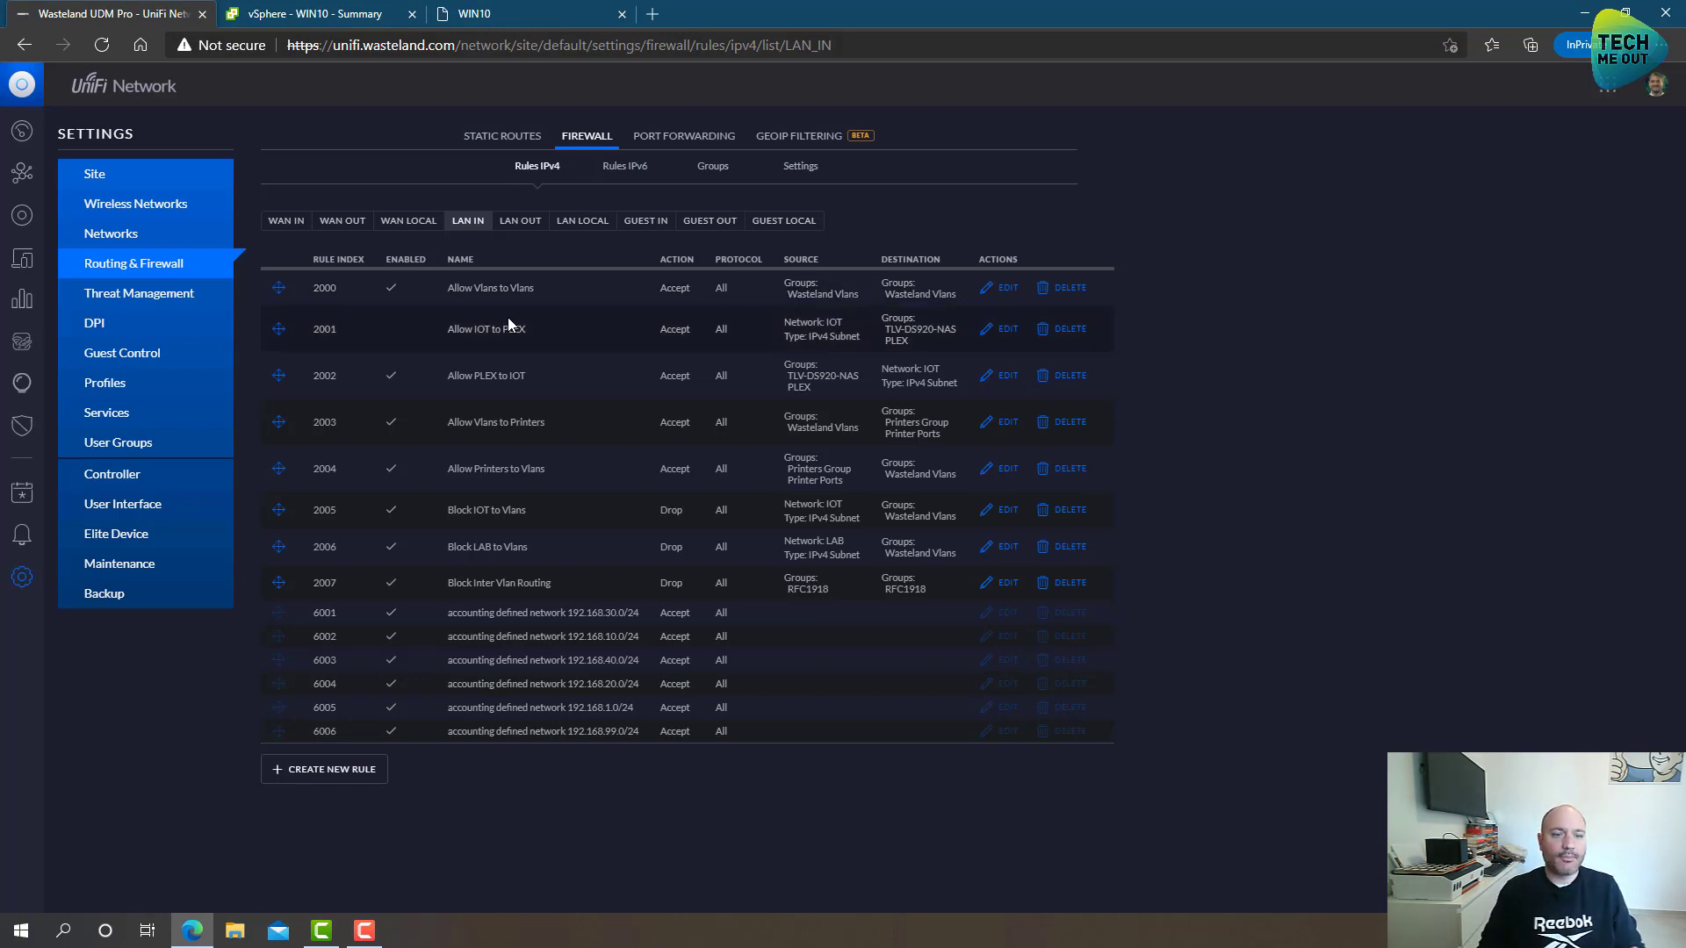
- Delete and confirm removal of rules 'Allow IOT to PLEX' and 'Allow PLEX to IOT'
left_click_drag(448, 330, 563, 334)
left_click_drag(447, 376, 539, 380)
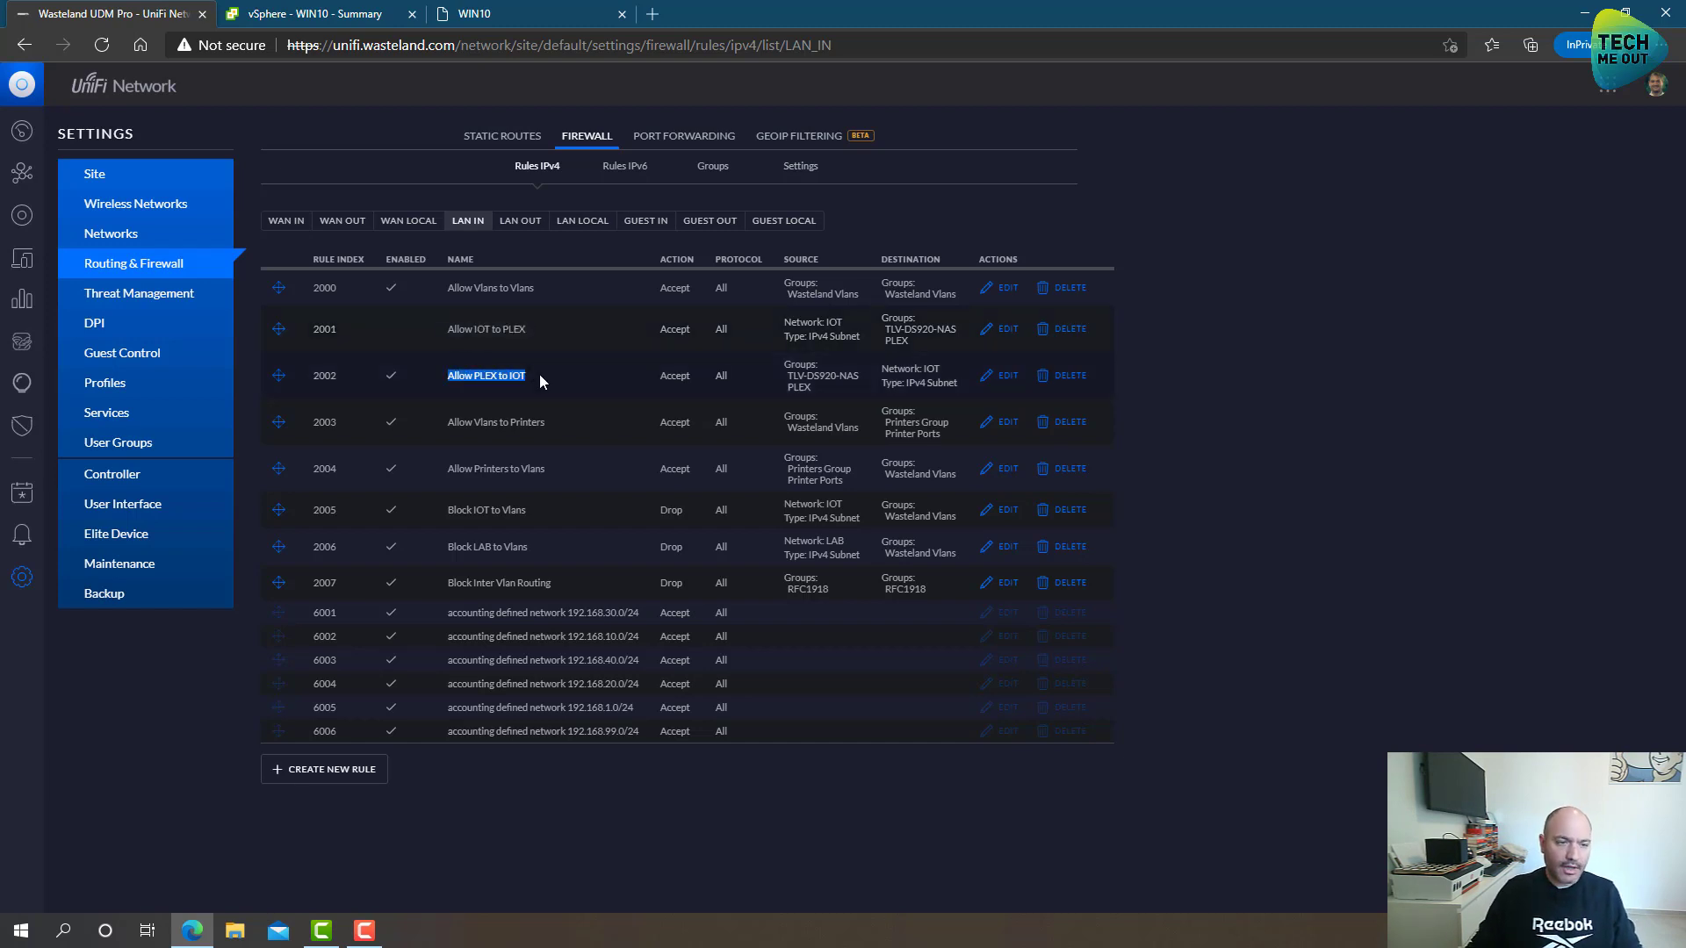
left_click(517, 376)
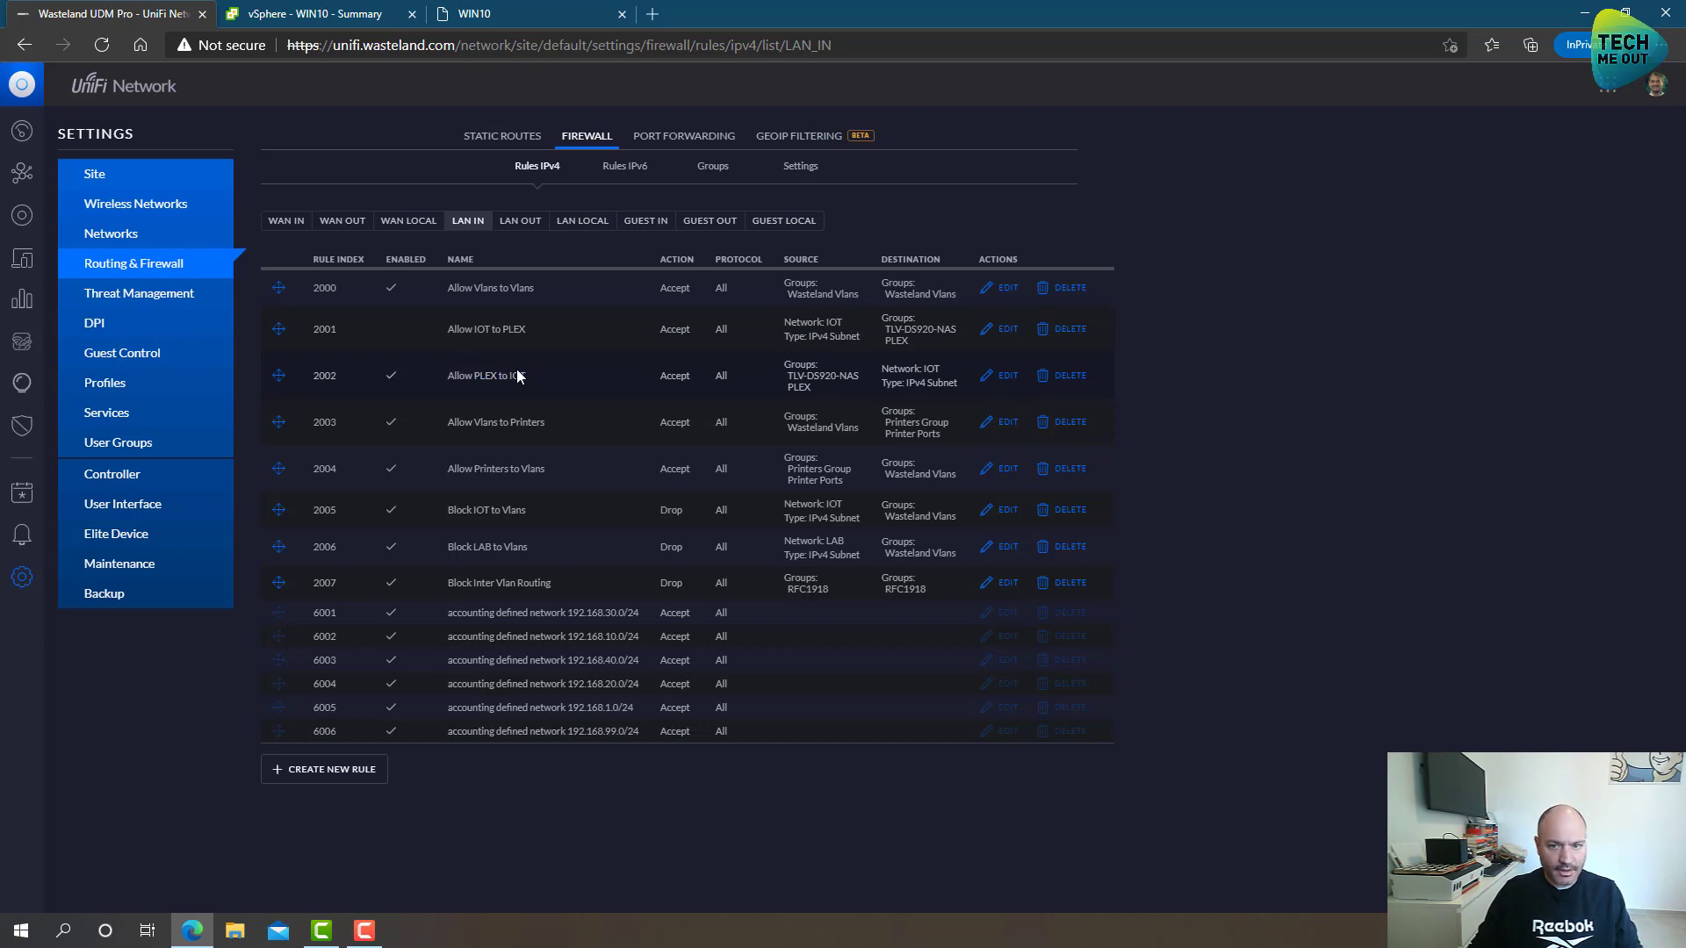
left_click(1070, 330)
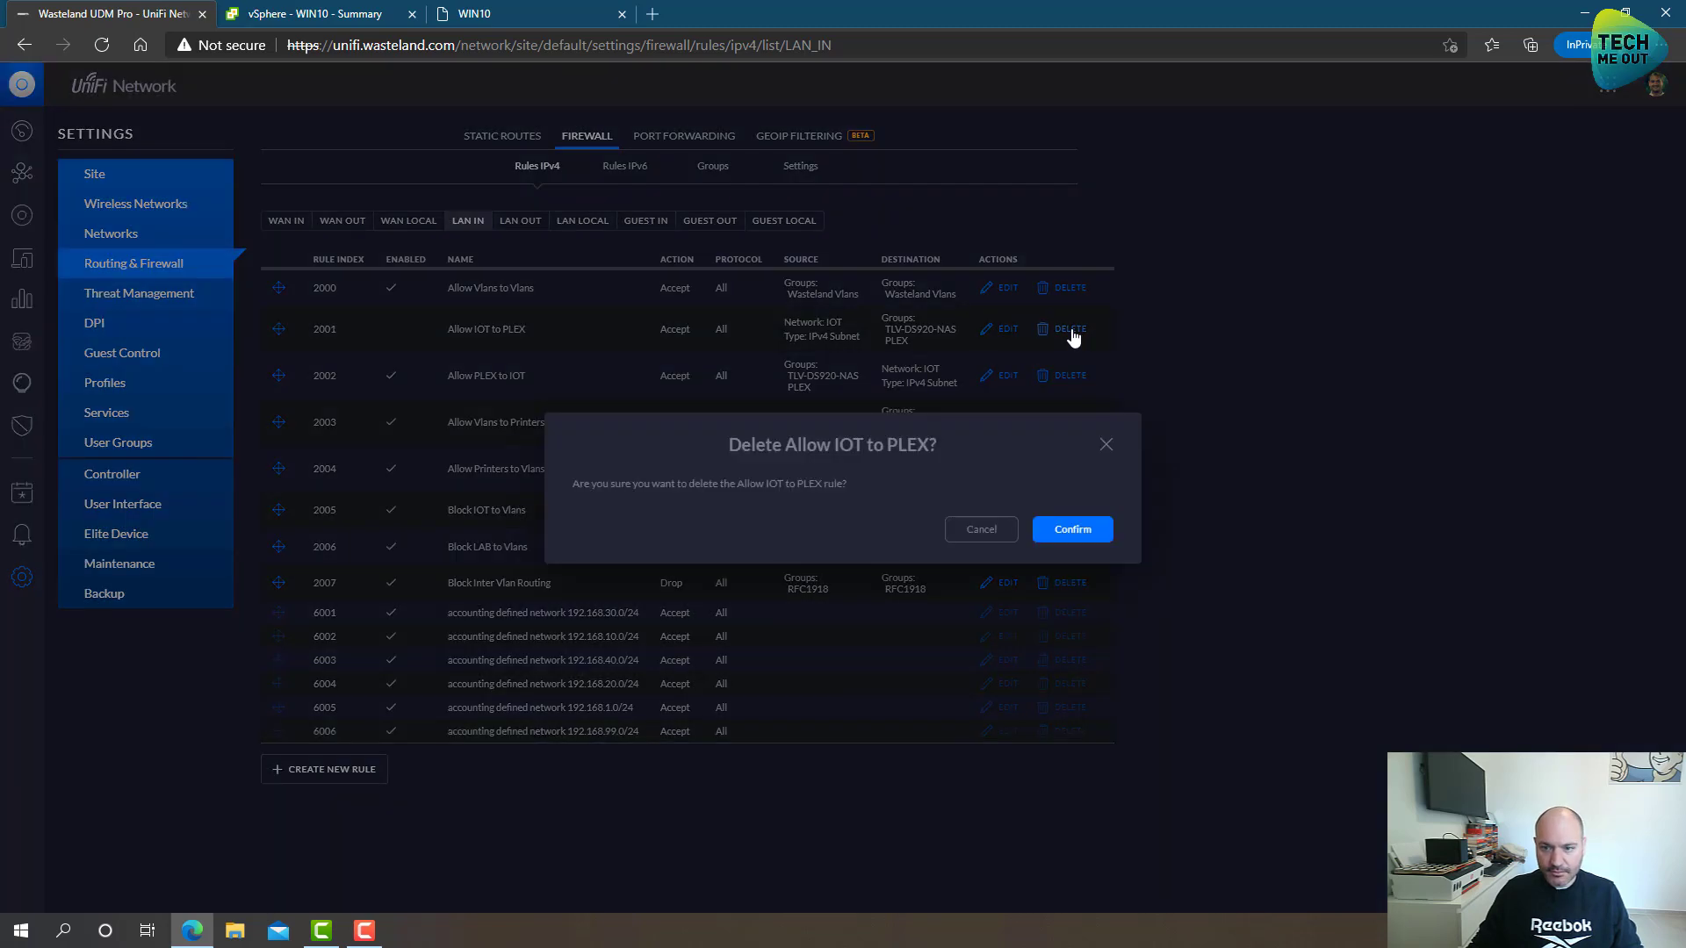
left_click(1089, 530)
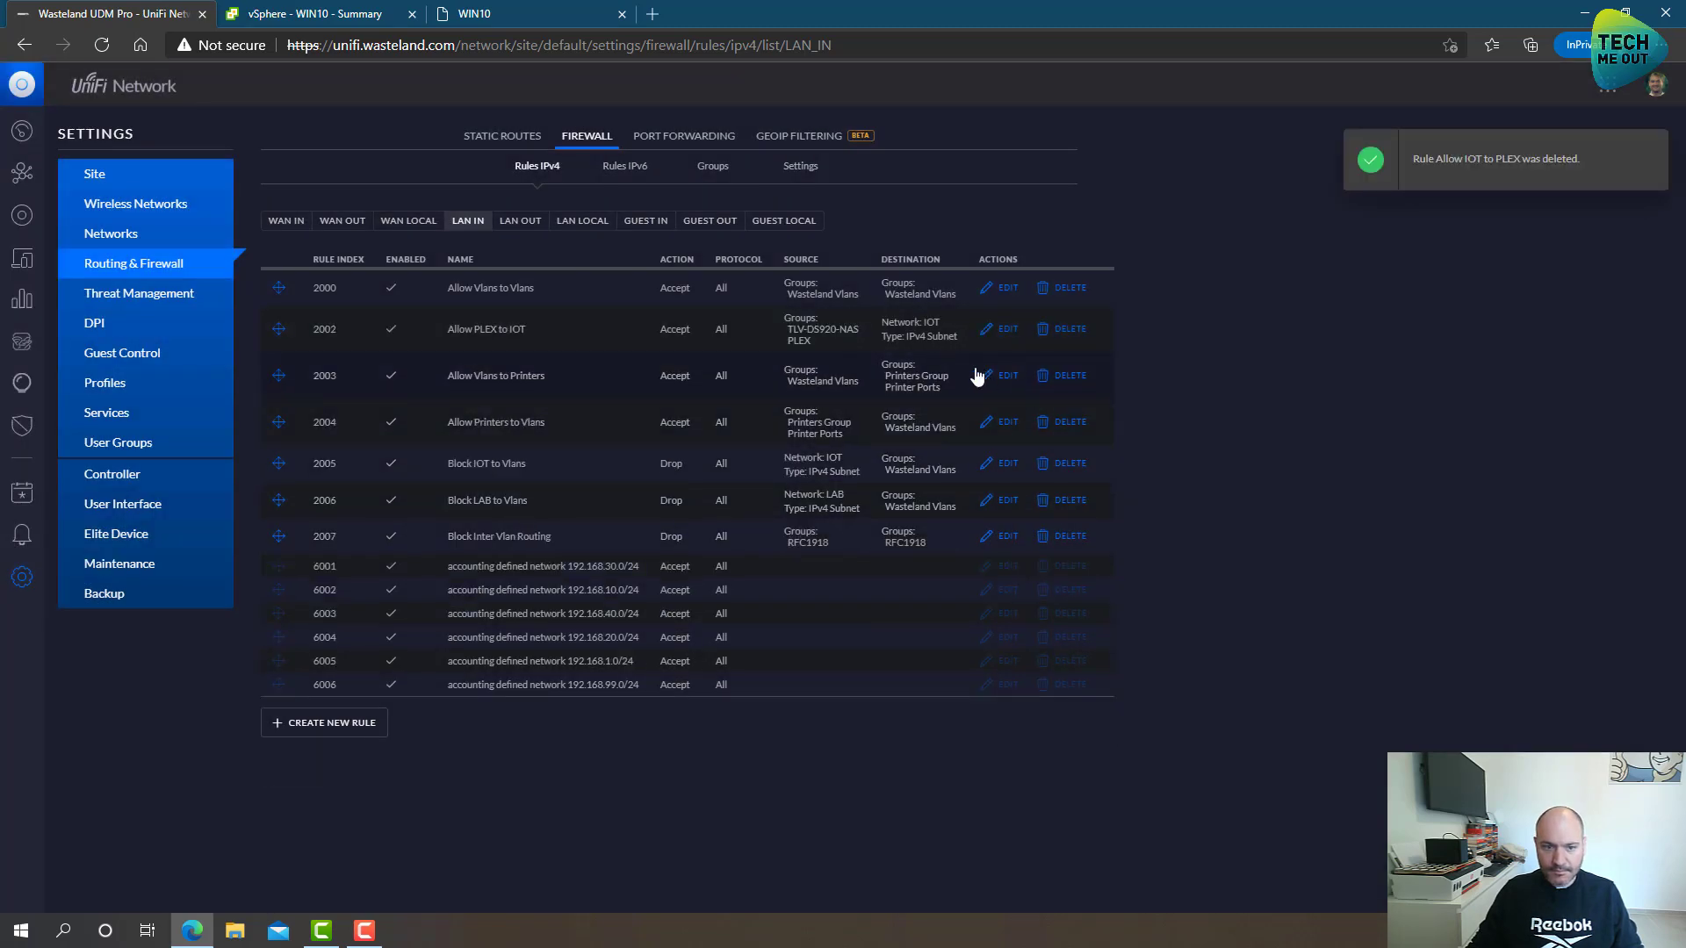
left_click(1075, 332)
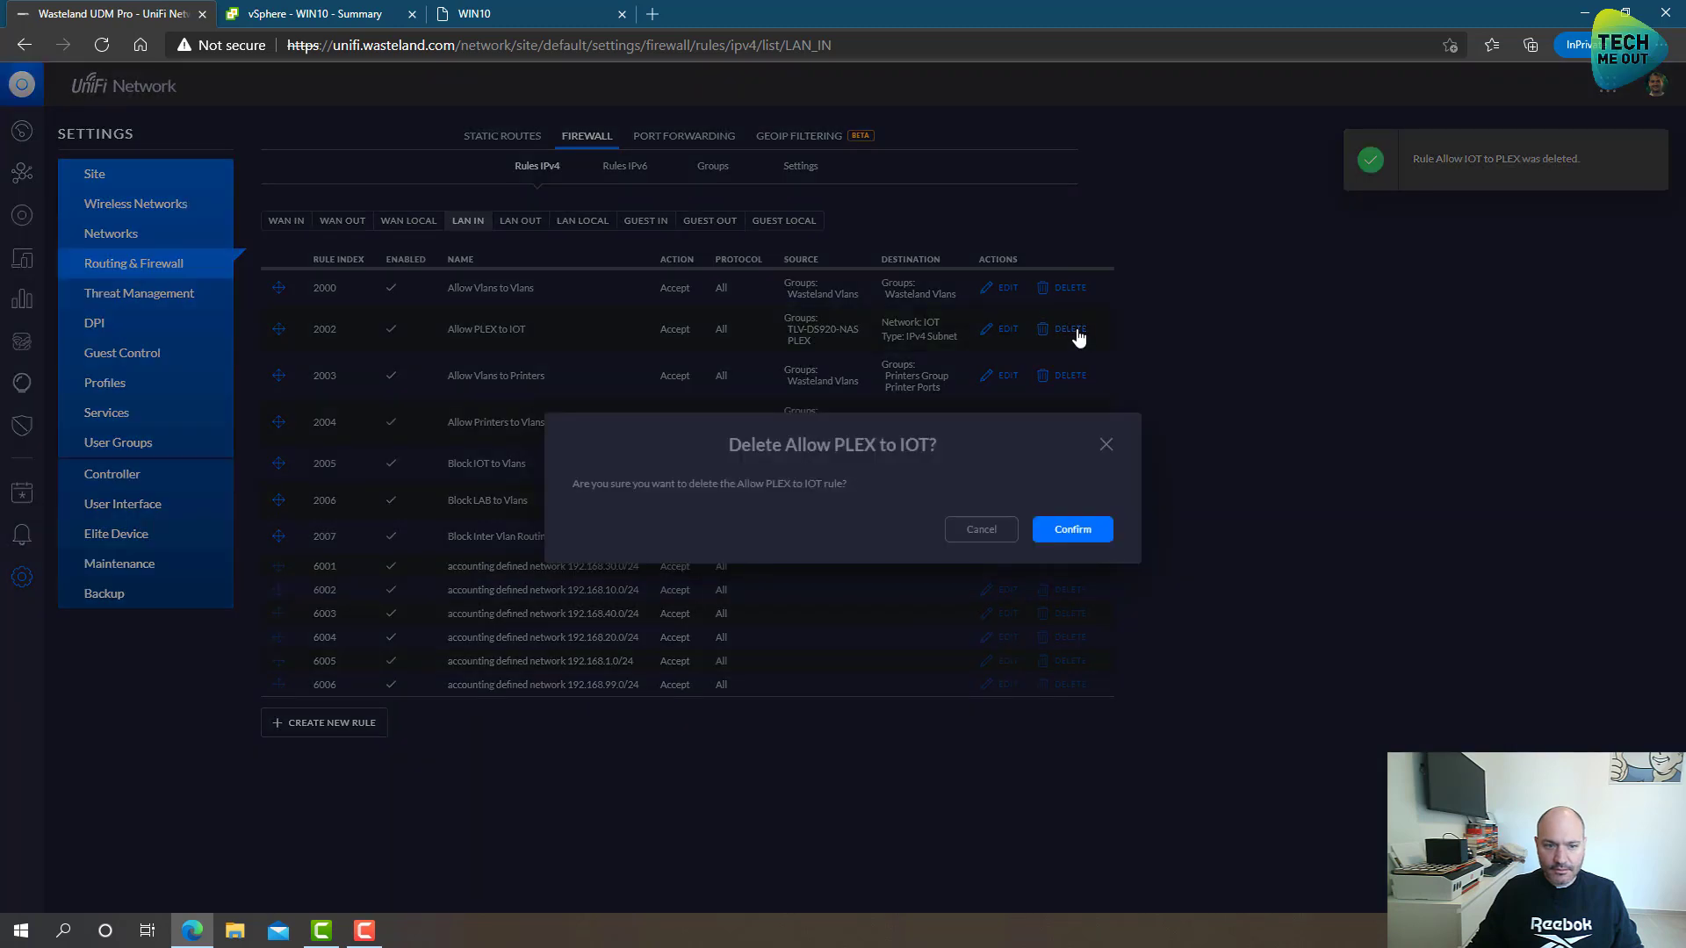
left_click(1070, 529)
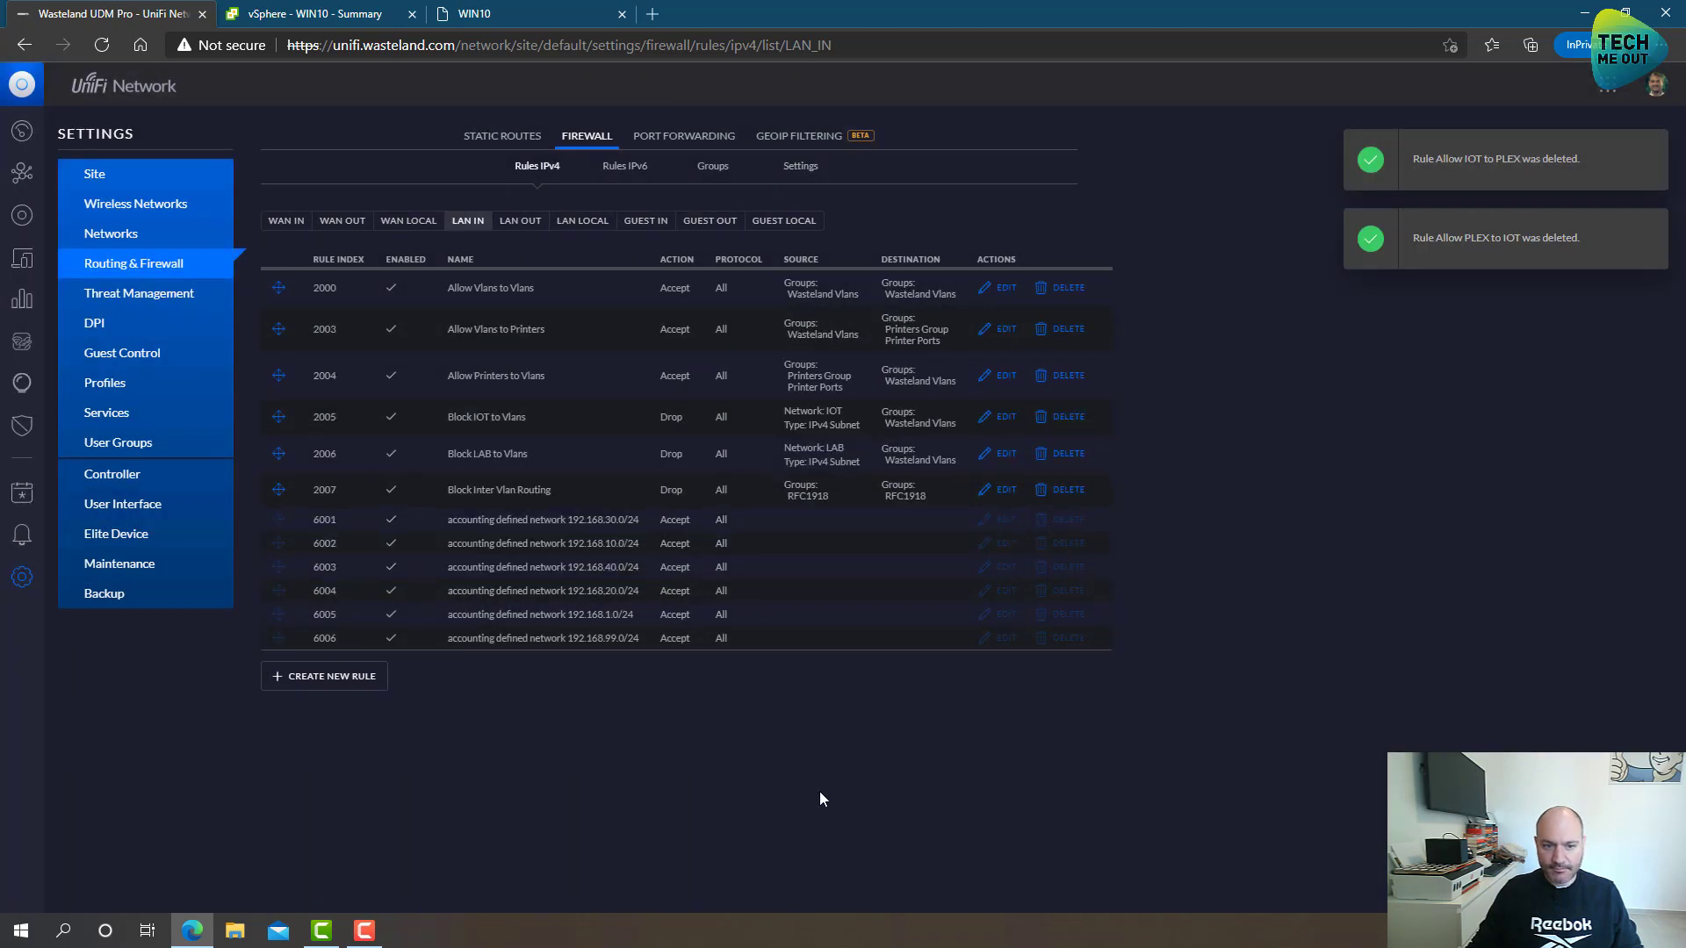
- Start a new LAN IN rule 'Allow IOT to PLEX' with Accept action and IOT source network
left_click(334, 685)
type("A")
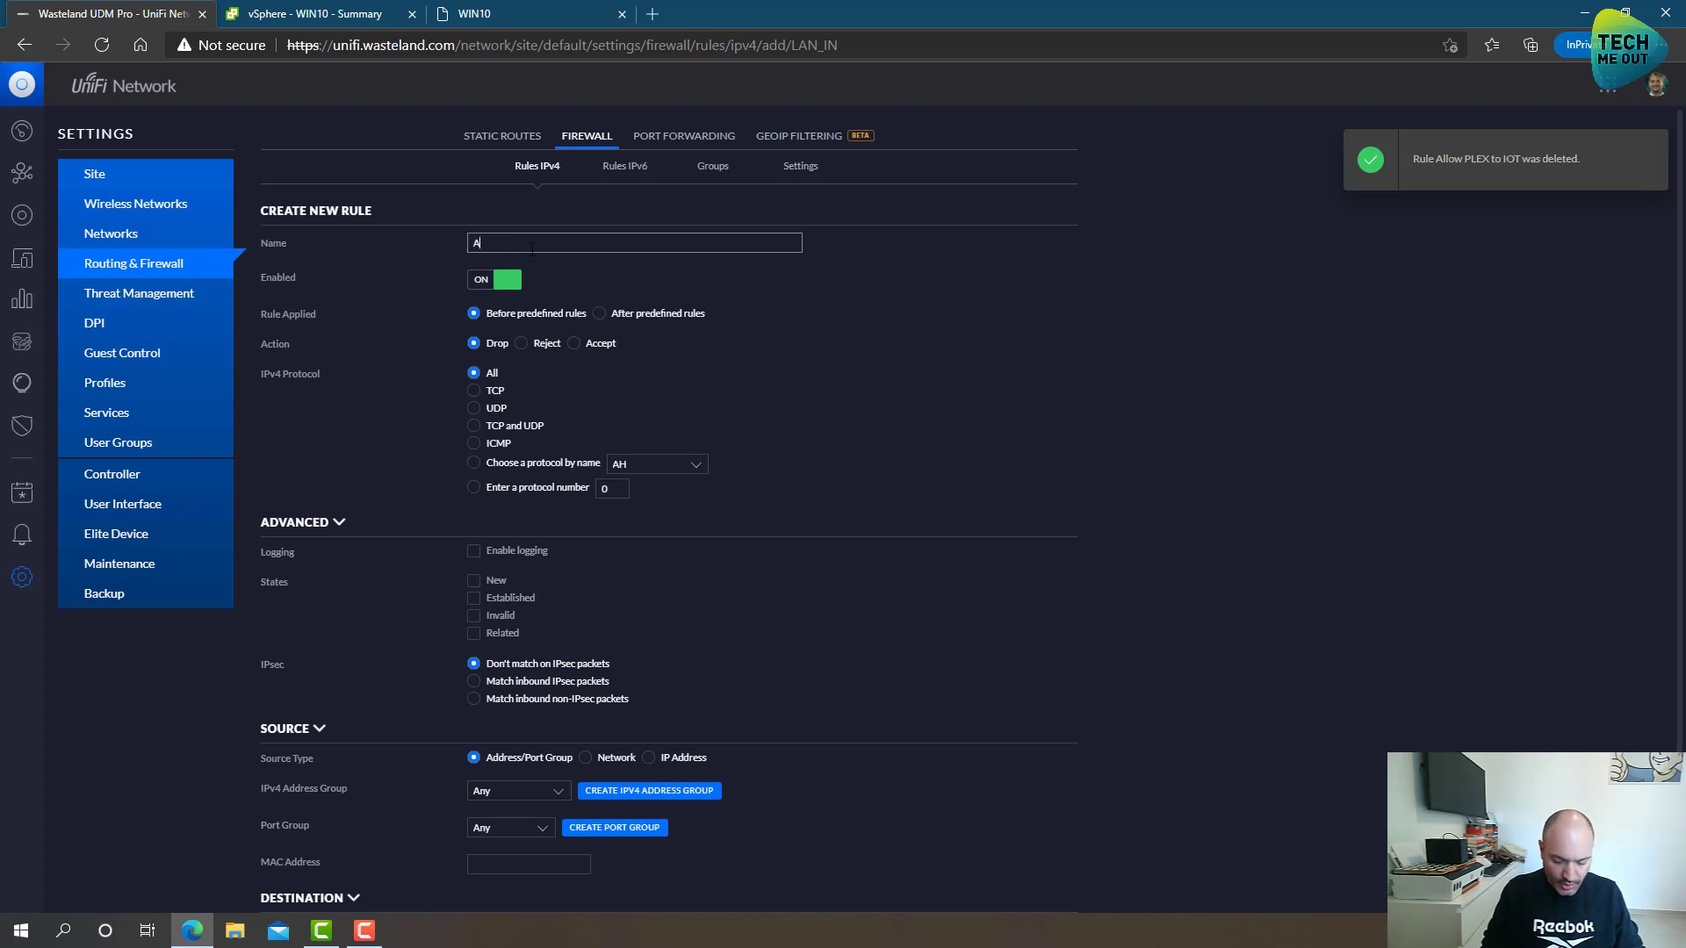
type("llow IOT")
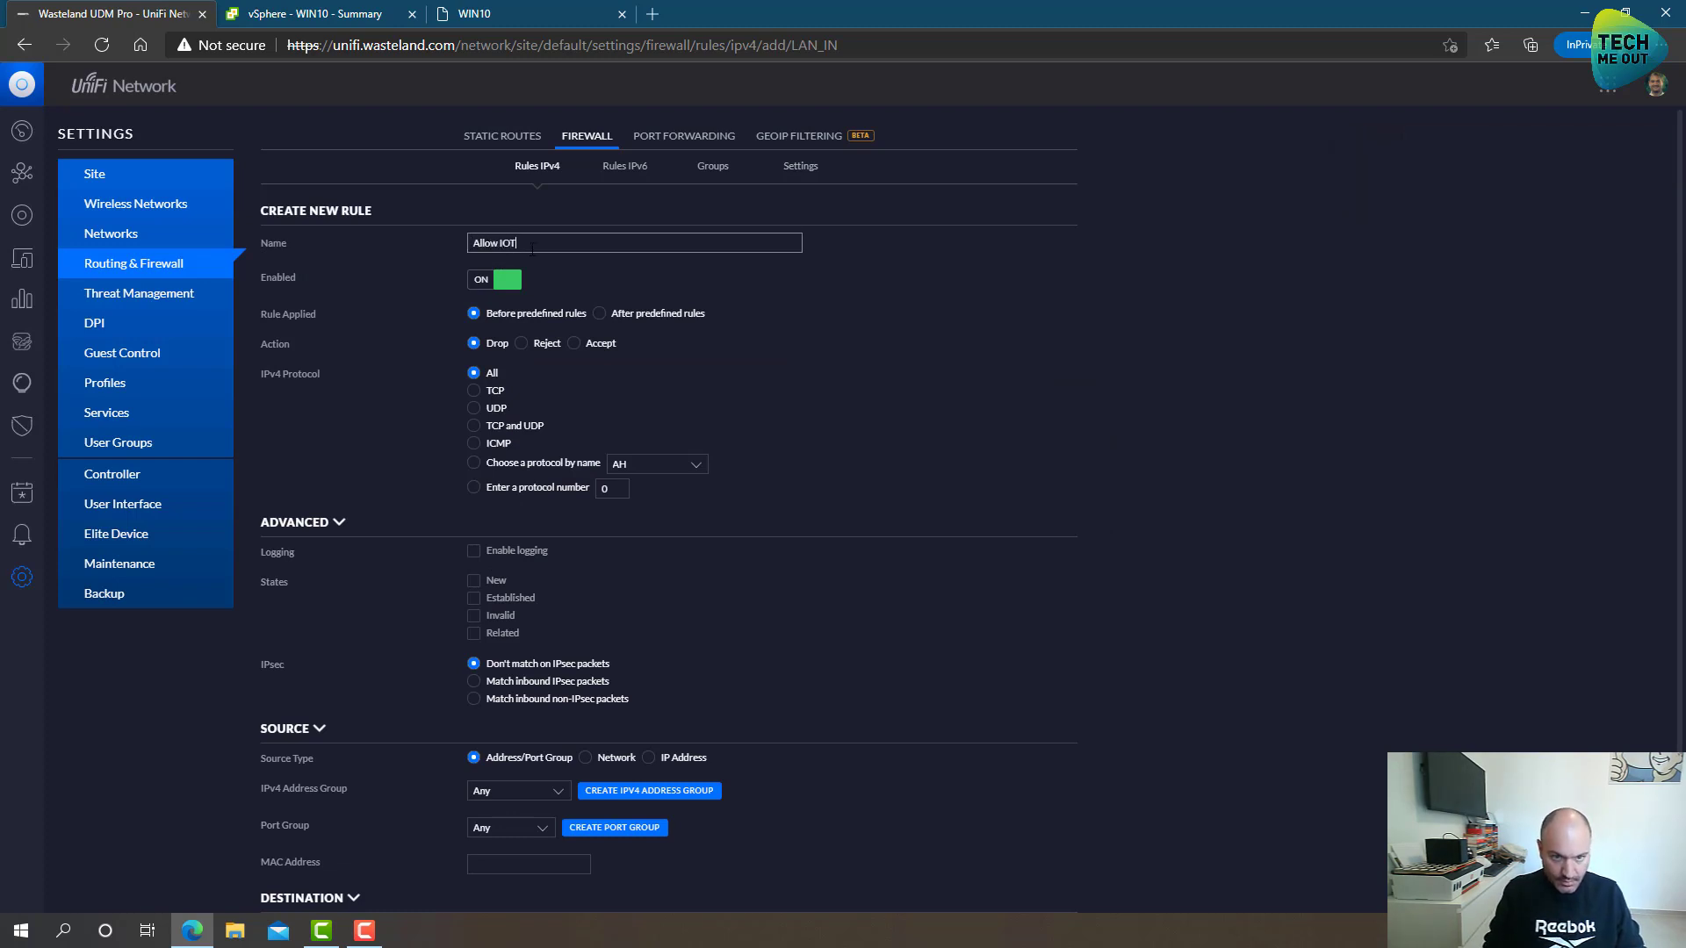
type(" to P")
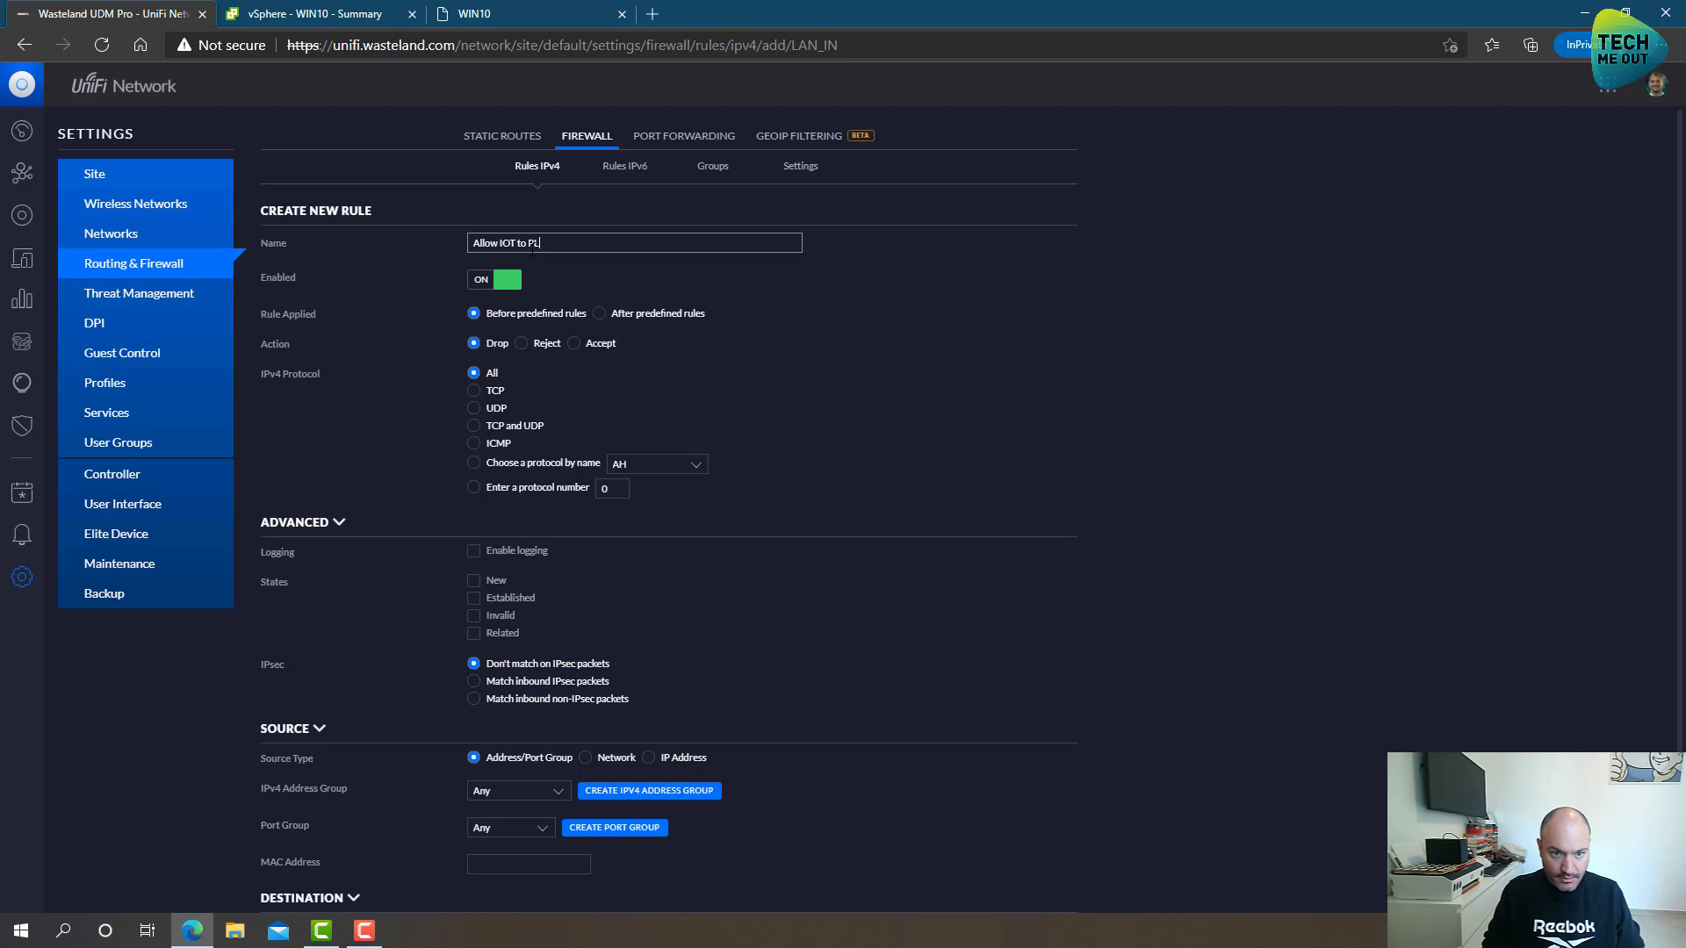
type("LEX")
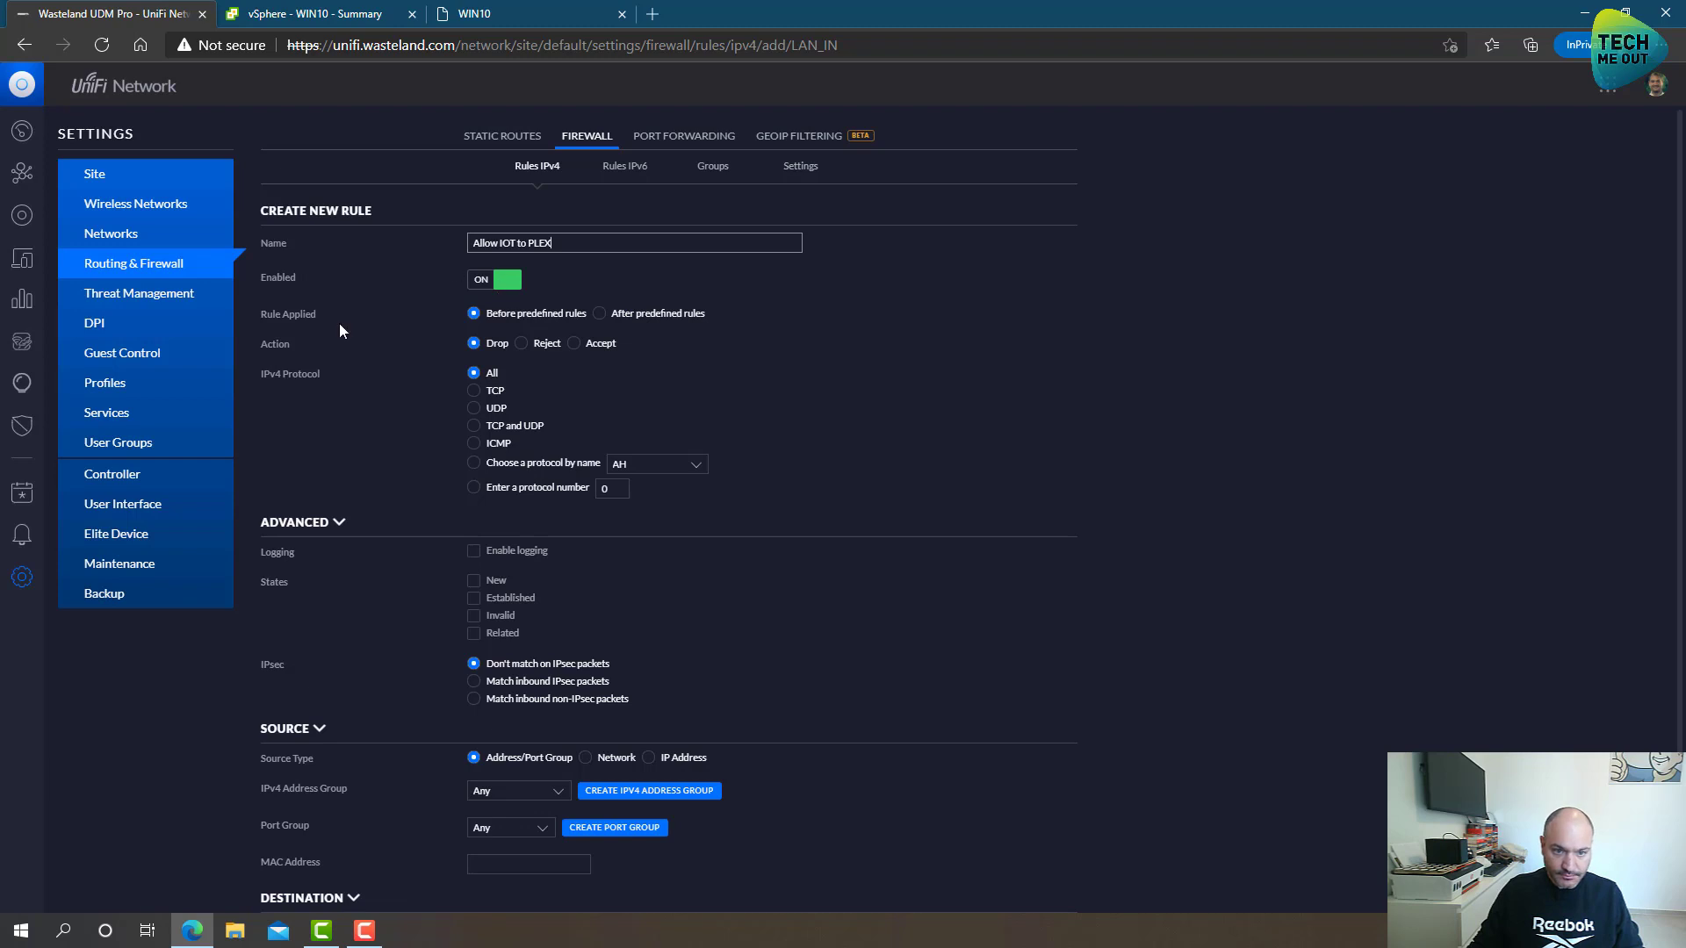
left_click(575, 345)
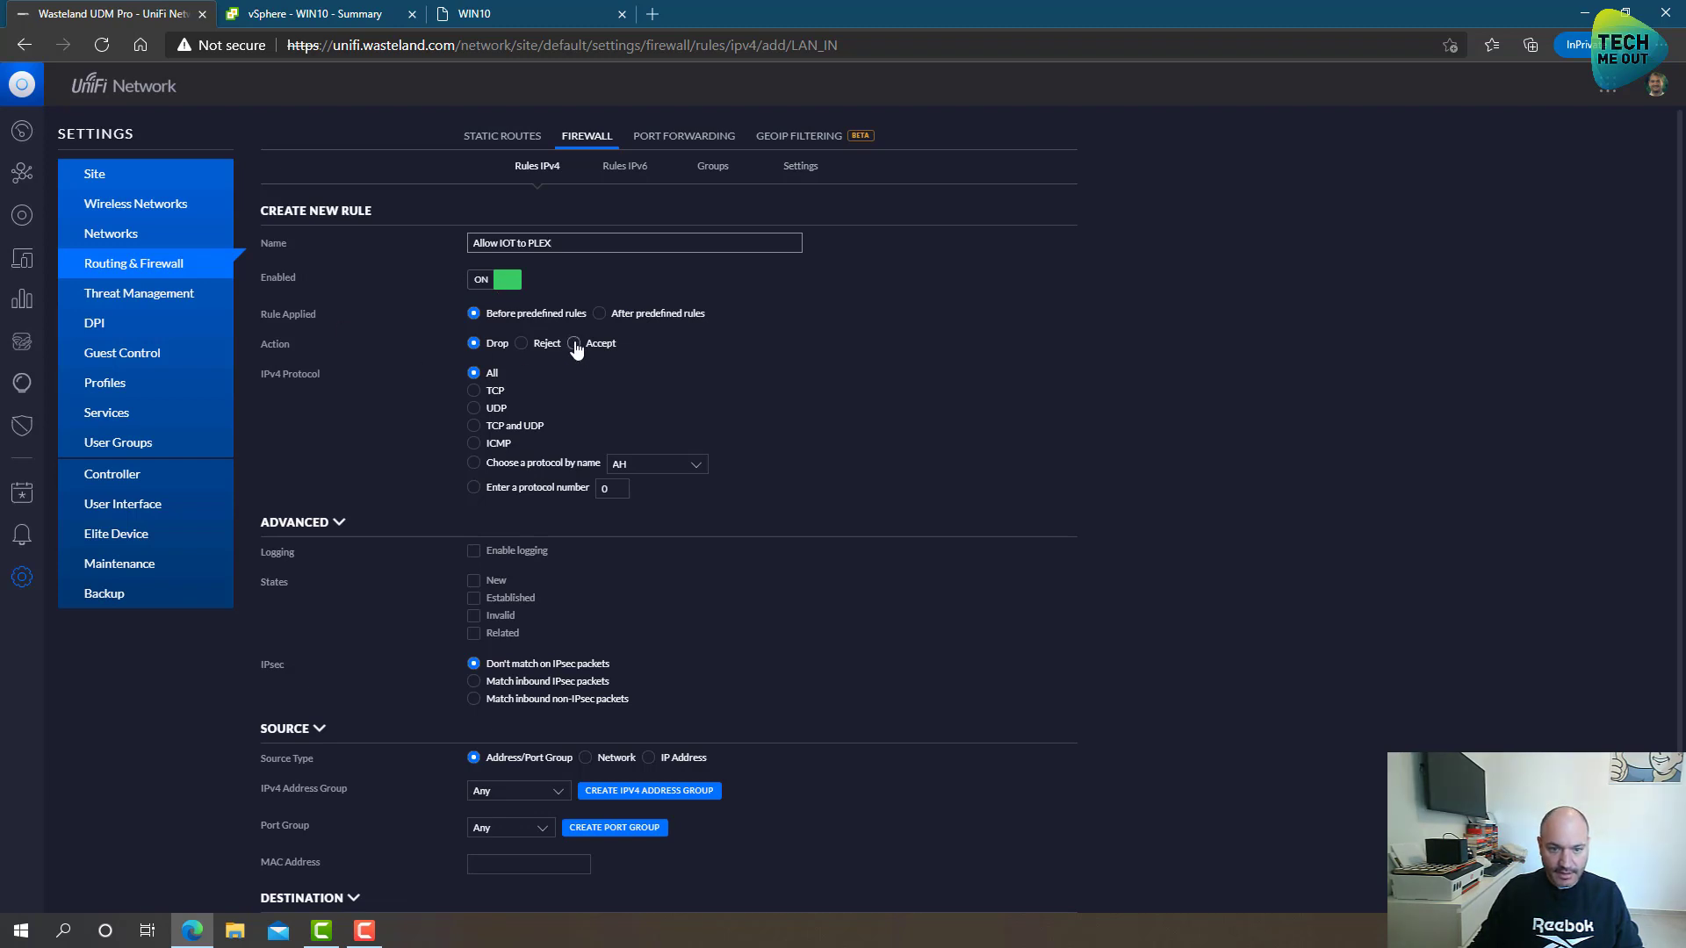
scroll(603, 357, "down", 2)
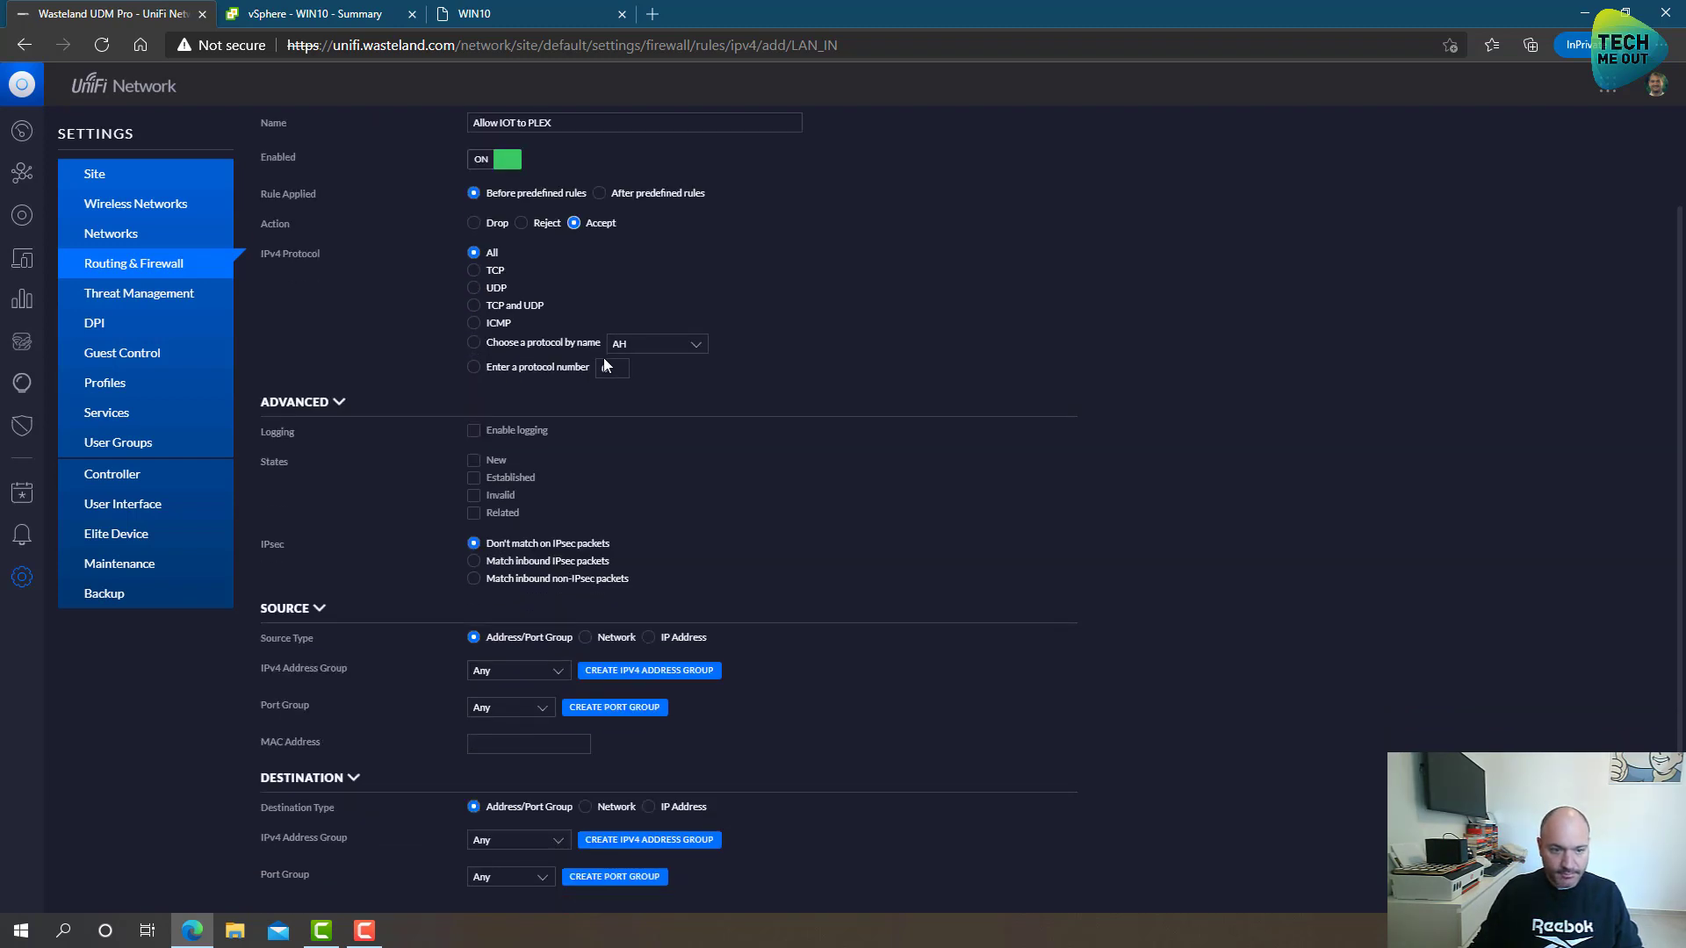
scroll(423, 497, "up", 2)
scroll(421, 492, "down", 3)
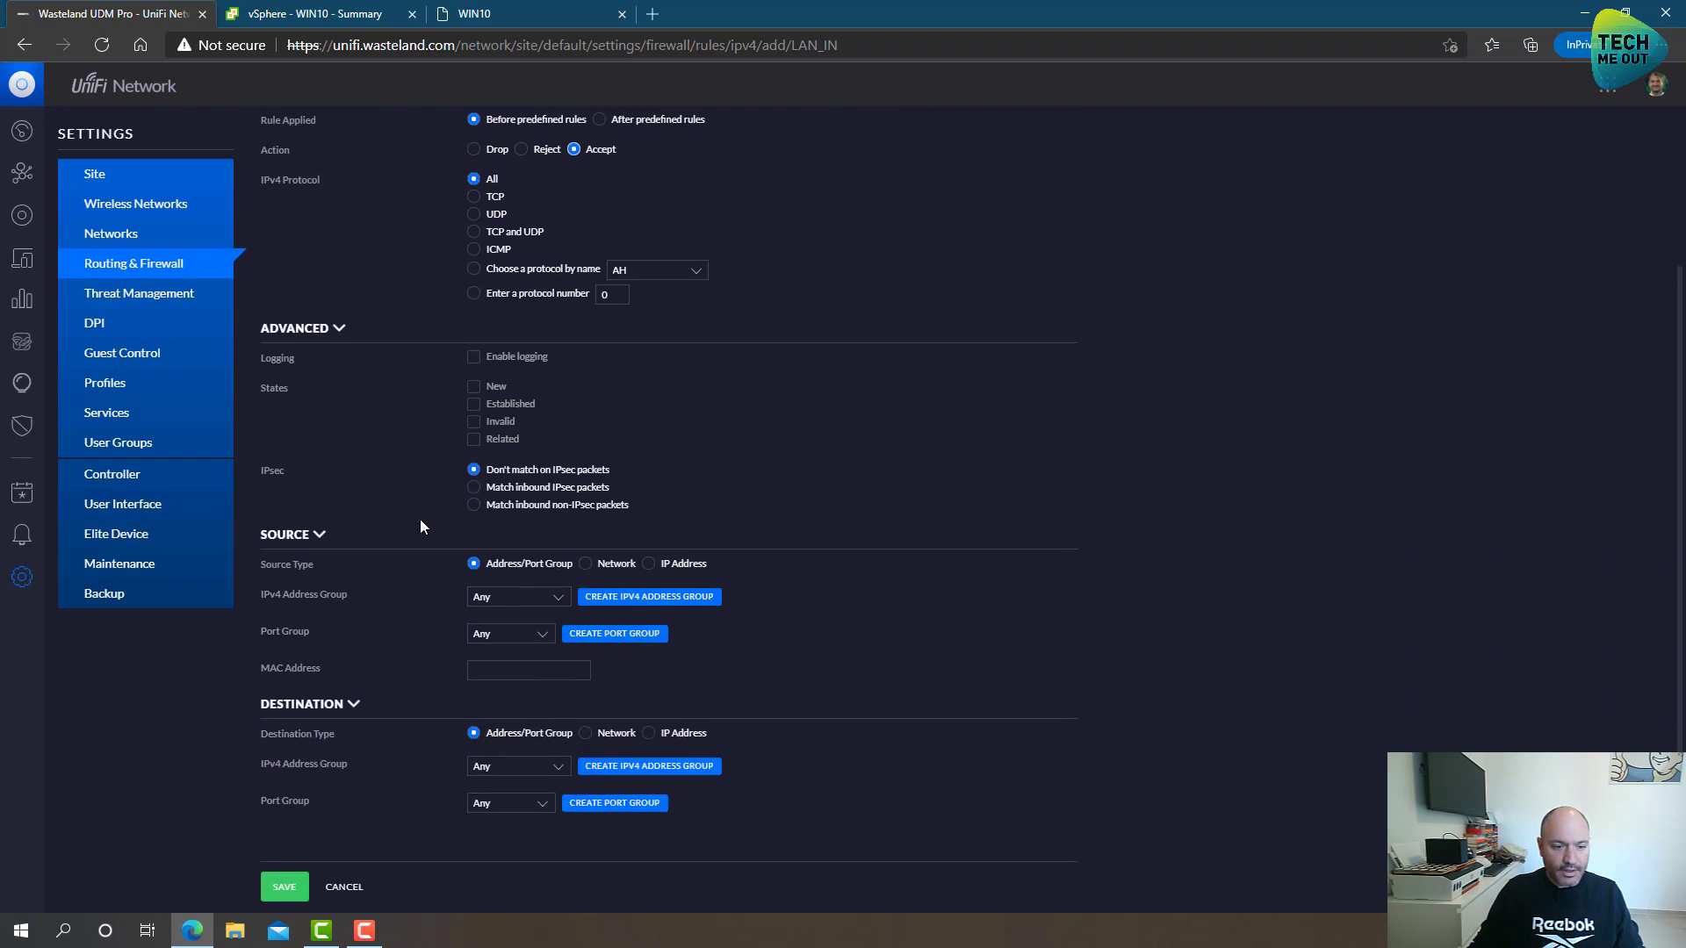
left_click(514, 597)
left_click(576, 580)
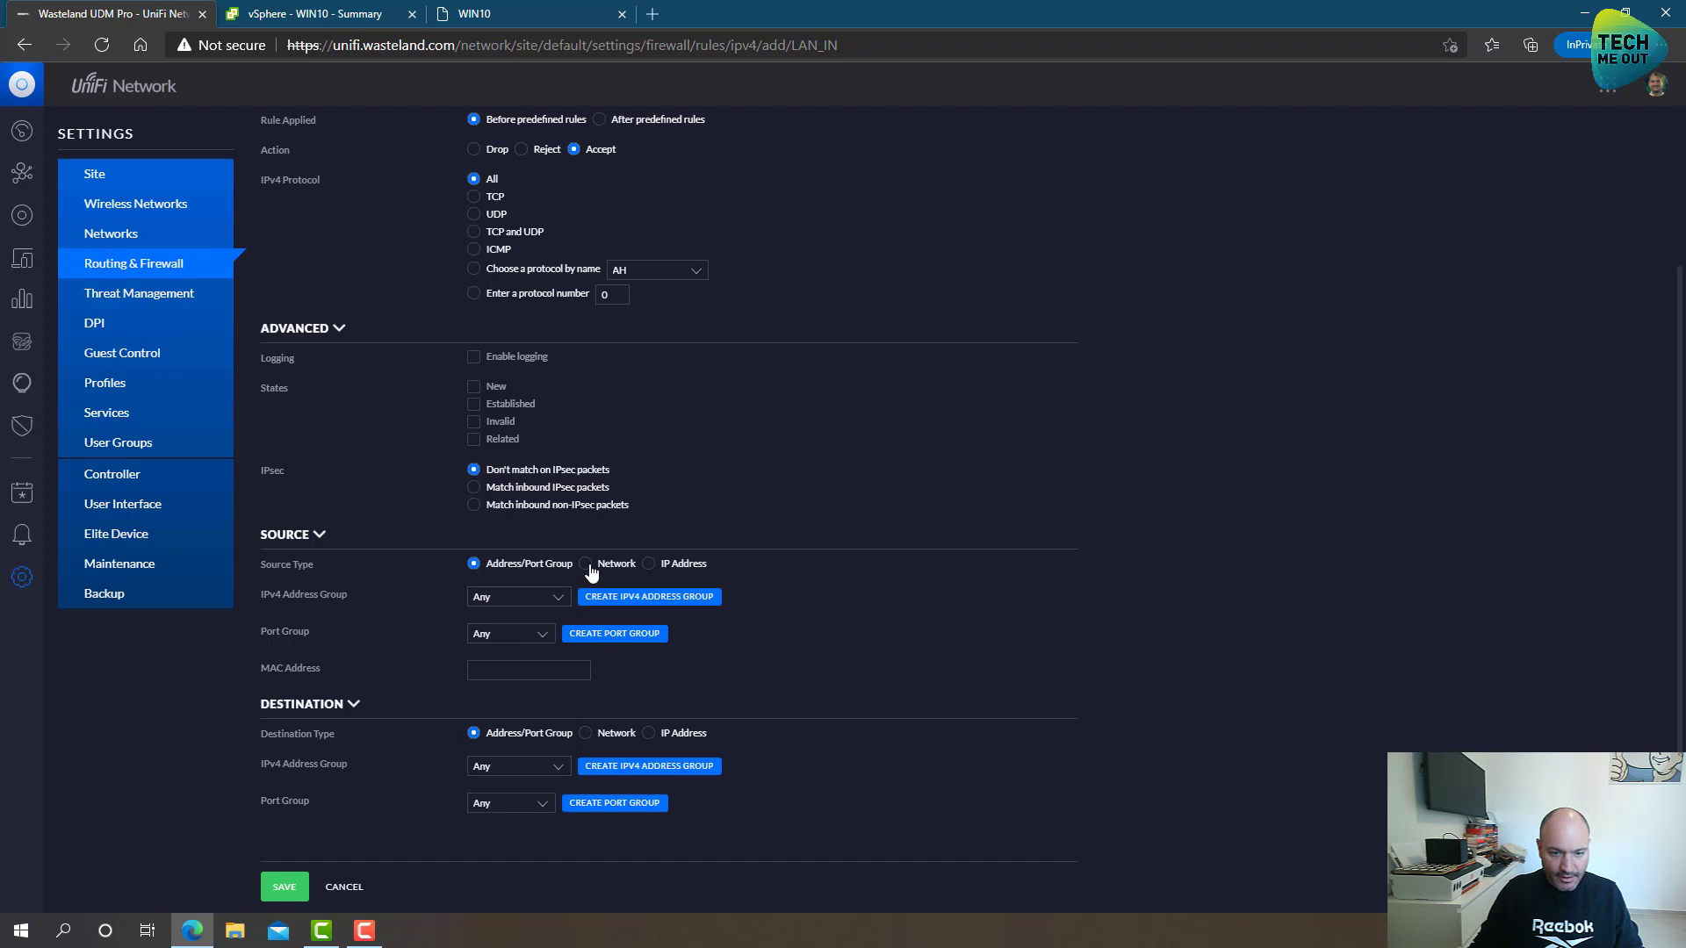
left_click(586, 565)
left_click(521, 628)
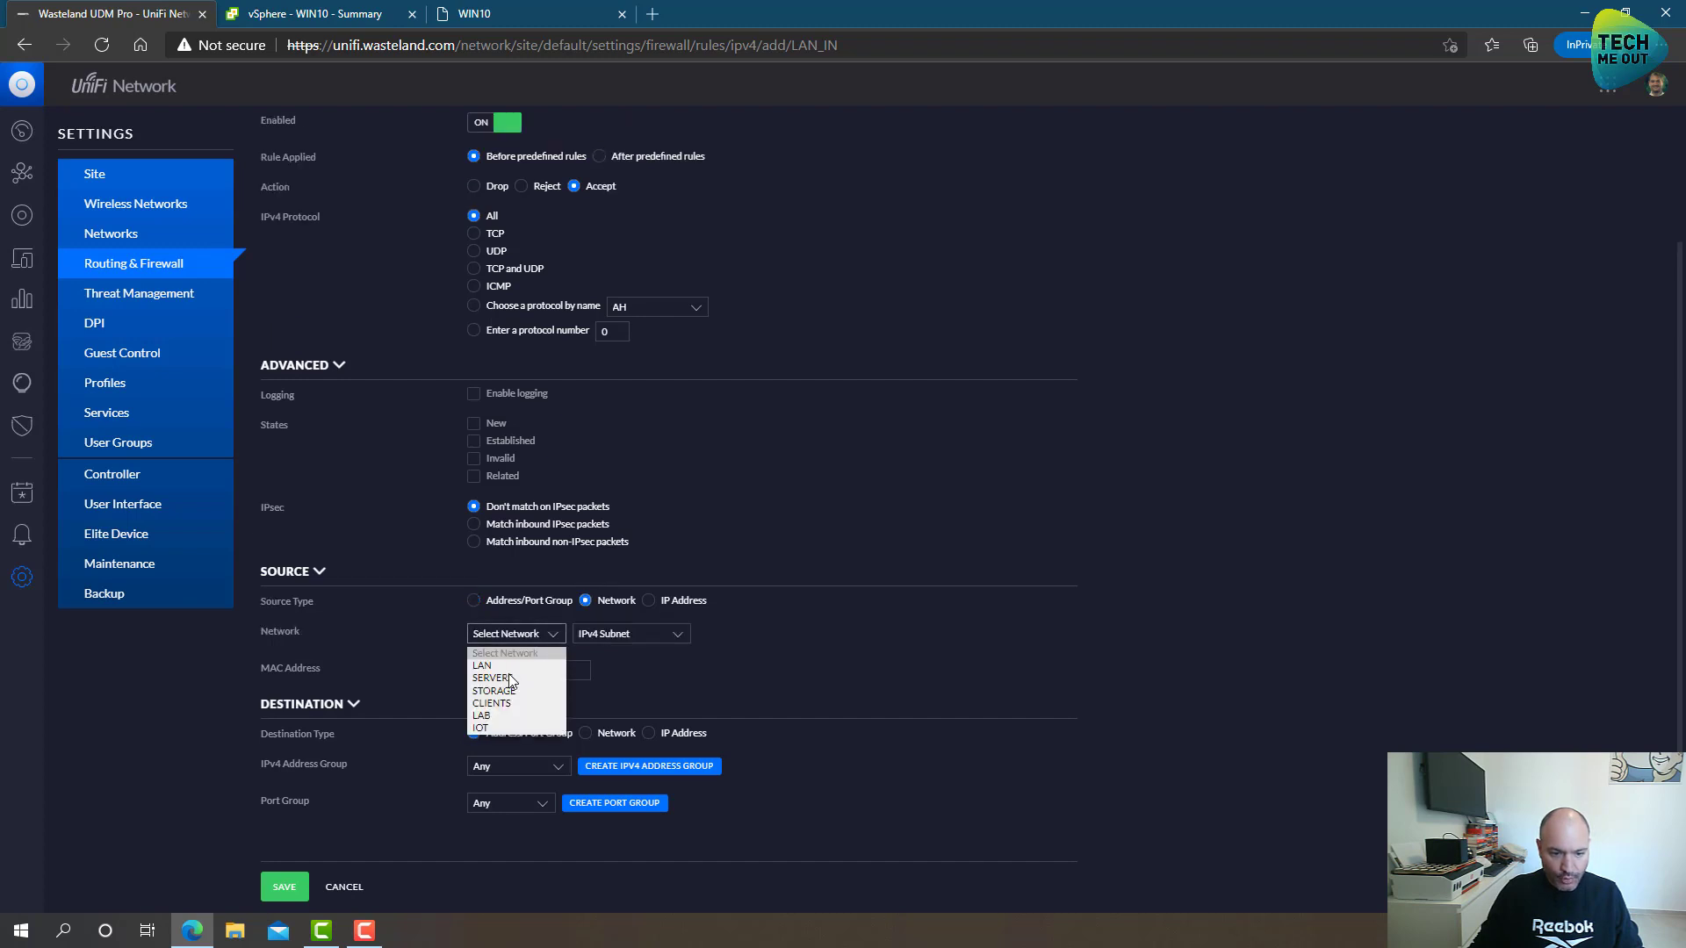
left_click(501, 724)
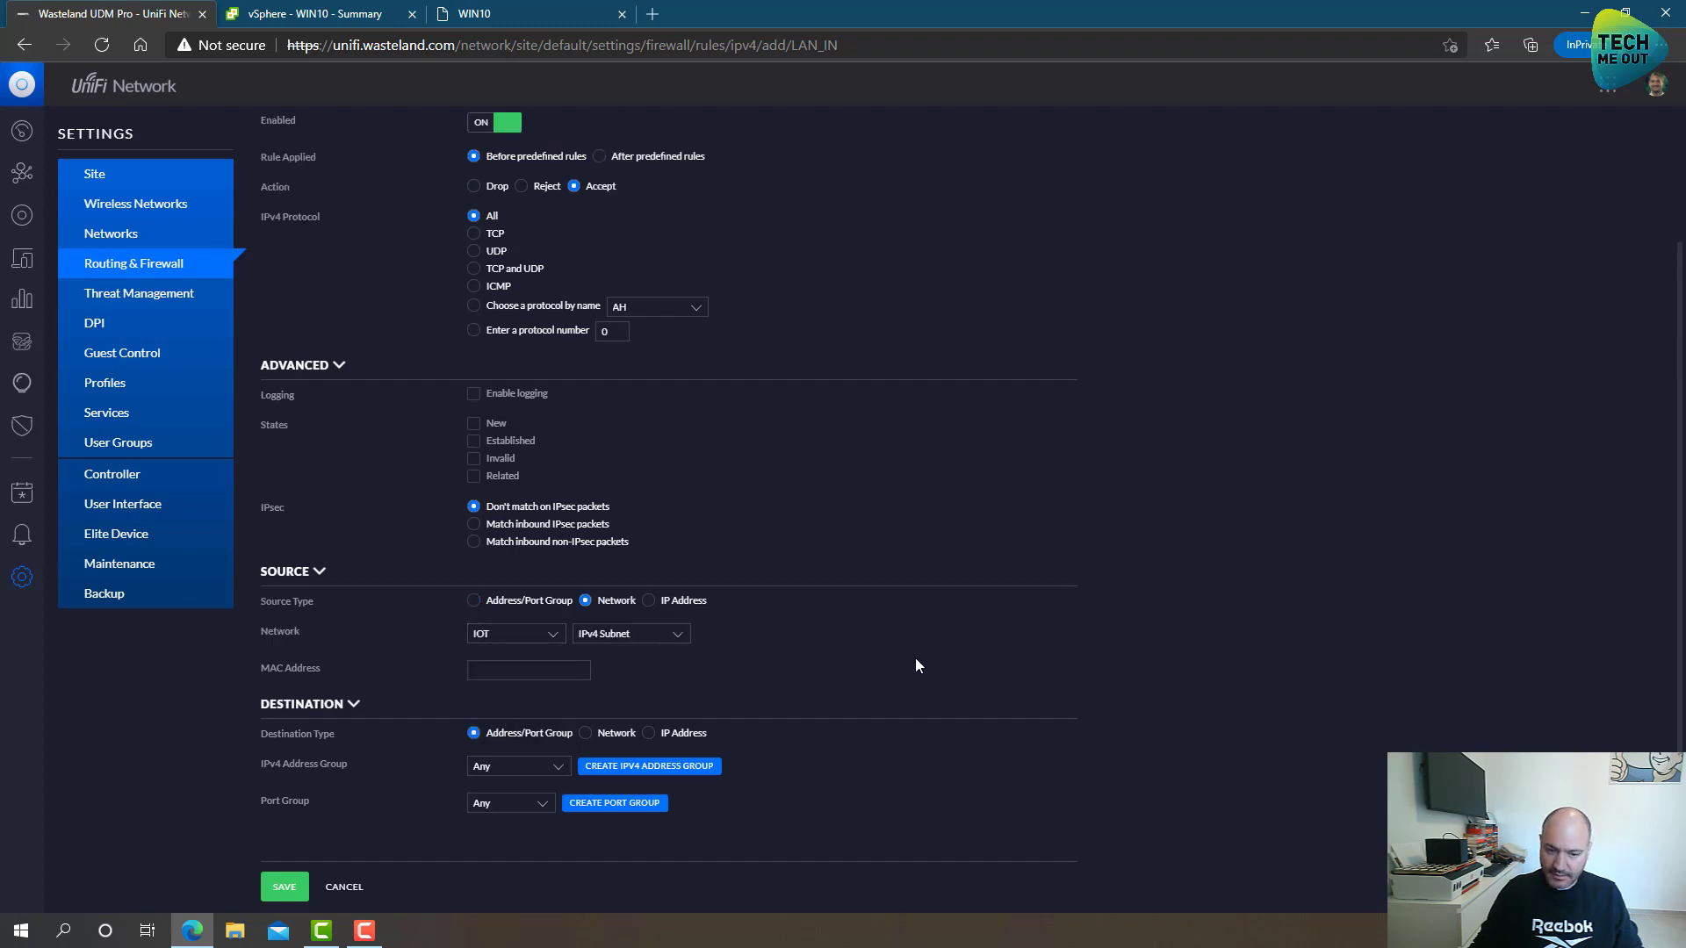
- Set destination TLV-DS920-NAS with PLEX port group, save, and drag the rule to position 2001
left_click(512, 767)
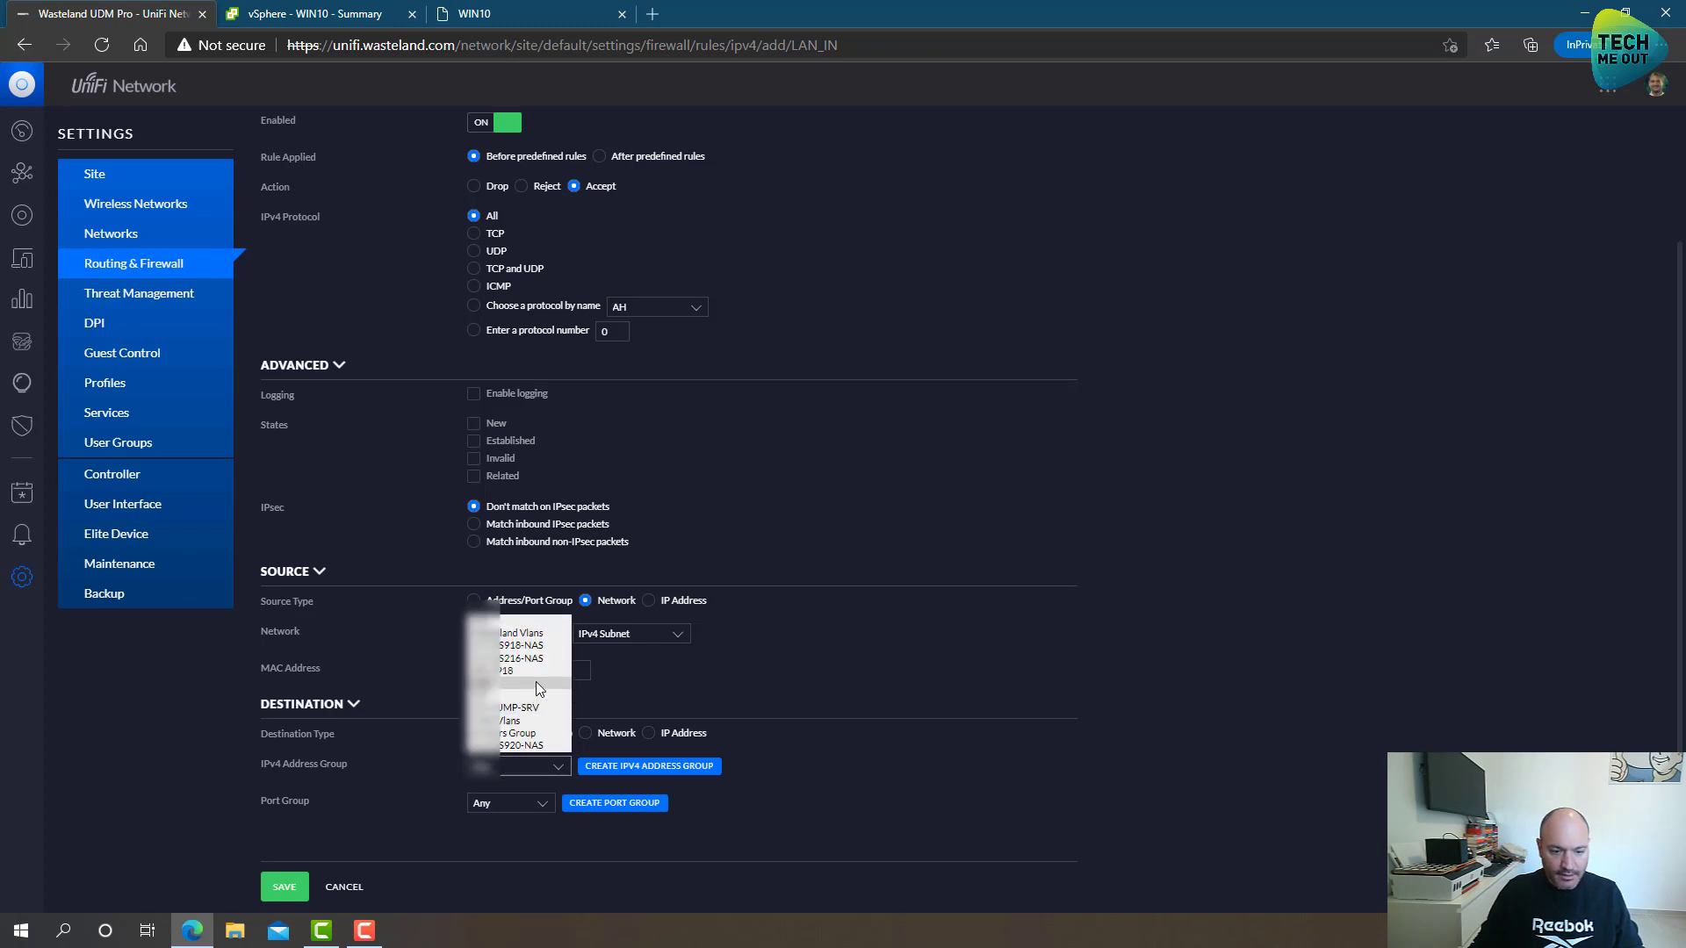
left_click(516, 746)
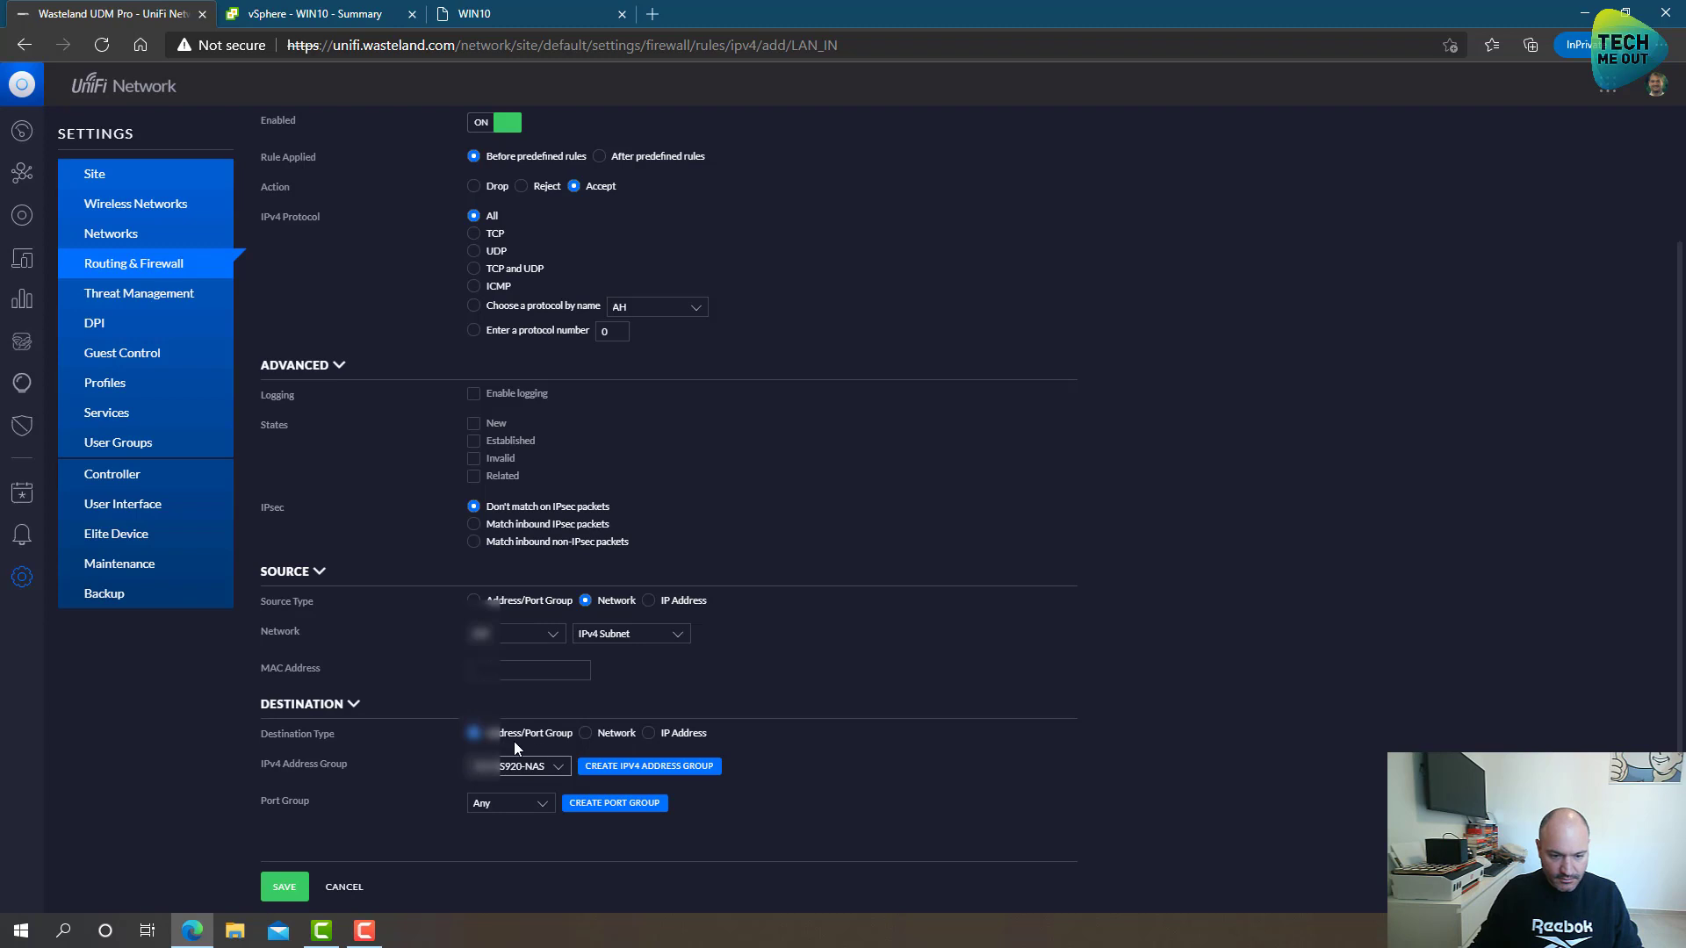
left_click(500, 805)
left_click(502, 835)
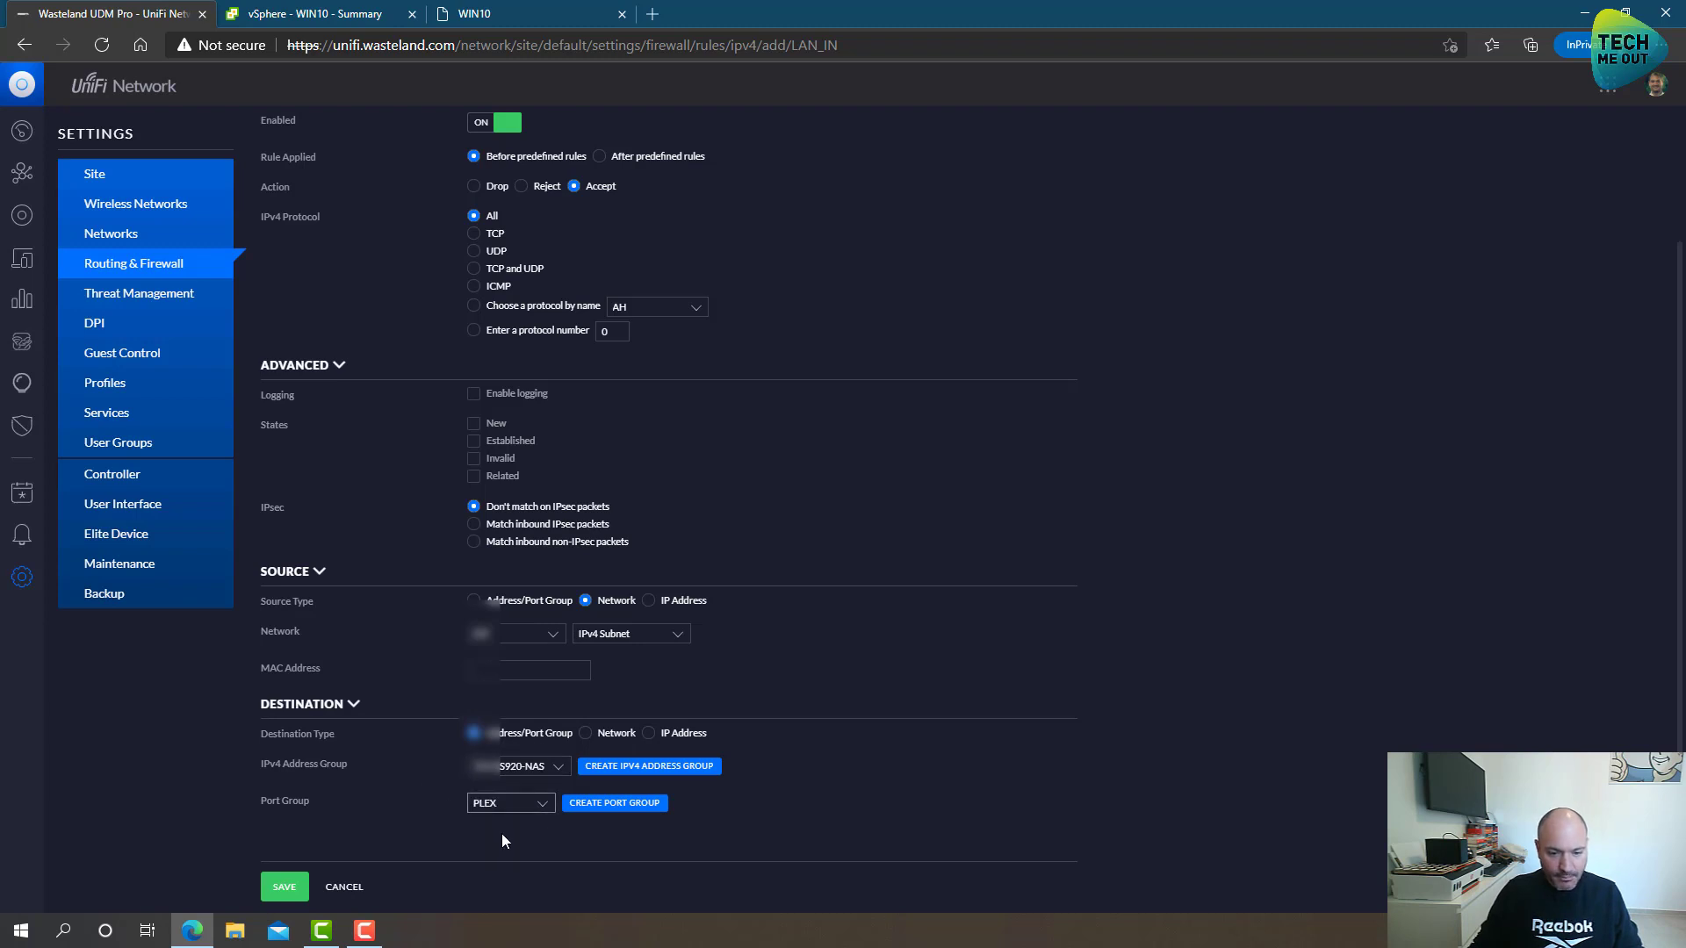
left_click(287, 887)
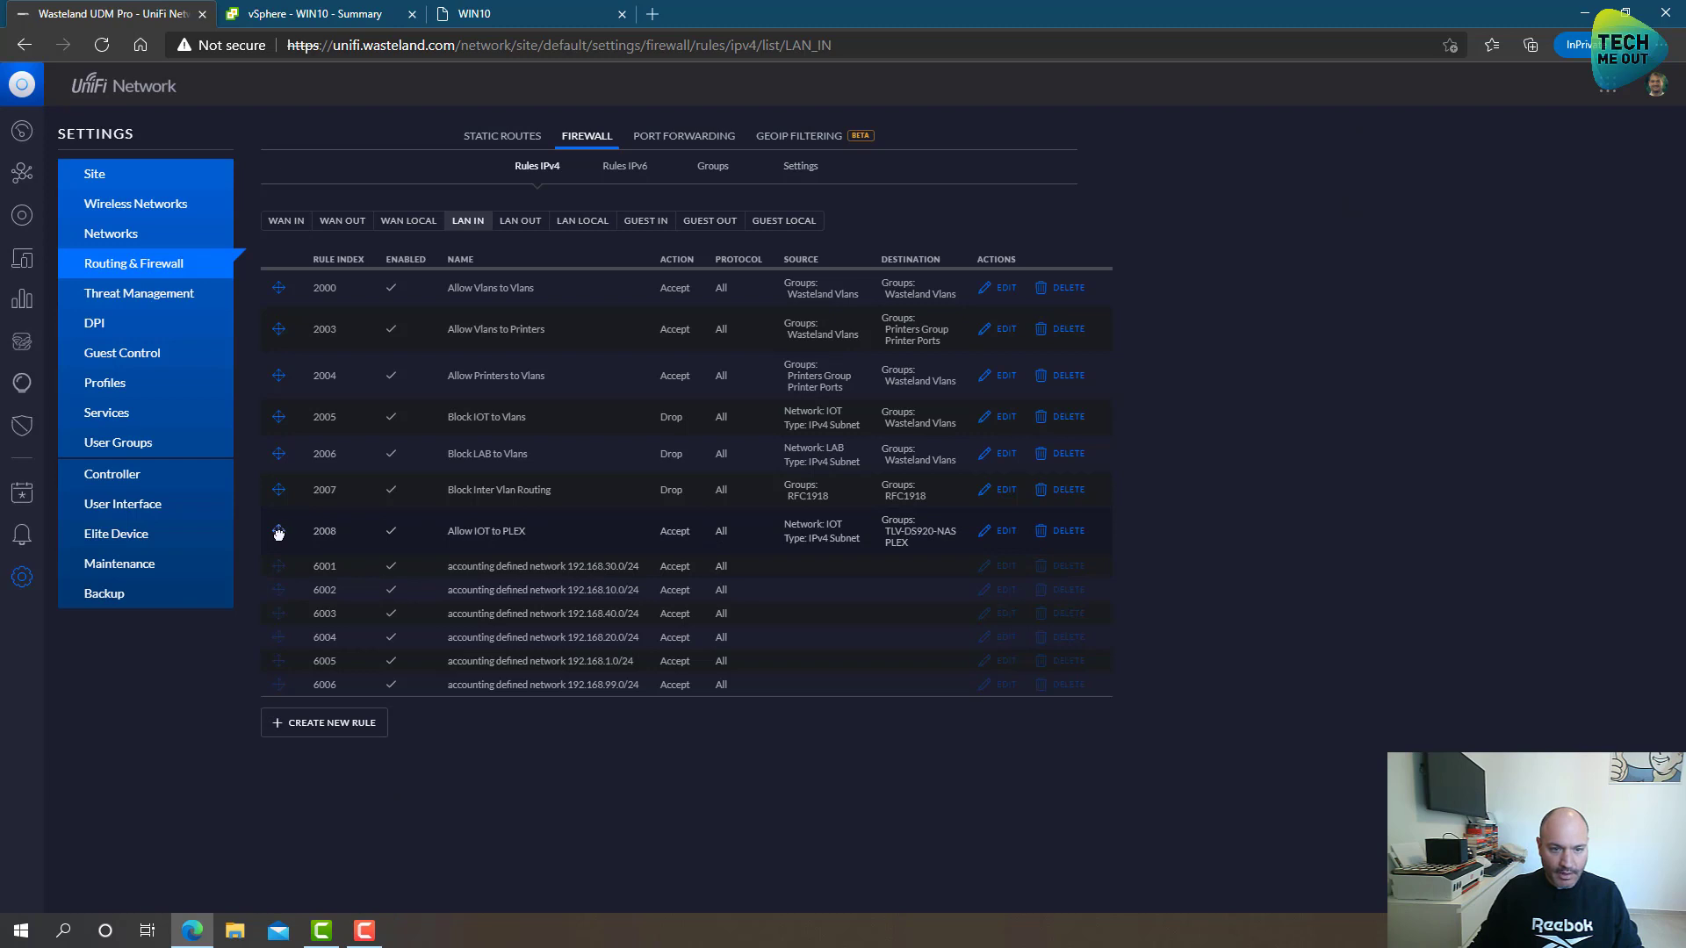
left_click_drag(278, 533, 275, 331)
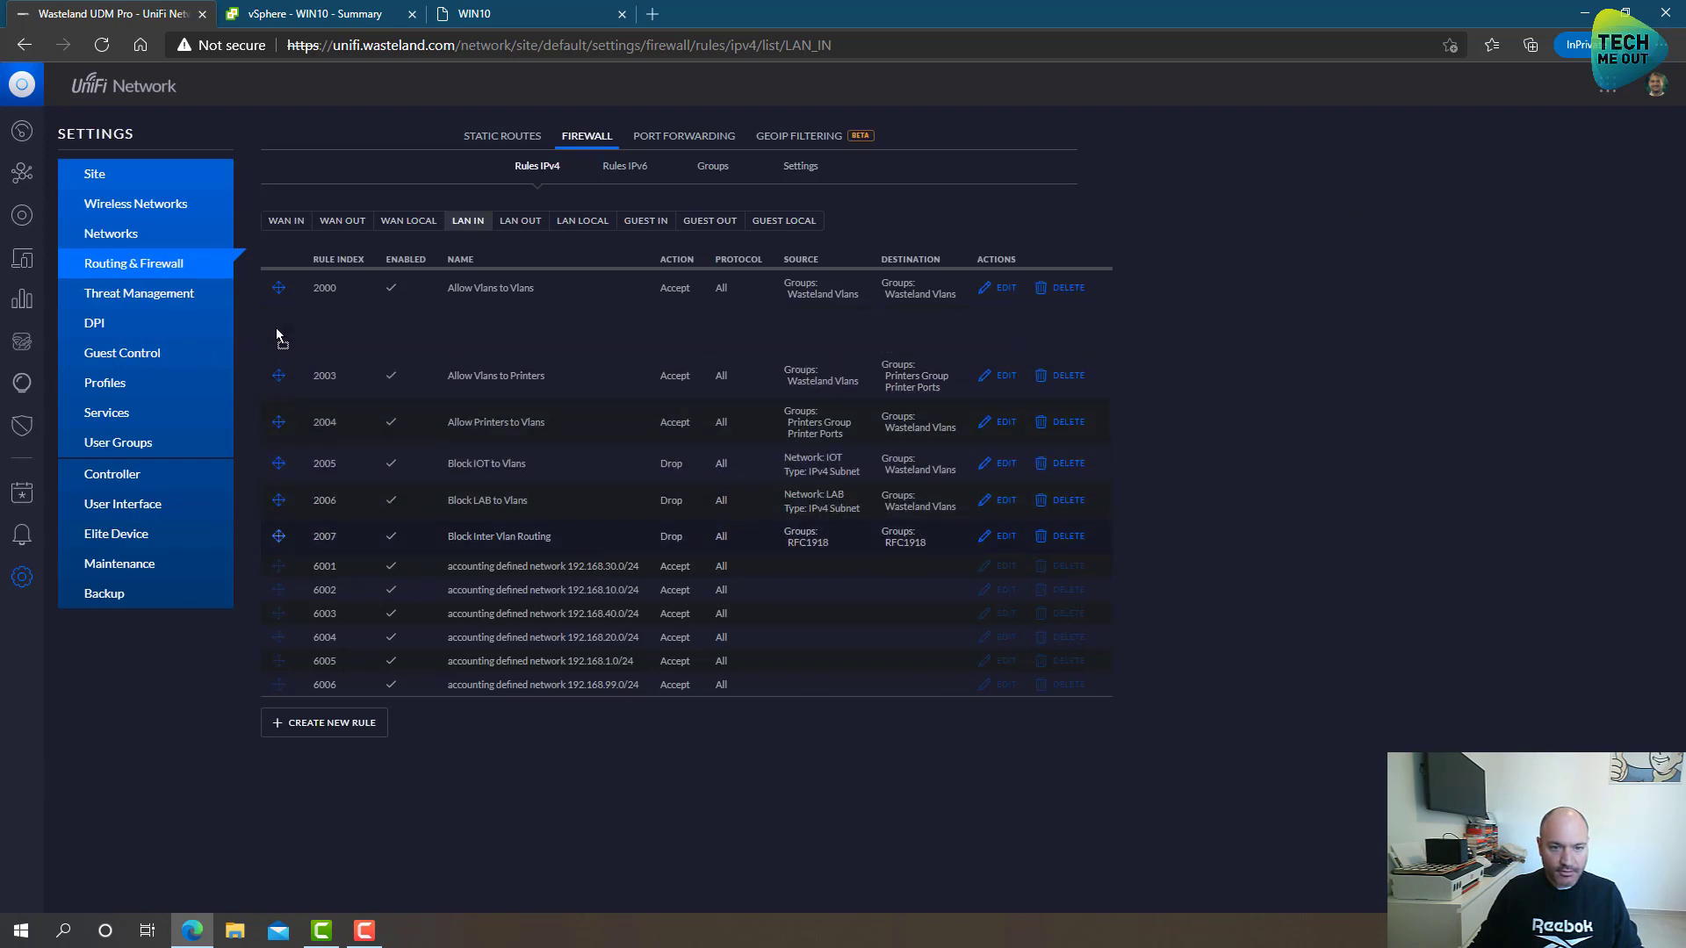
- Start a new LAN IN rule named 'Allow PLEX to IOT' with the Accept action
left_click(325, 736)
left_click(585, 249)
type("Allo")
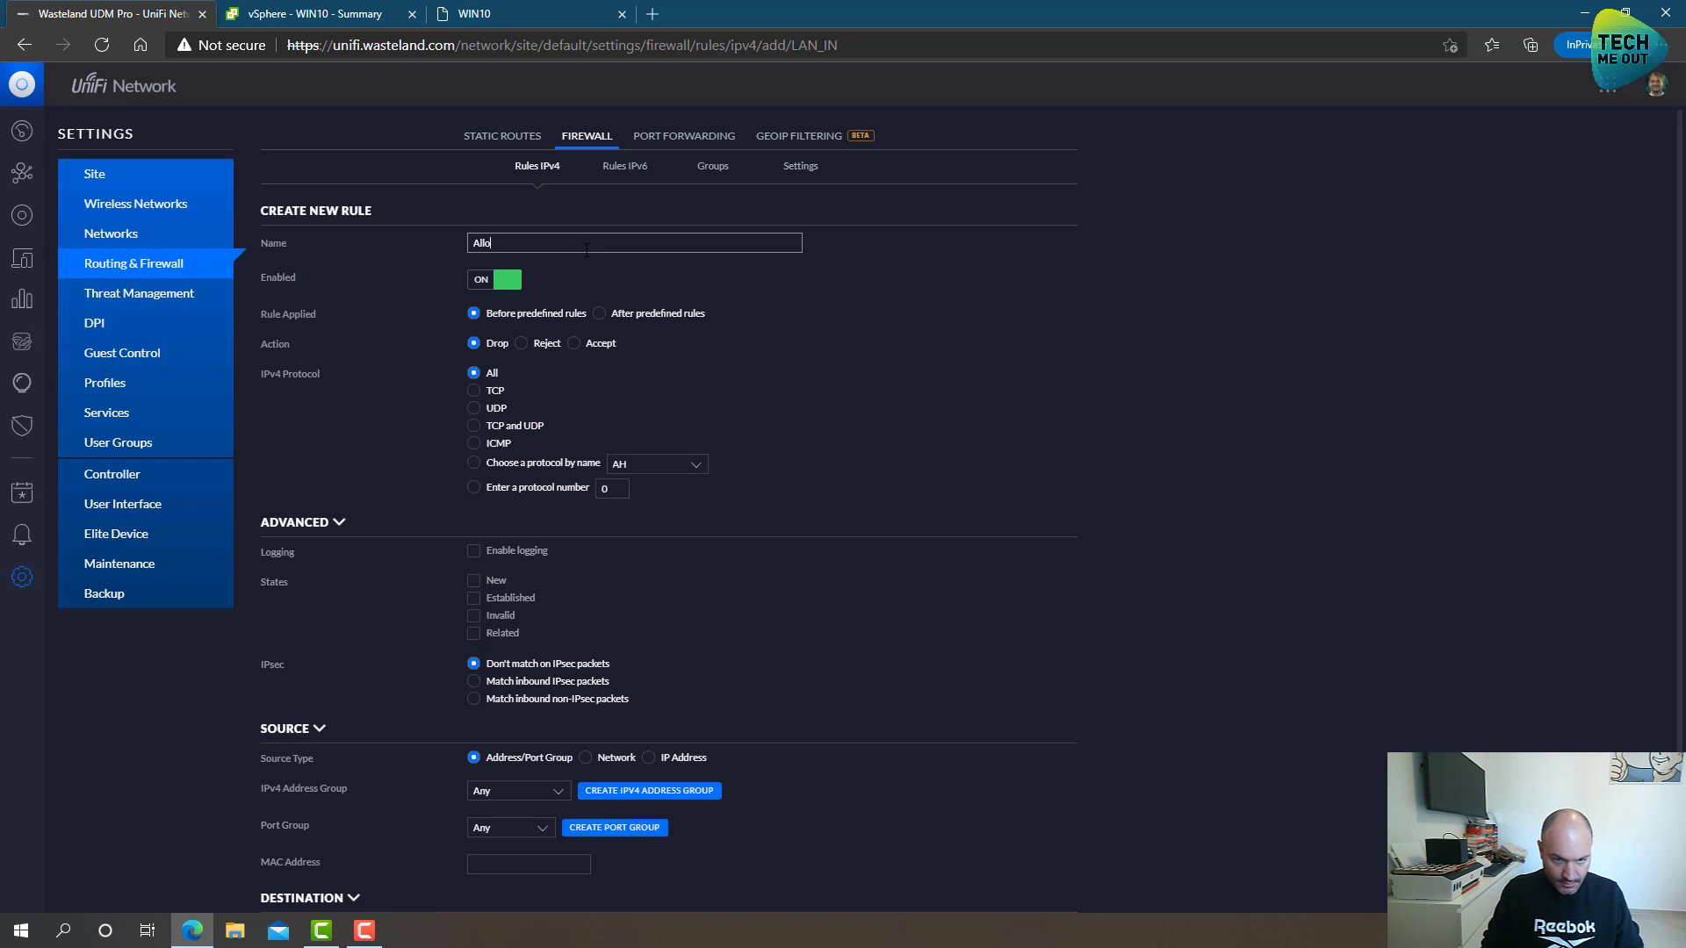
type("w PLEX")
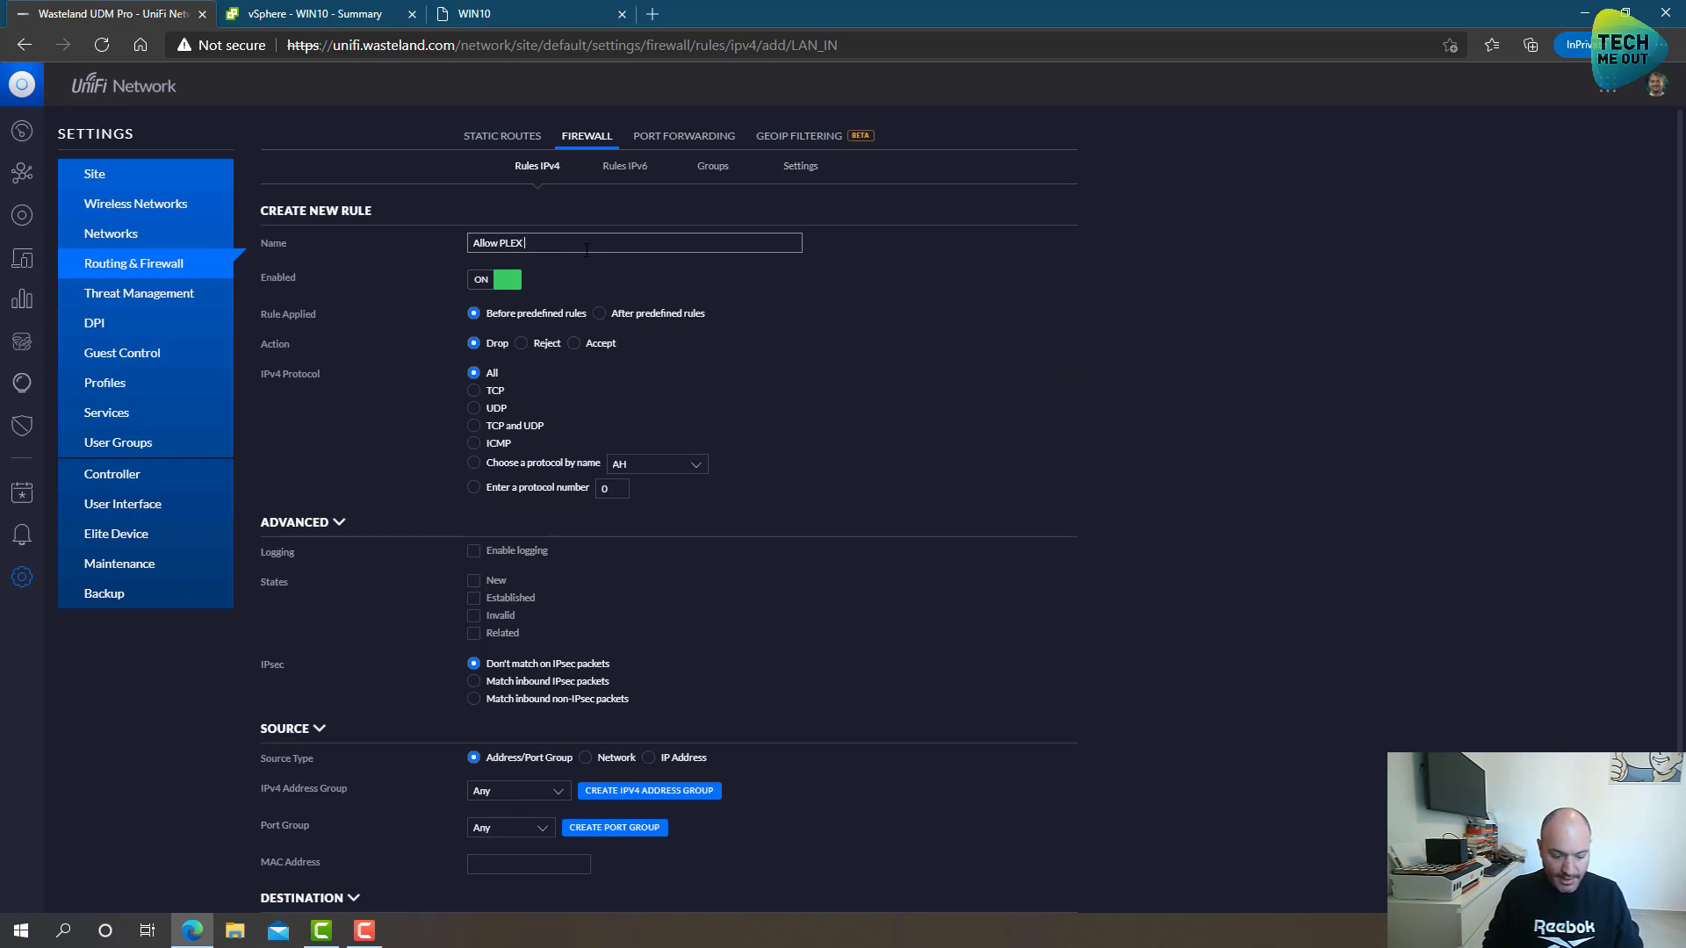
type(" to IOT")
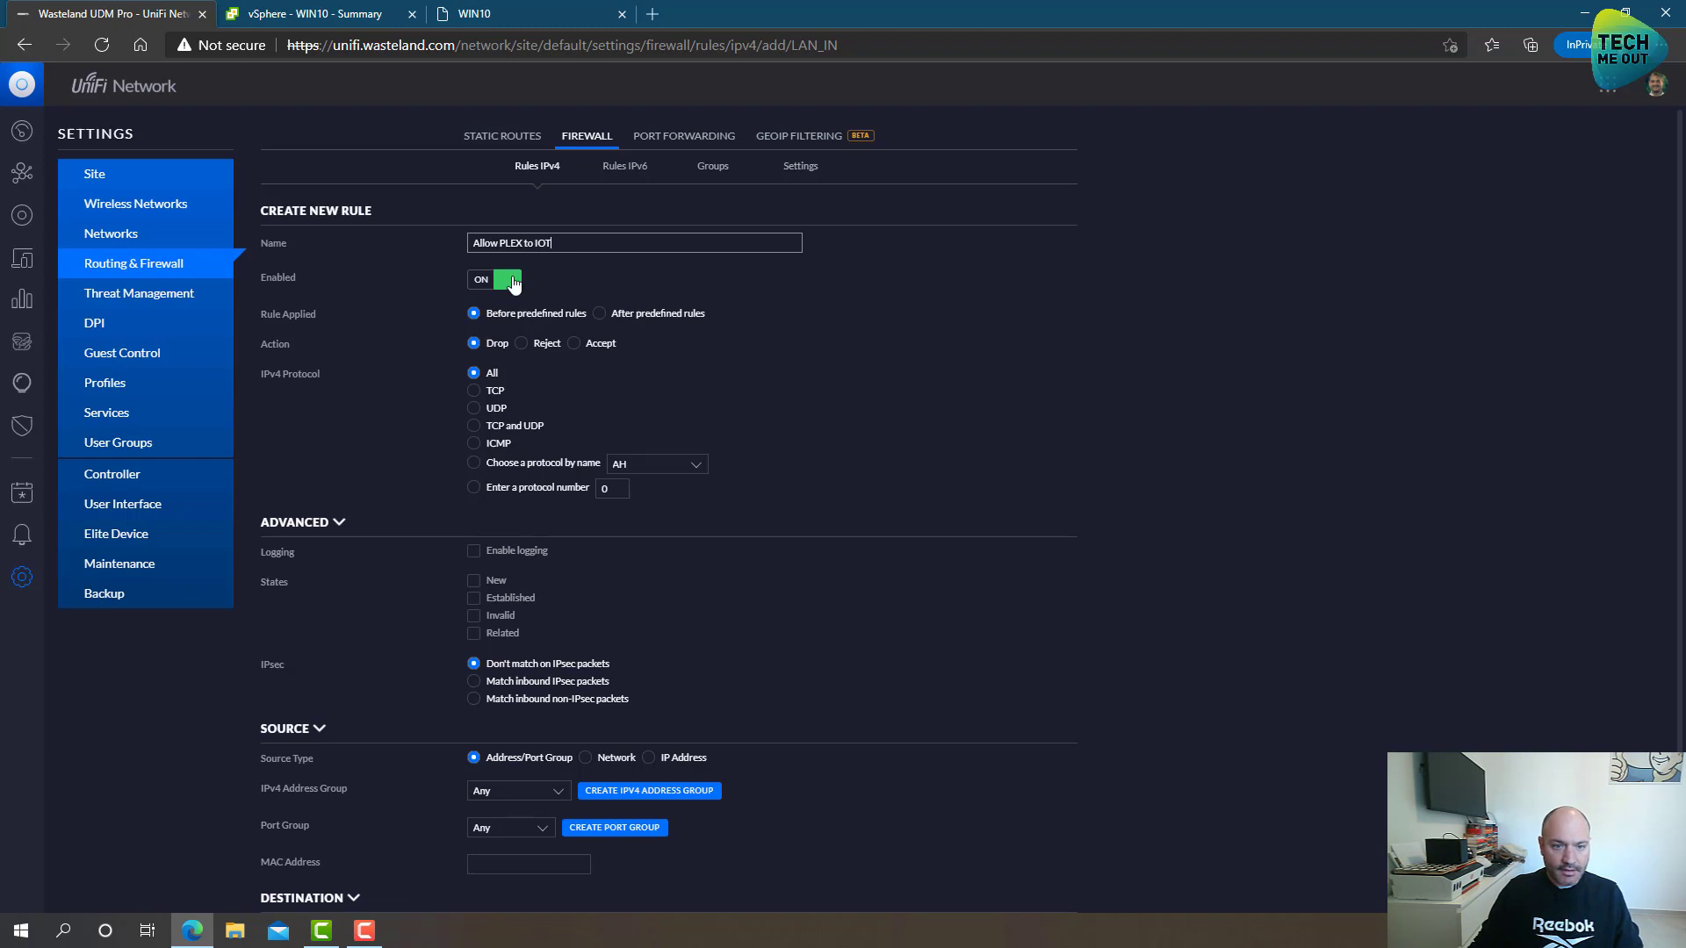
left_click(574, 344)
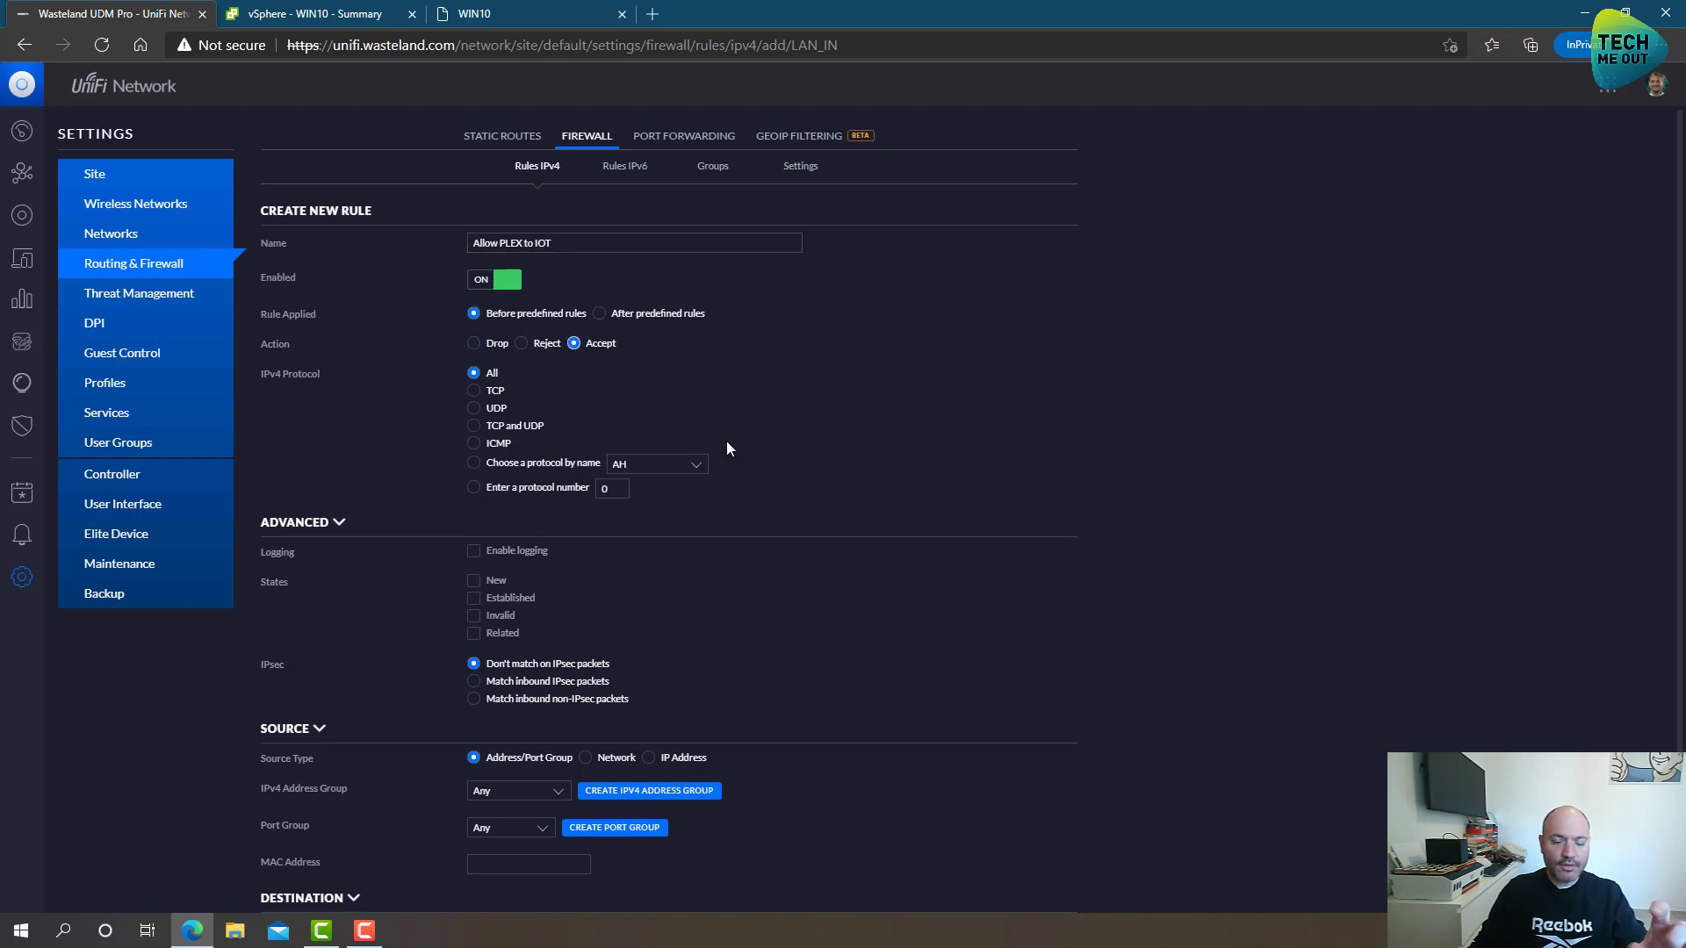
scroll(727, 449, "down", 3)
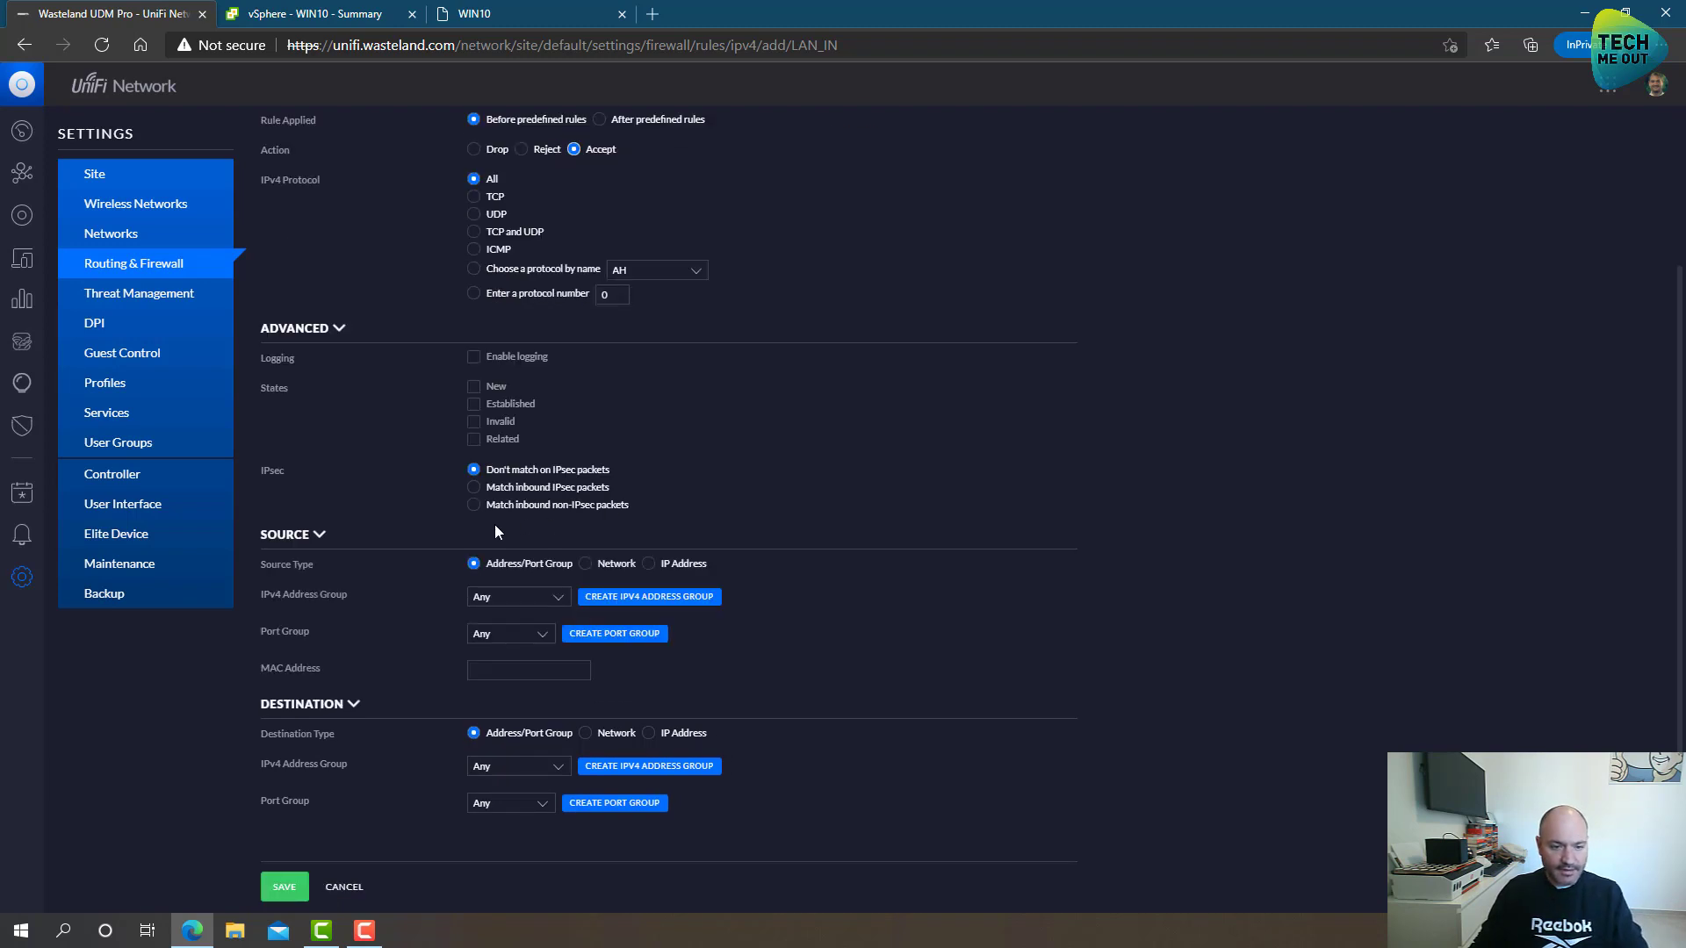
- Set source TLV-DS920-NAS on PLEX ports and destination IOT network, then save the rule
left_click(502, 600)
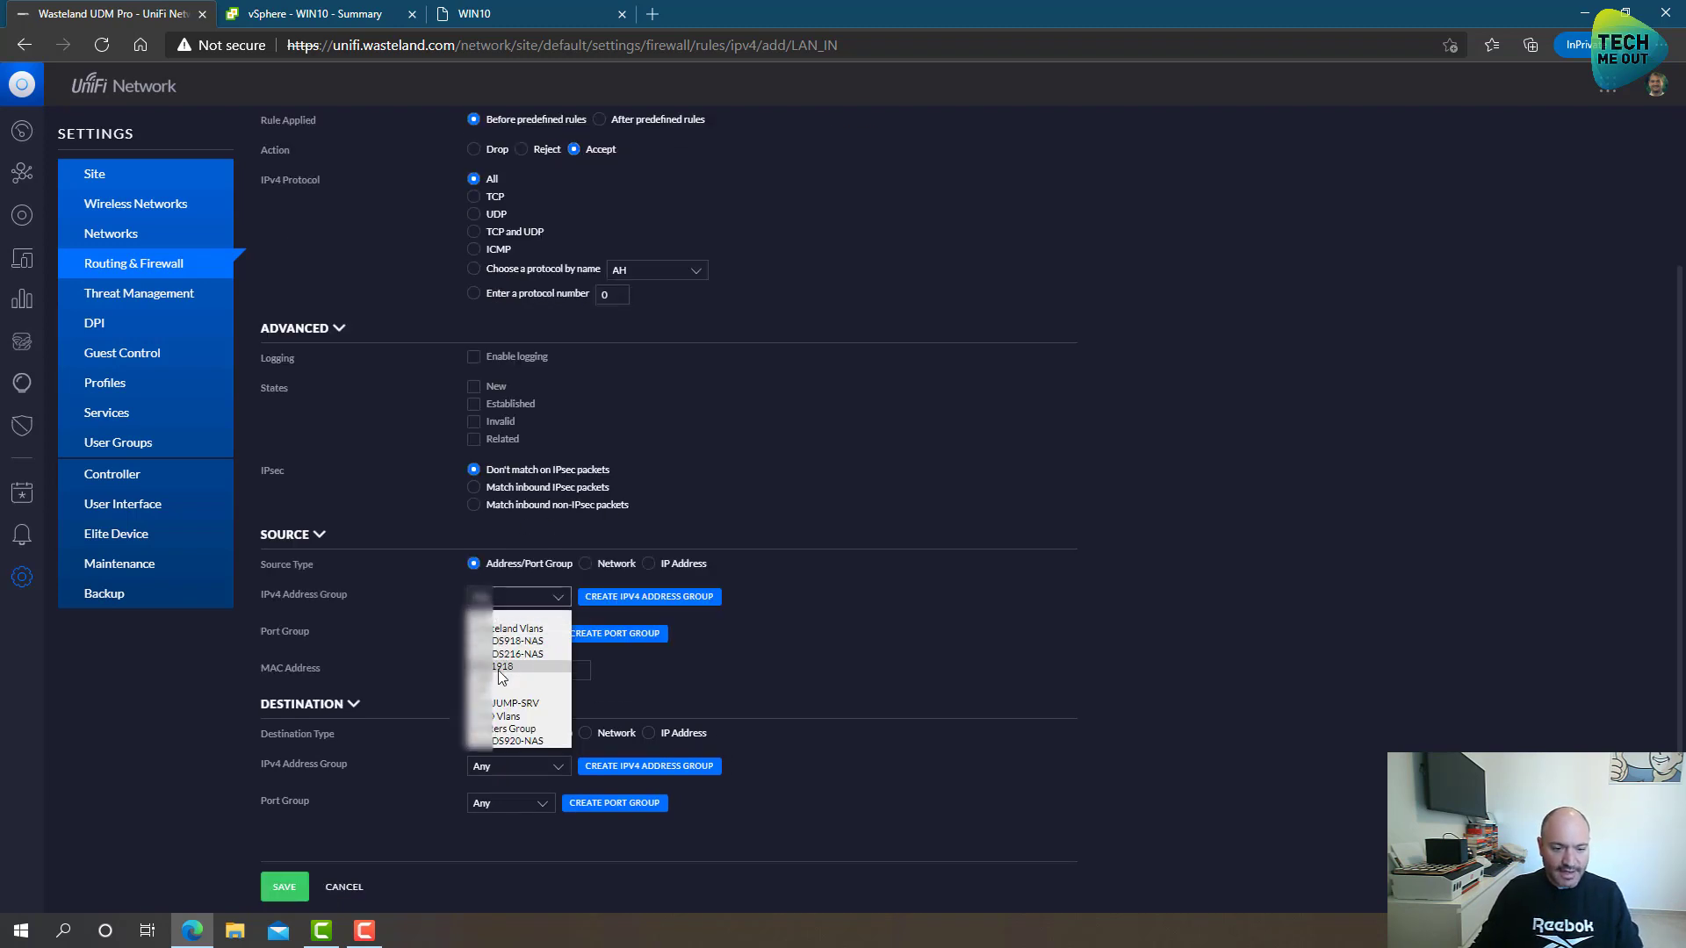
left_click(511, 742)
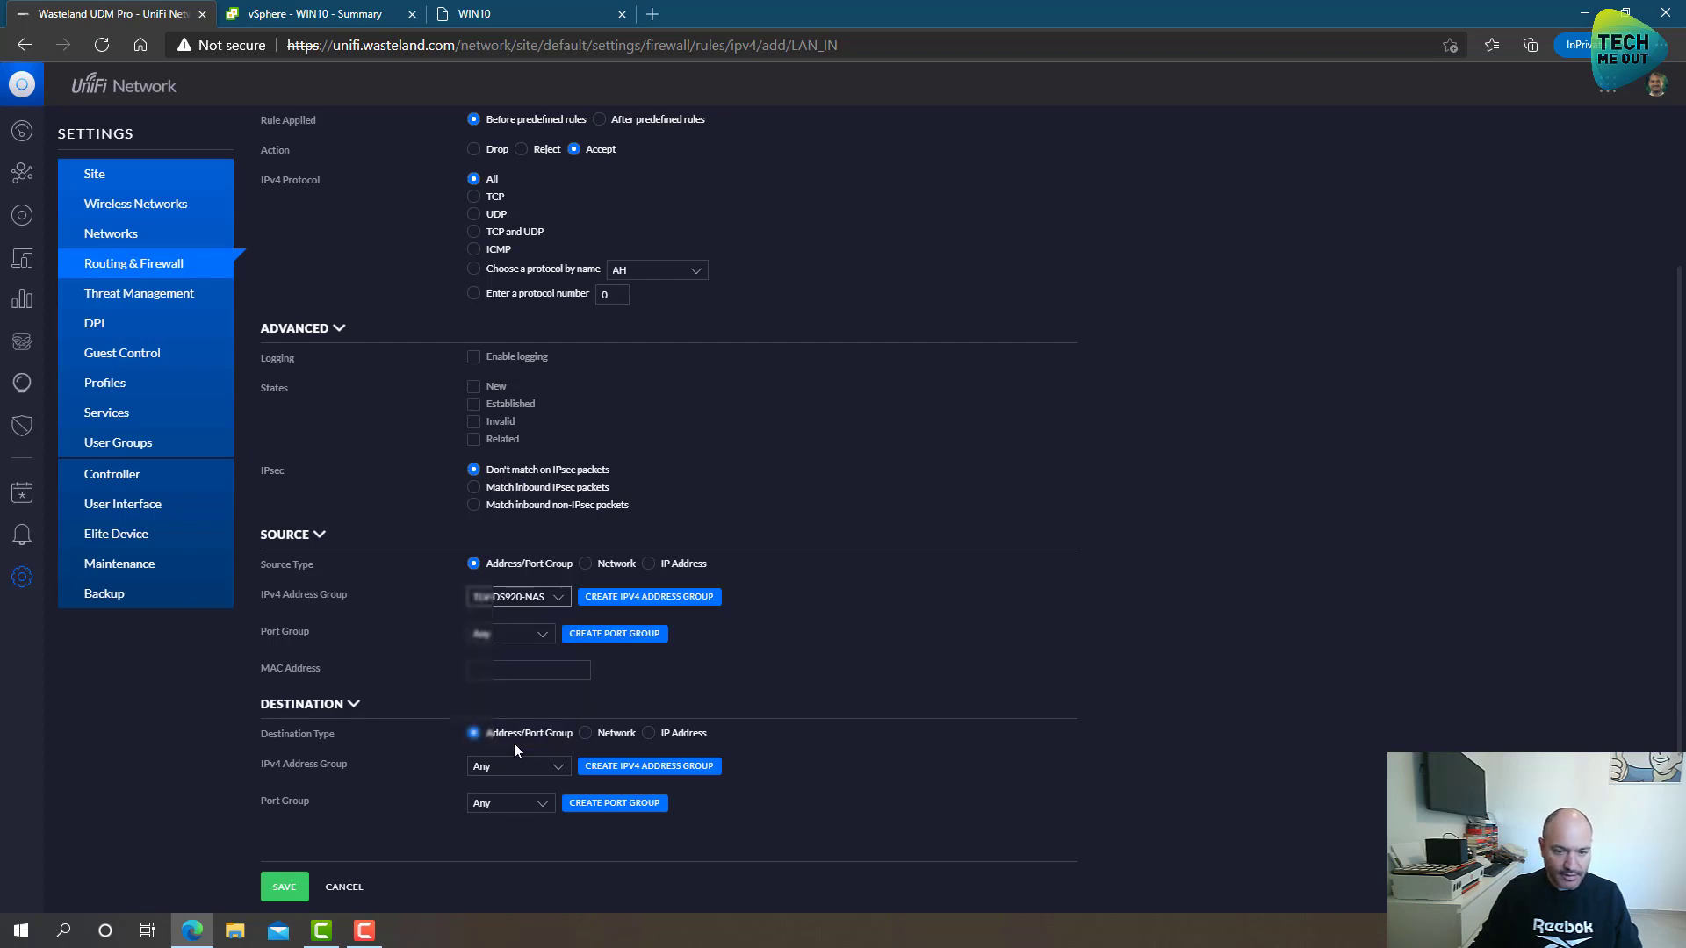
left_click(506, 636)
left_click(502, 664)
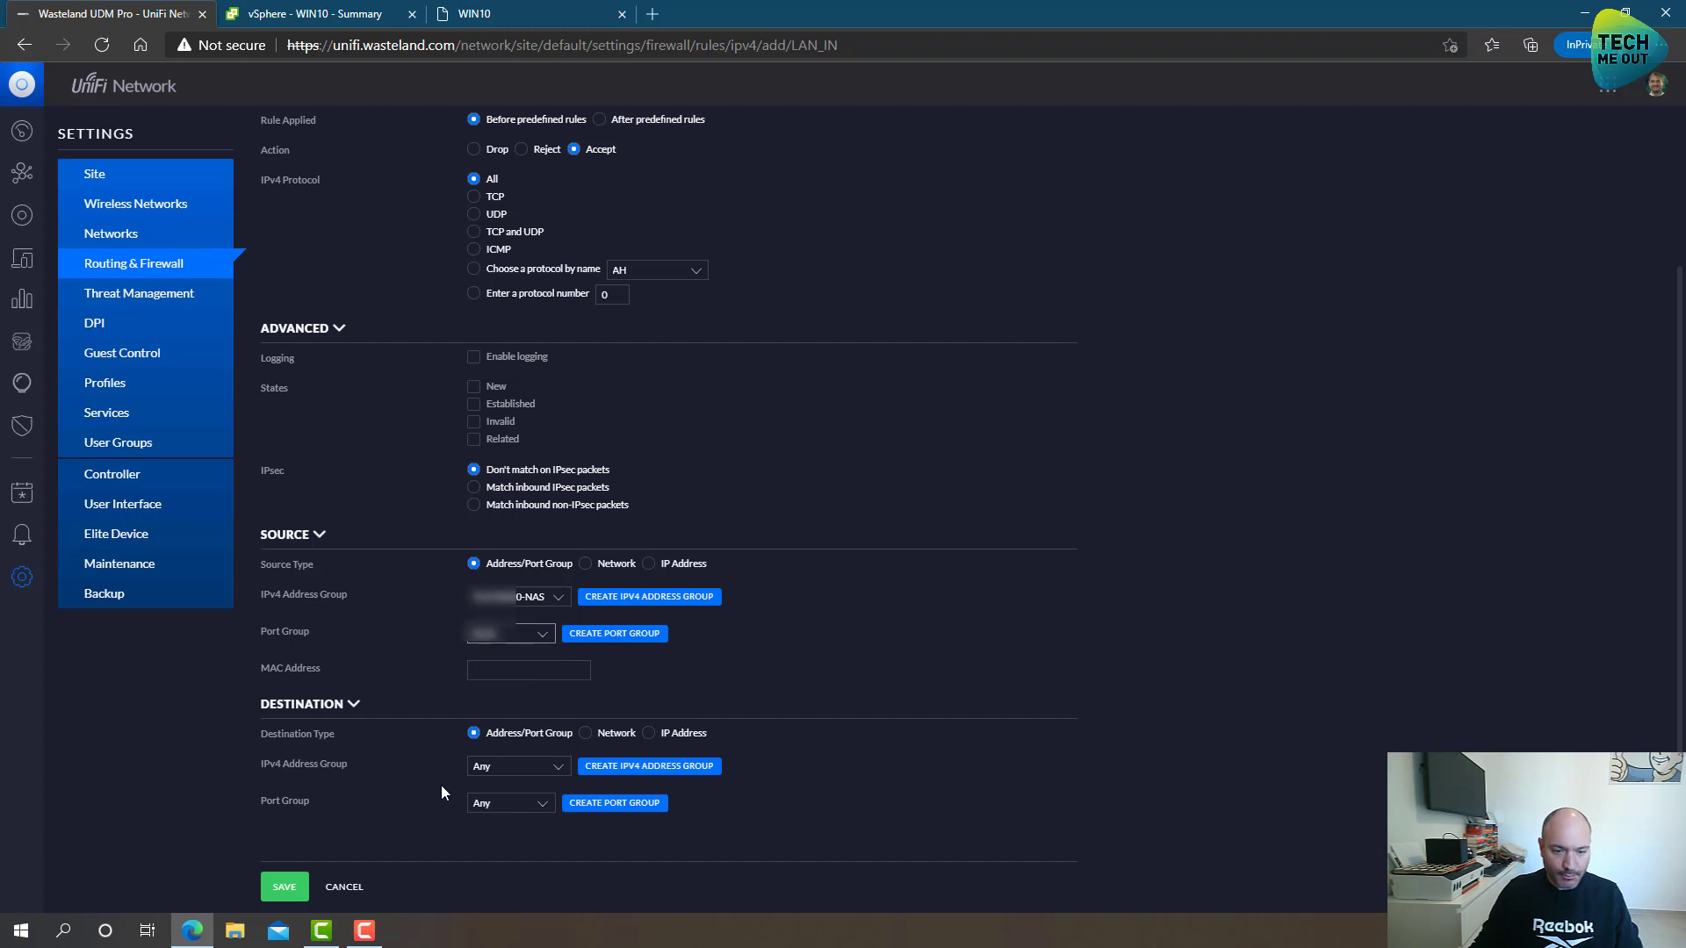
left_click(585, 733)
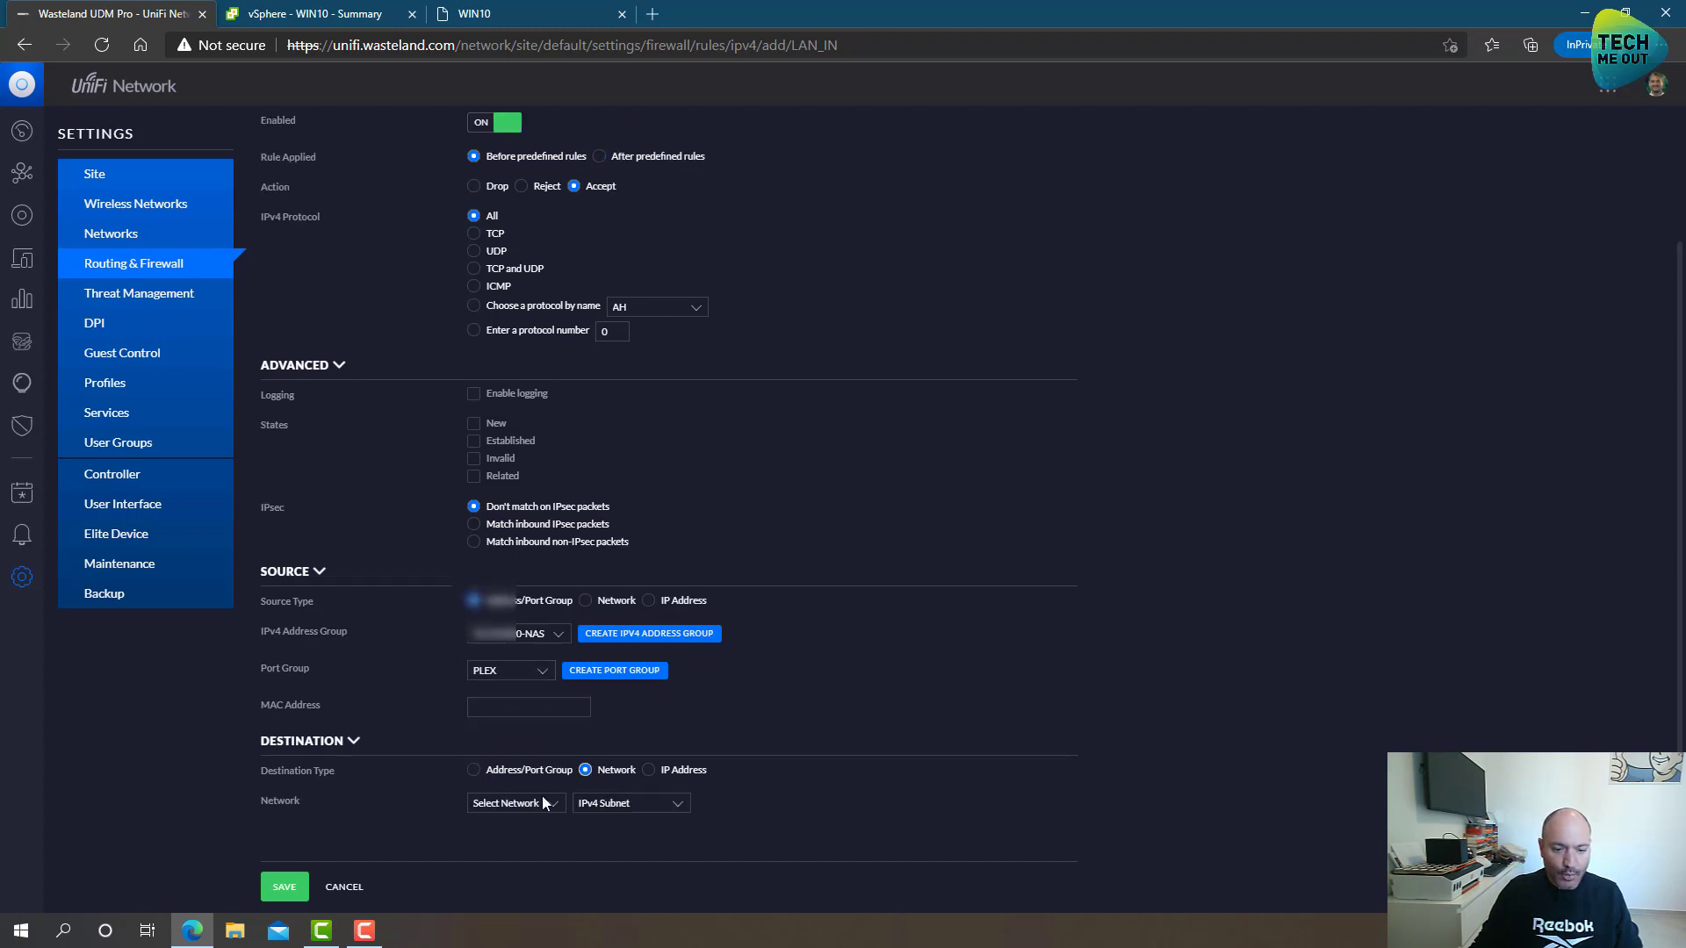
left_click(539, 804)
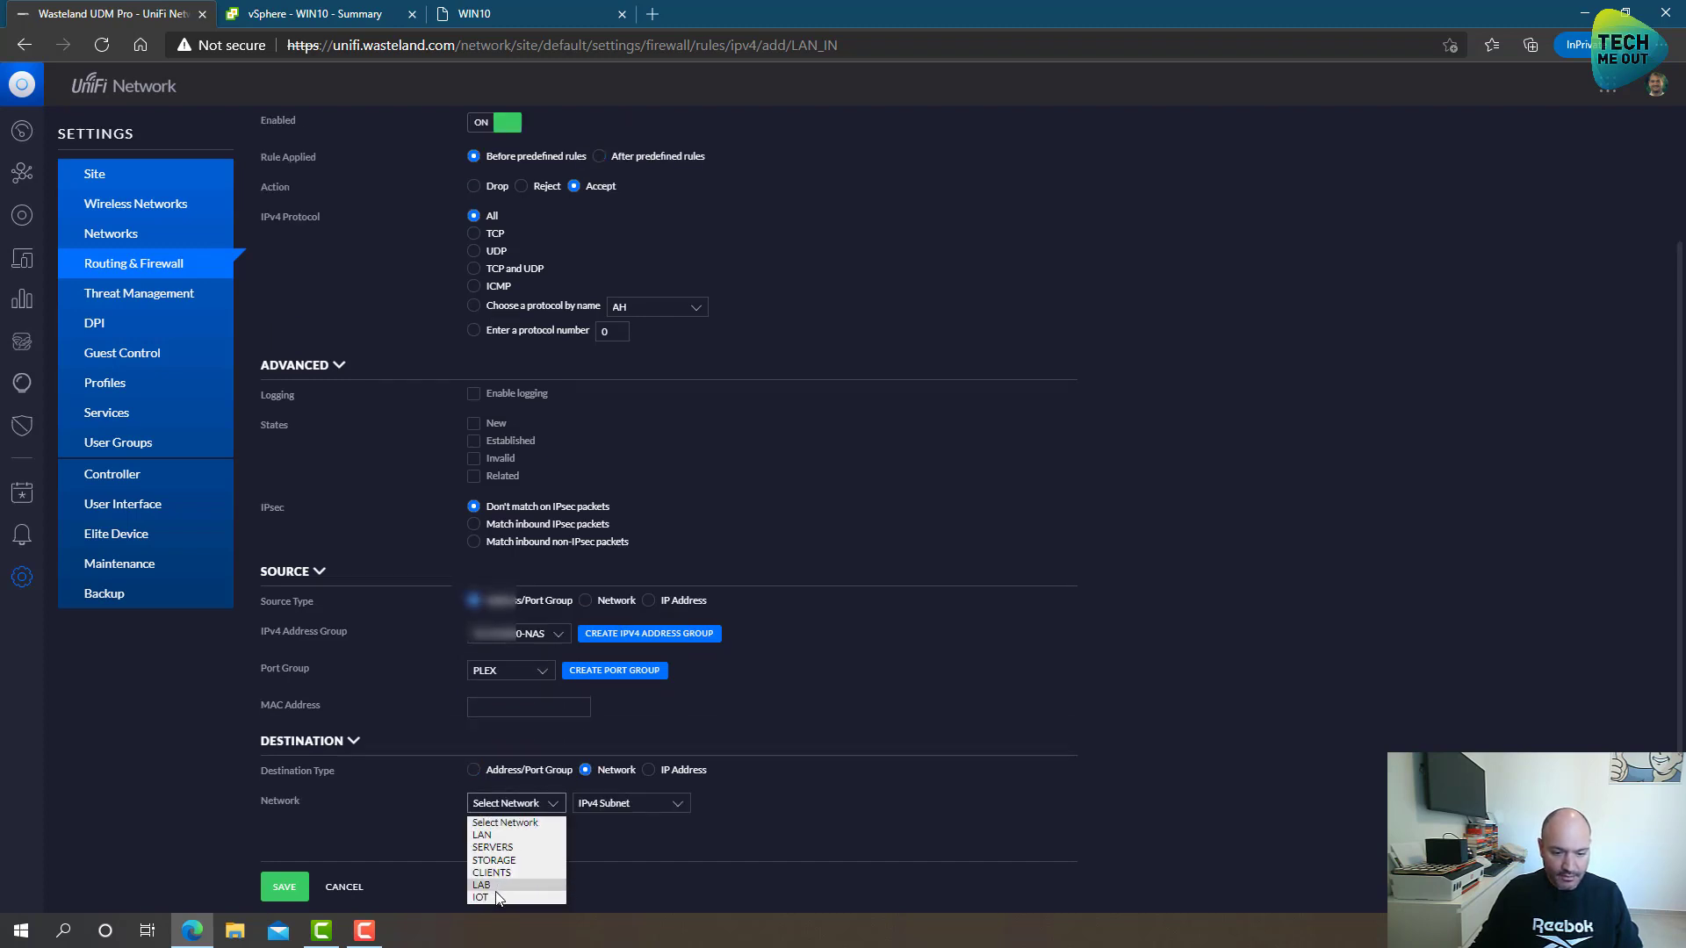
left_click(549, 896)
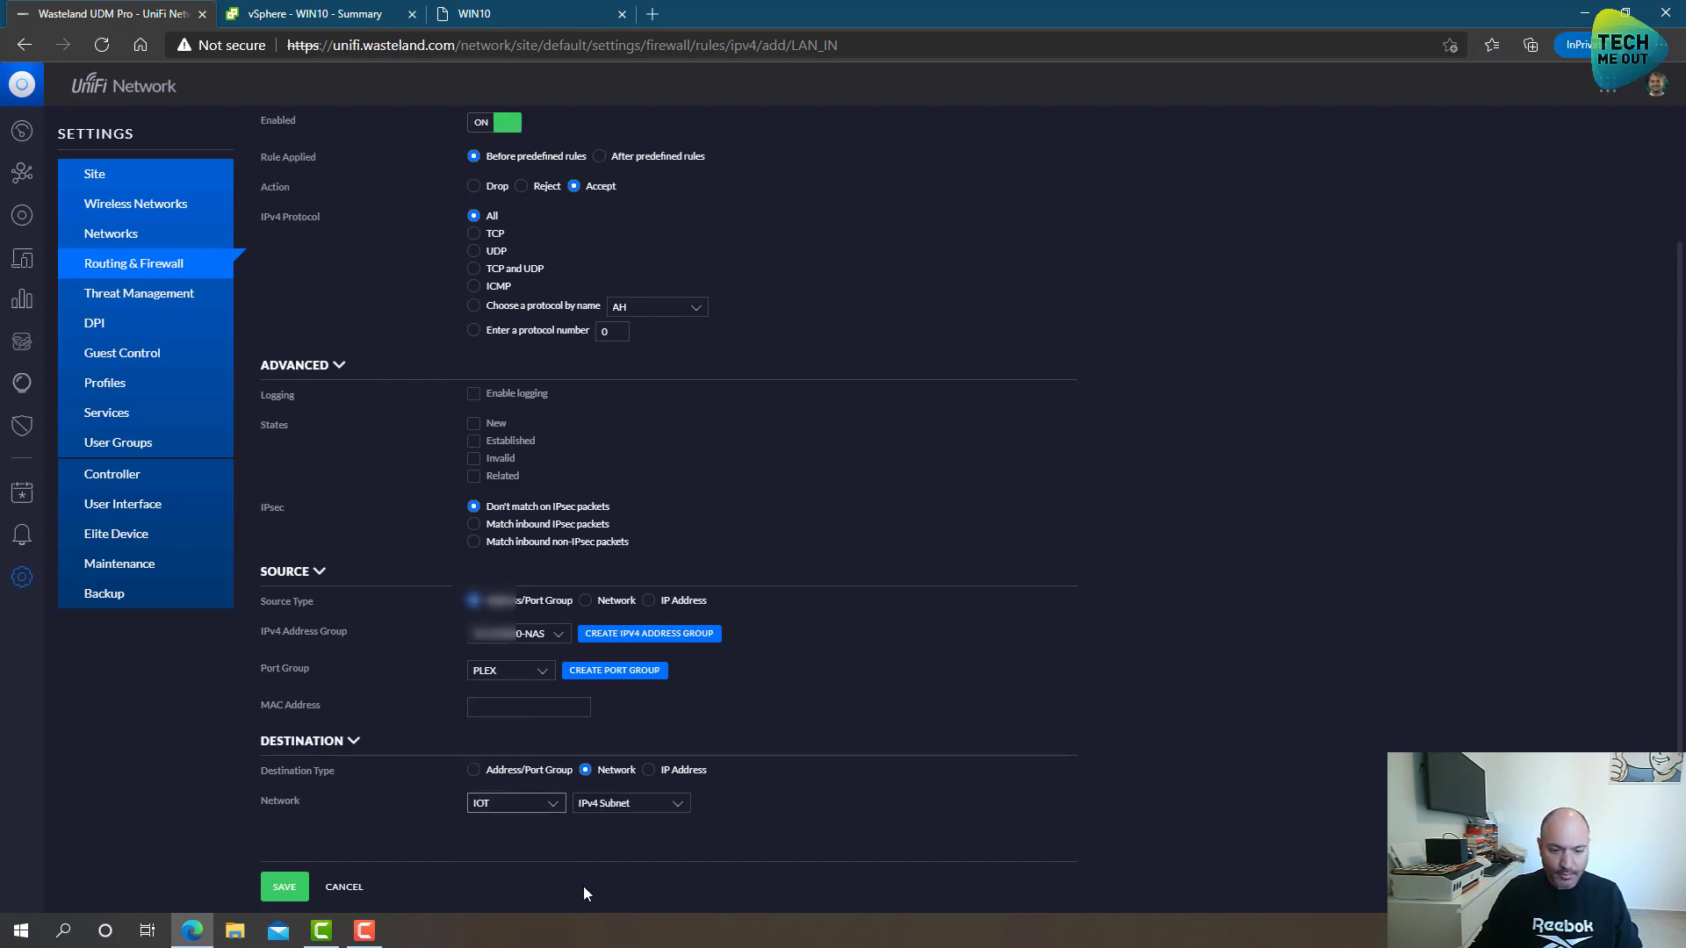
left_click(282, 887)
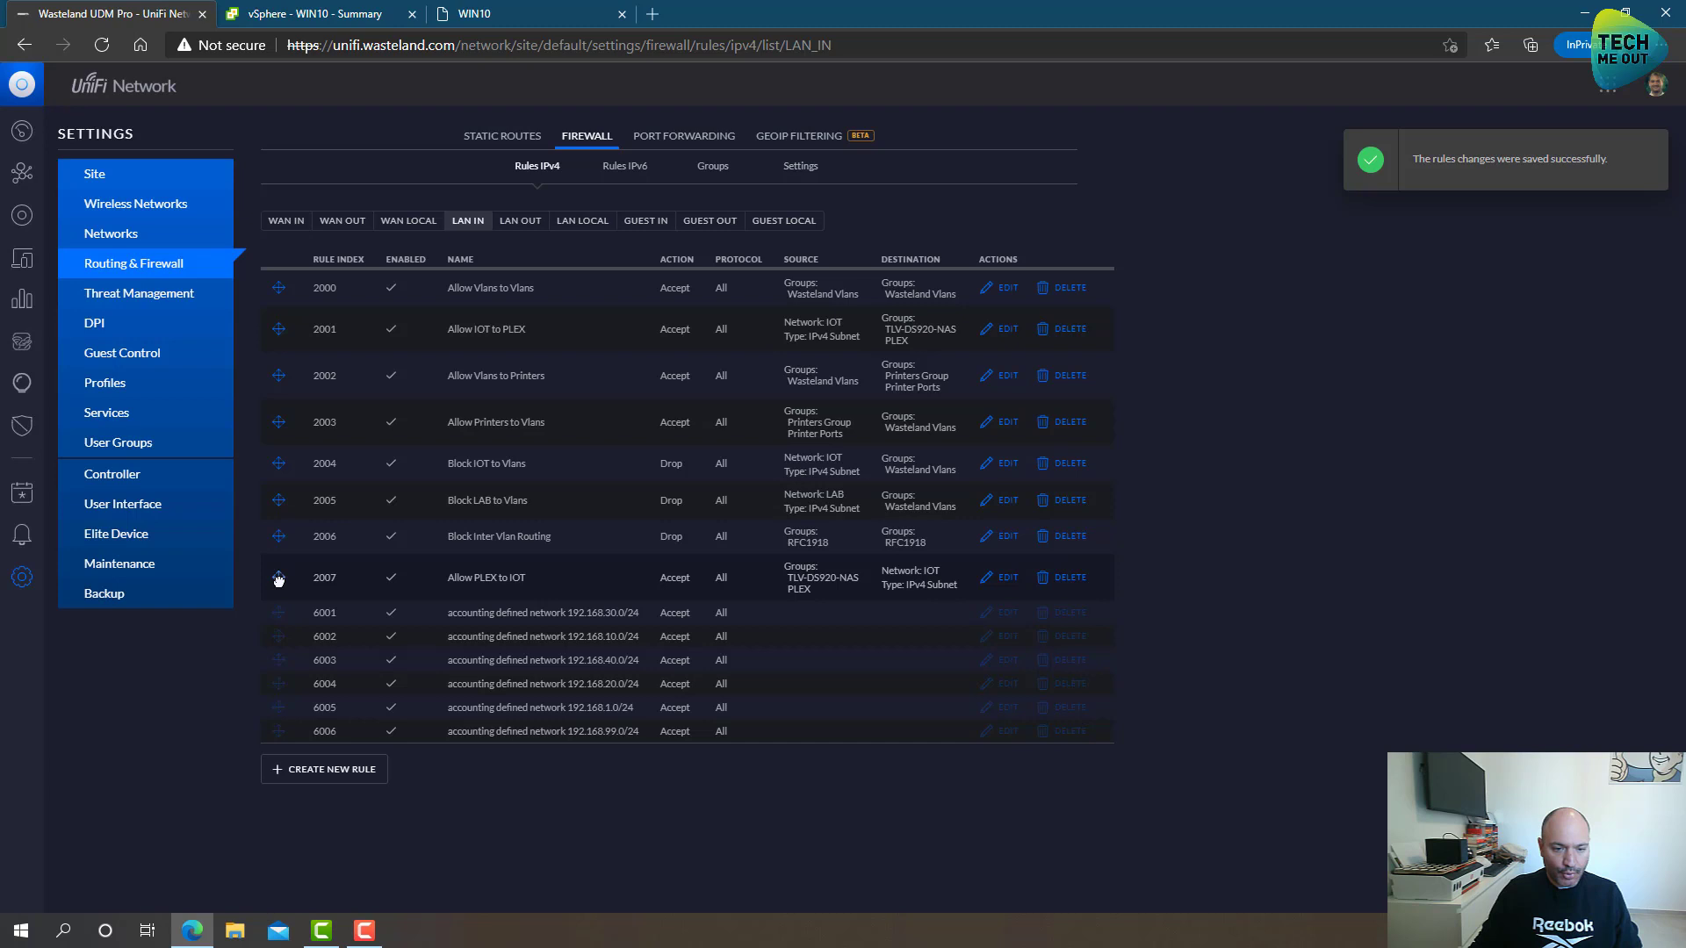
- Move Allow PLEX to IOT up to index 2002, then view the WIN10 console's timeout error
left_click_drag(279, 580, 274, 376)
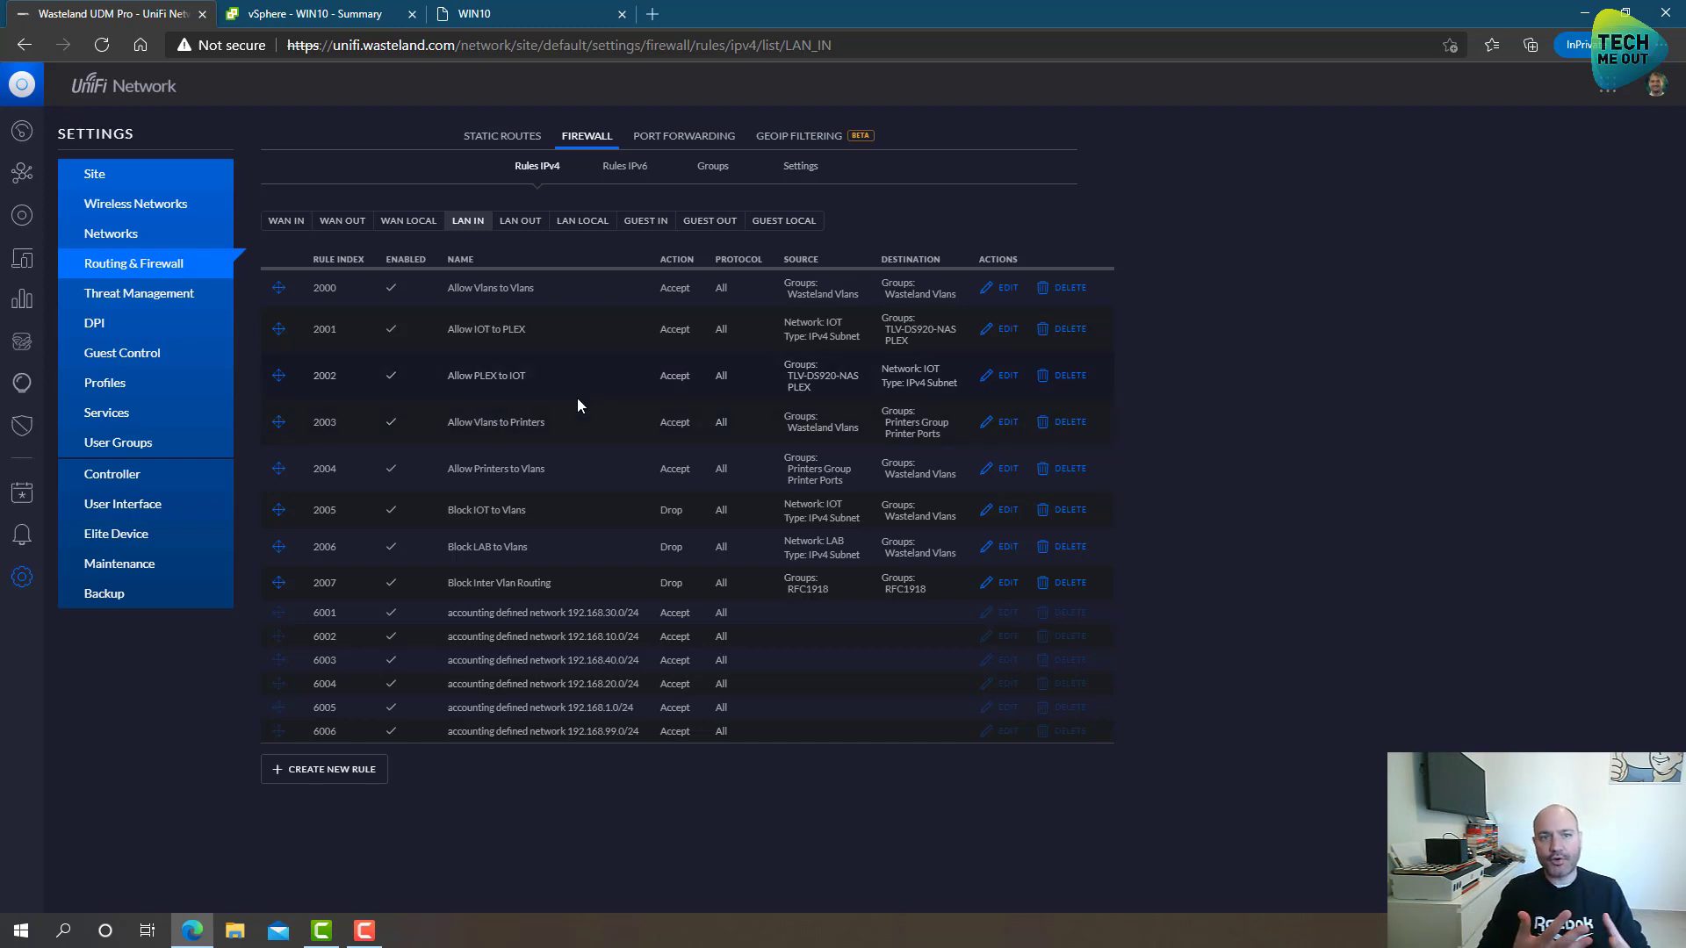
left_click(506, 18)
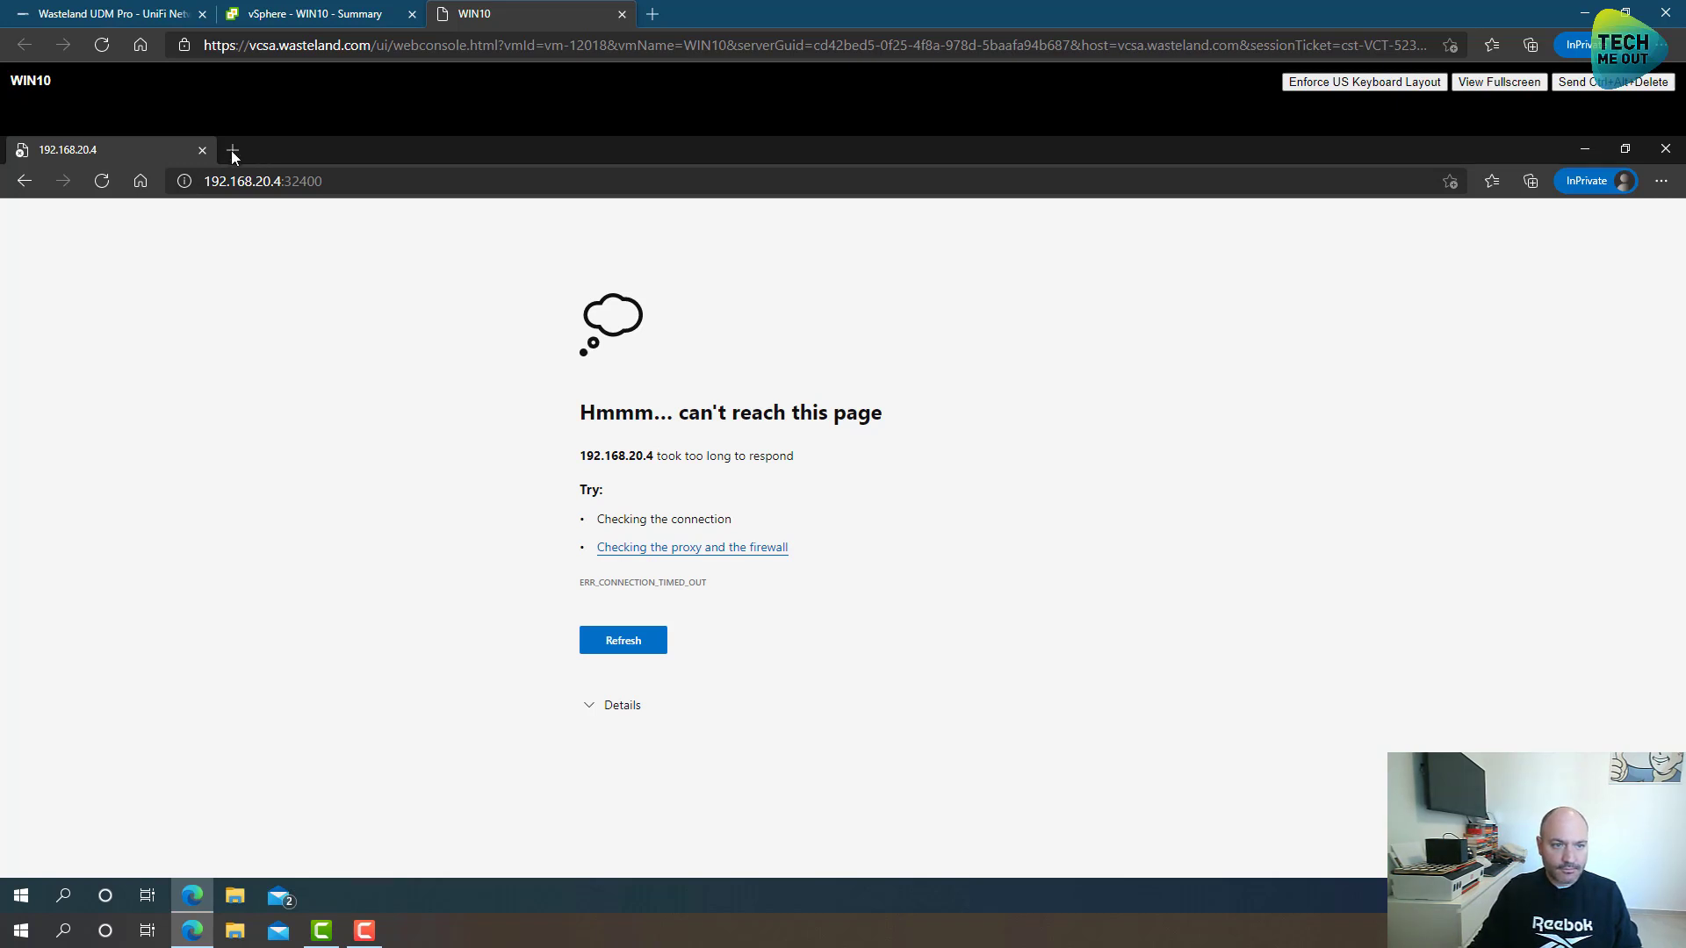
- Drop the unresponsive WIN10 web console and launch the VM in VMware Remote Console
left_click(622, 14)
left_click(107, 45)
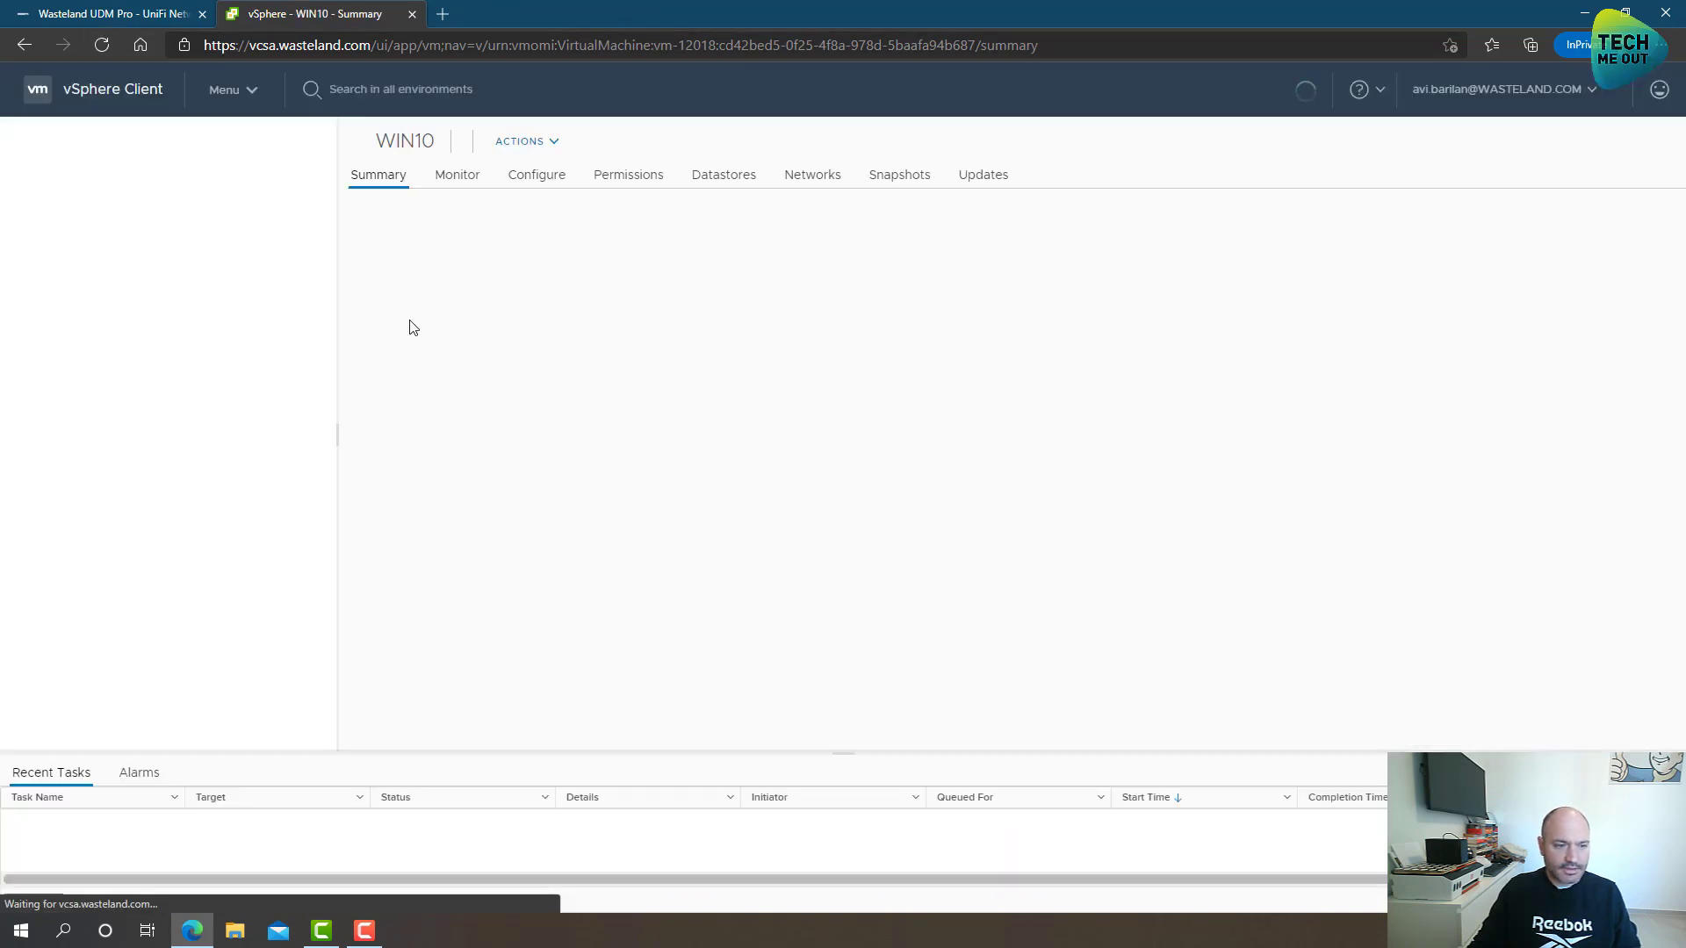
left_click(439, 367)
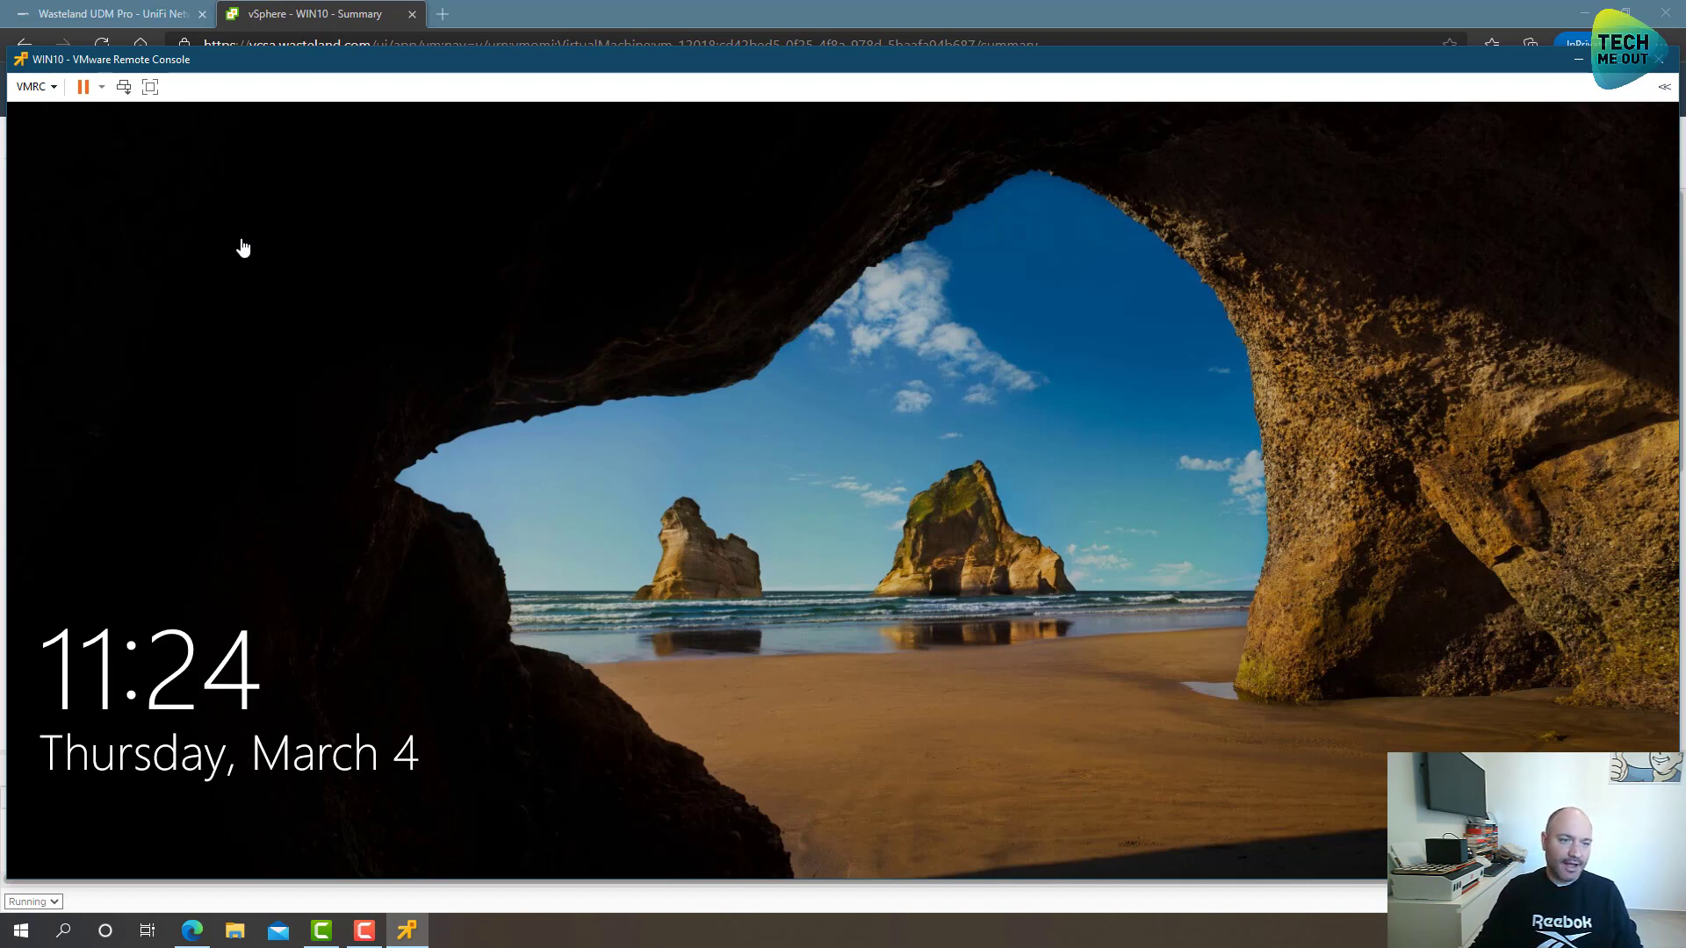
- Go full screen and sign in to the WIN10 VM with its account password
left_click(150, 86)
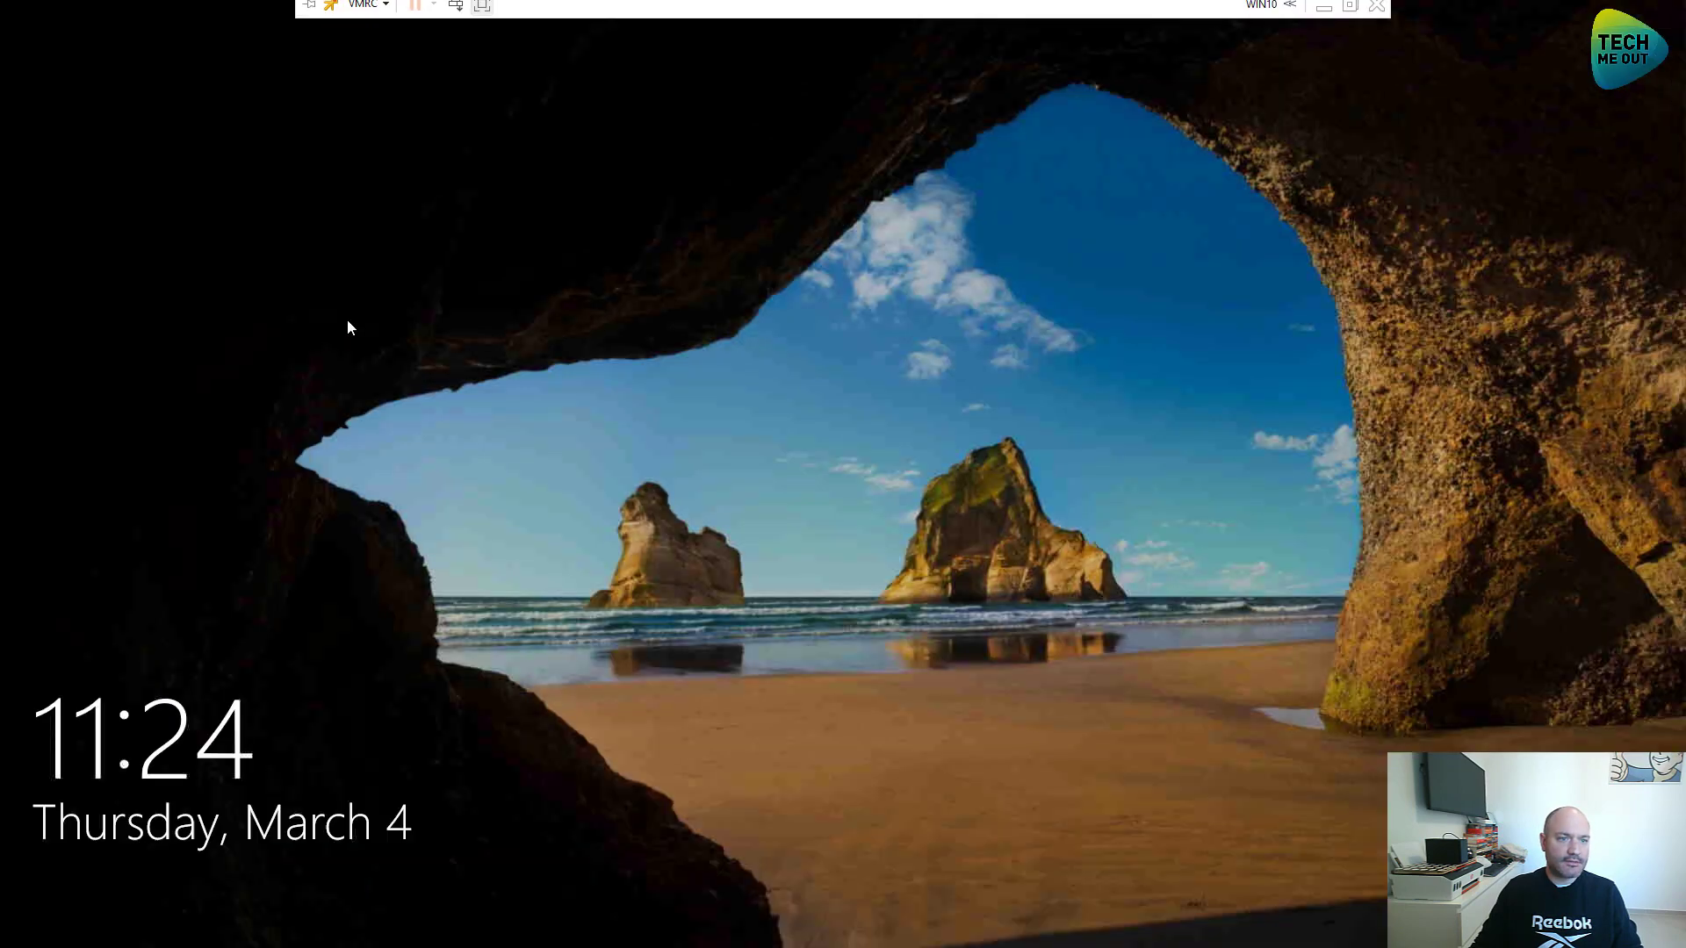
left_click(488, 324)
type("*****")
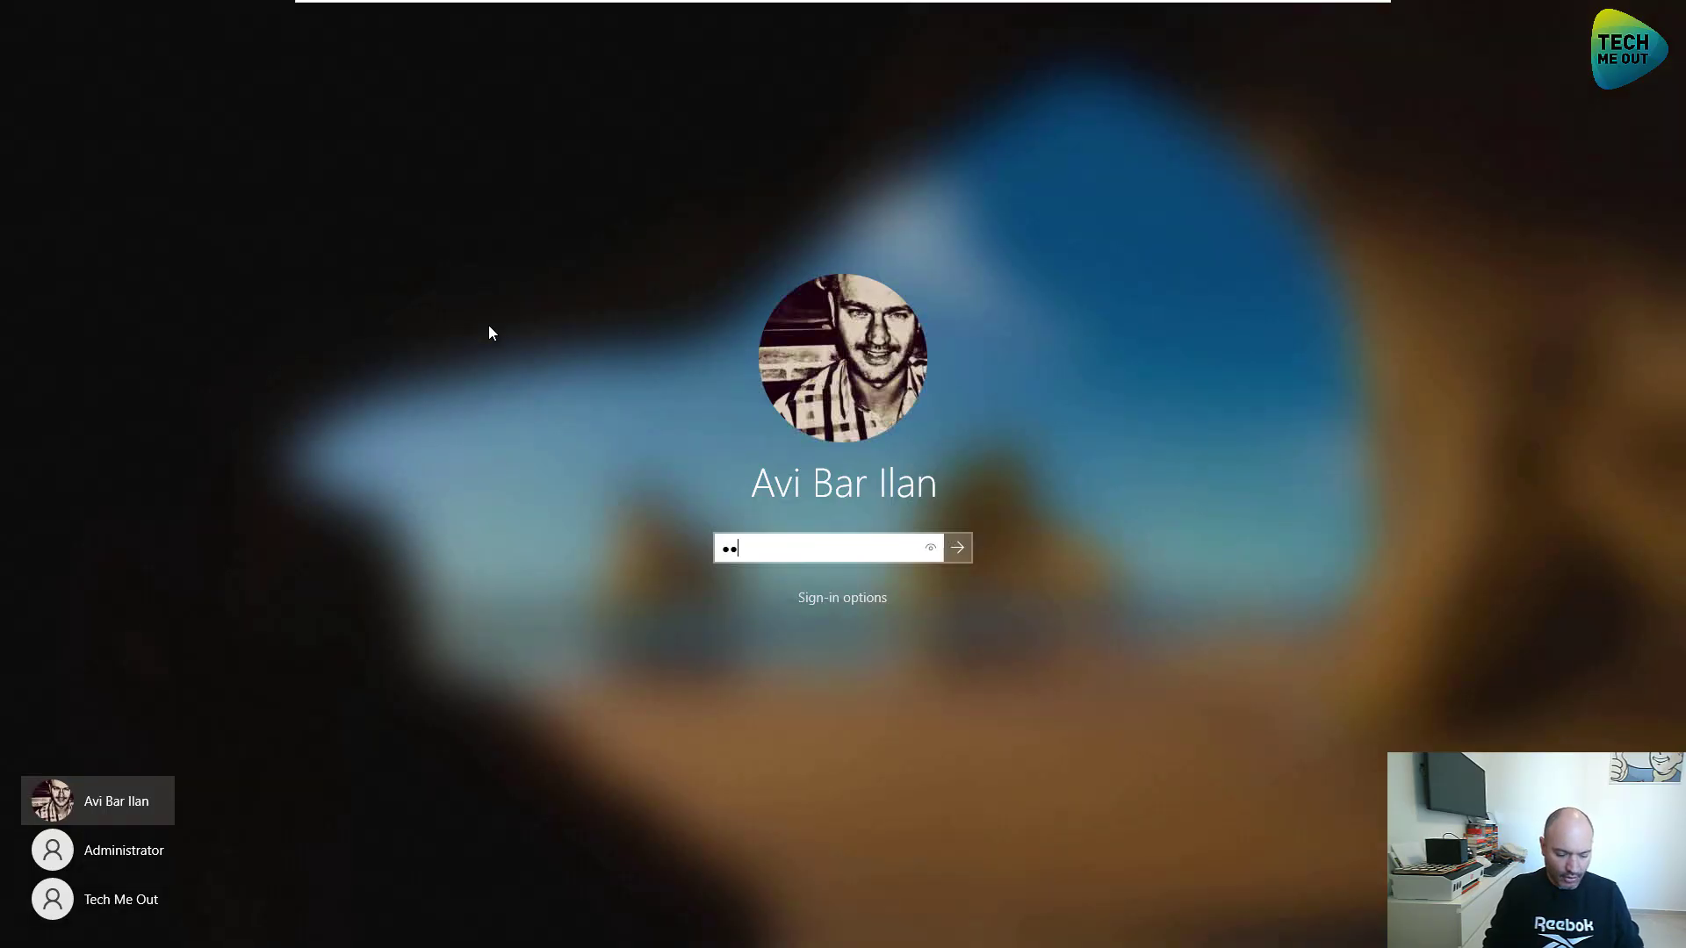
type("****")
key("Return")
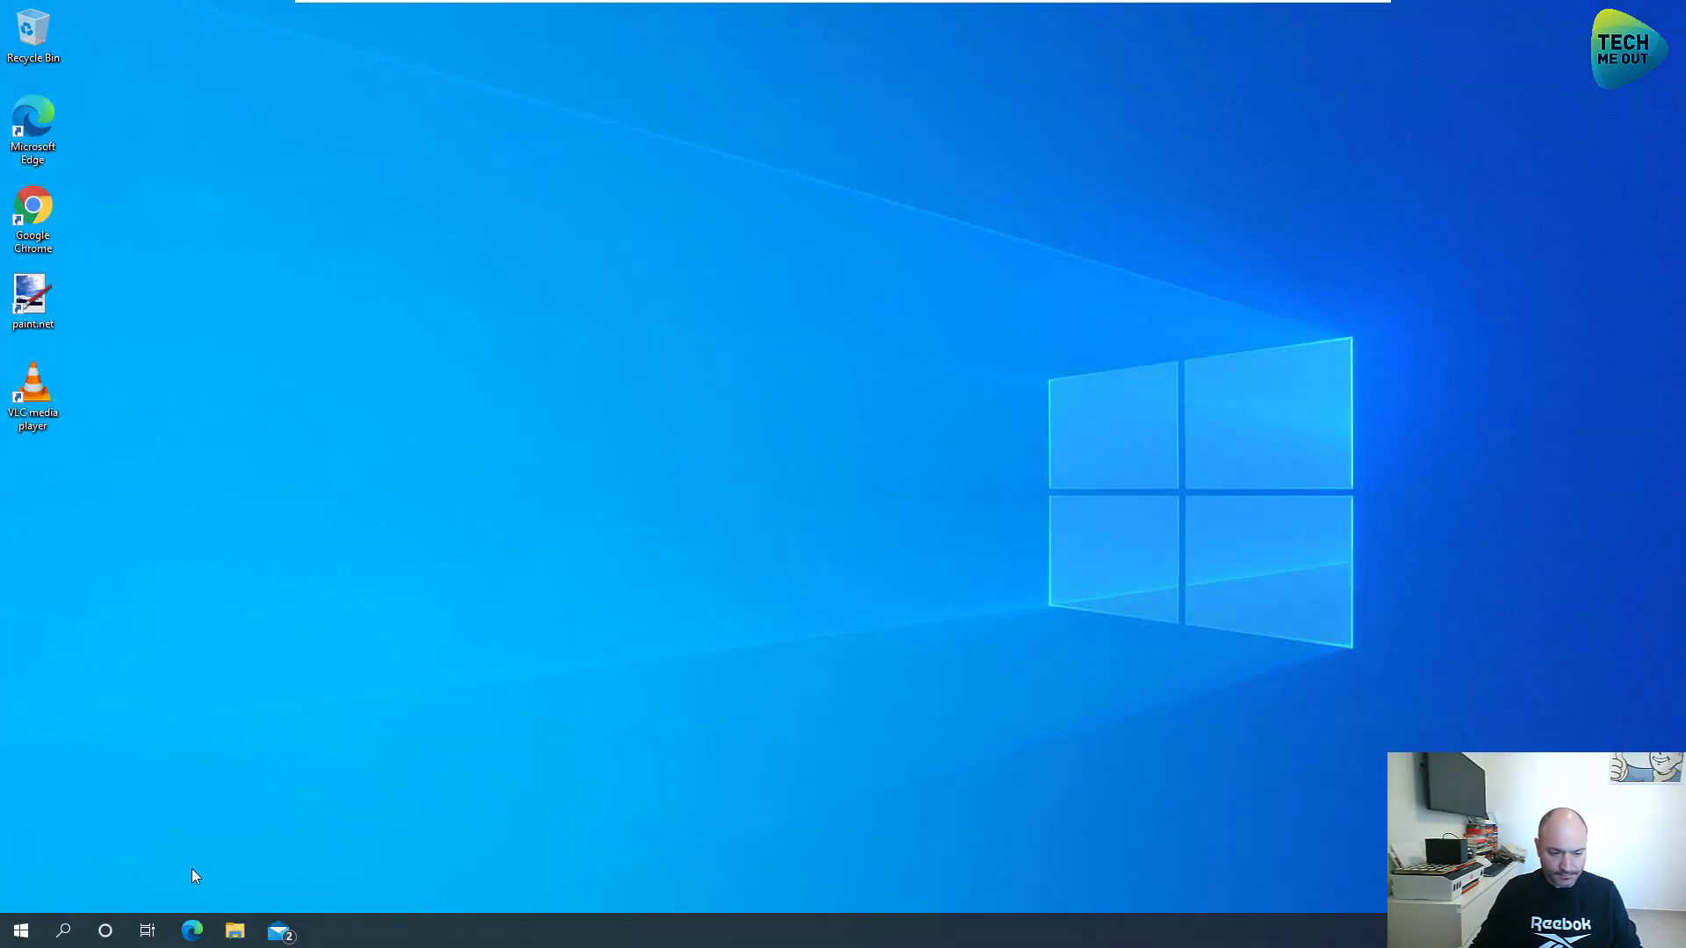
- Load Plex at 192.168.20.4 in an Edge InPrivate window, then close Edge once it appears
right_click(188, 933)
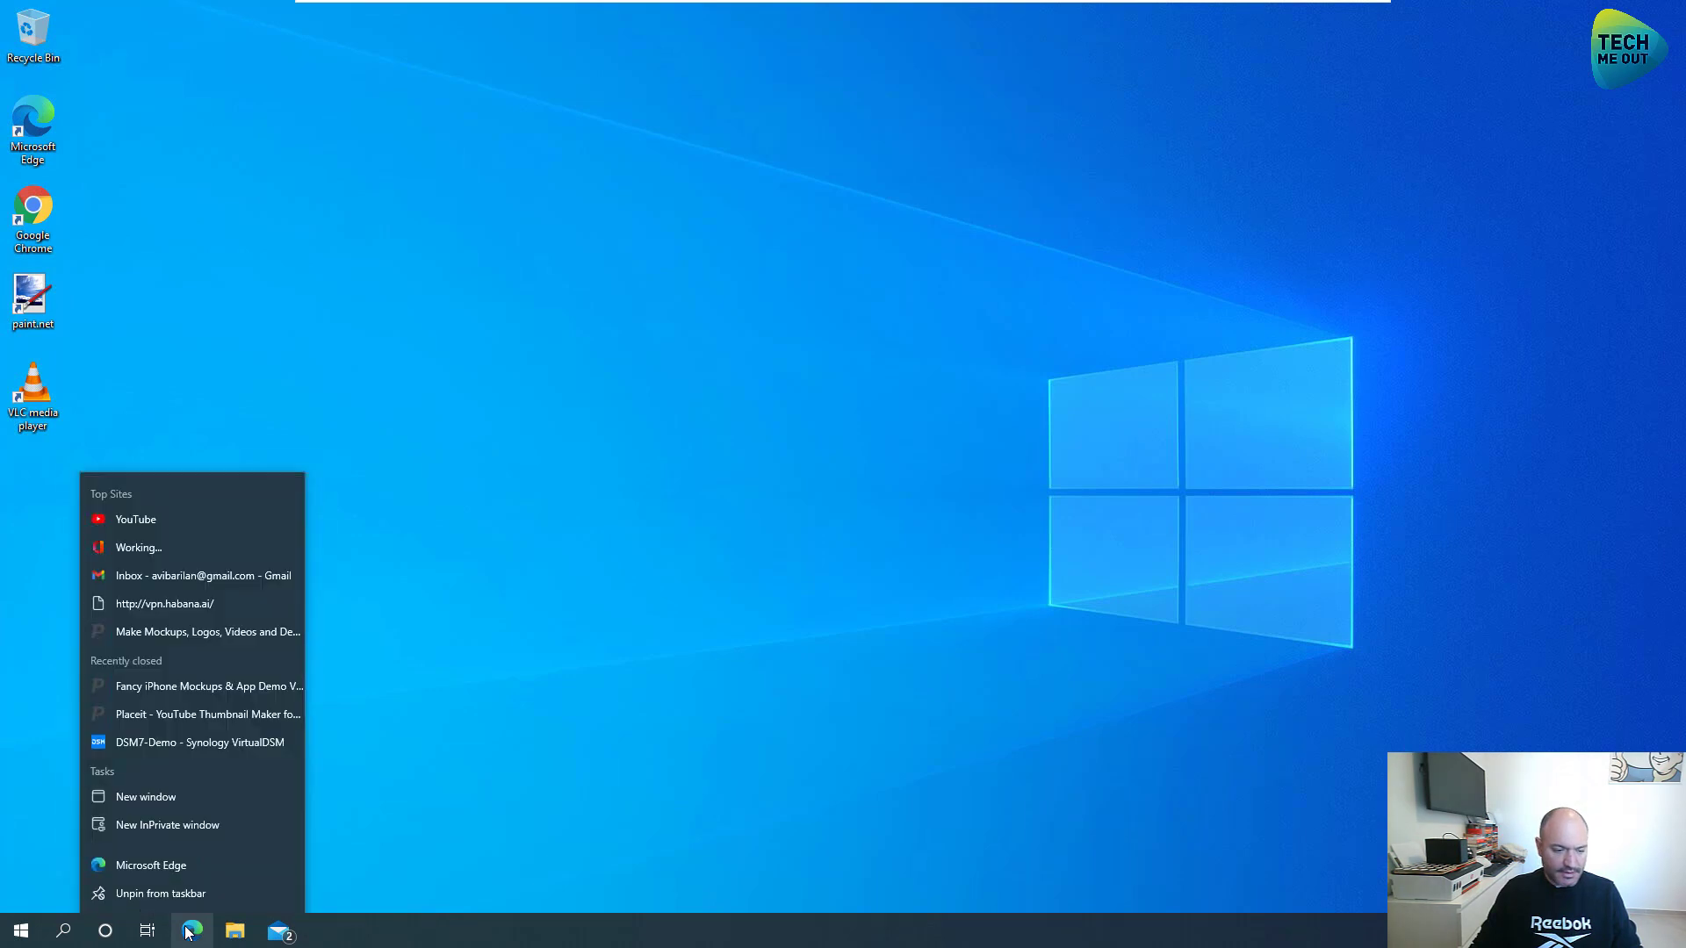
left_click(780, 382)
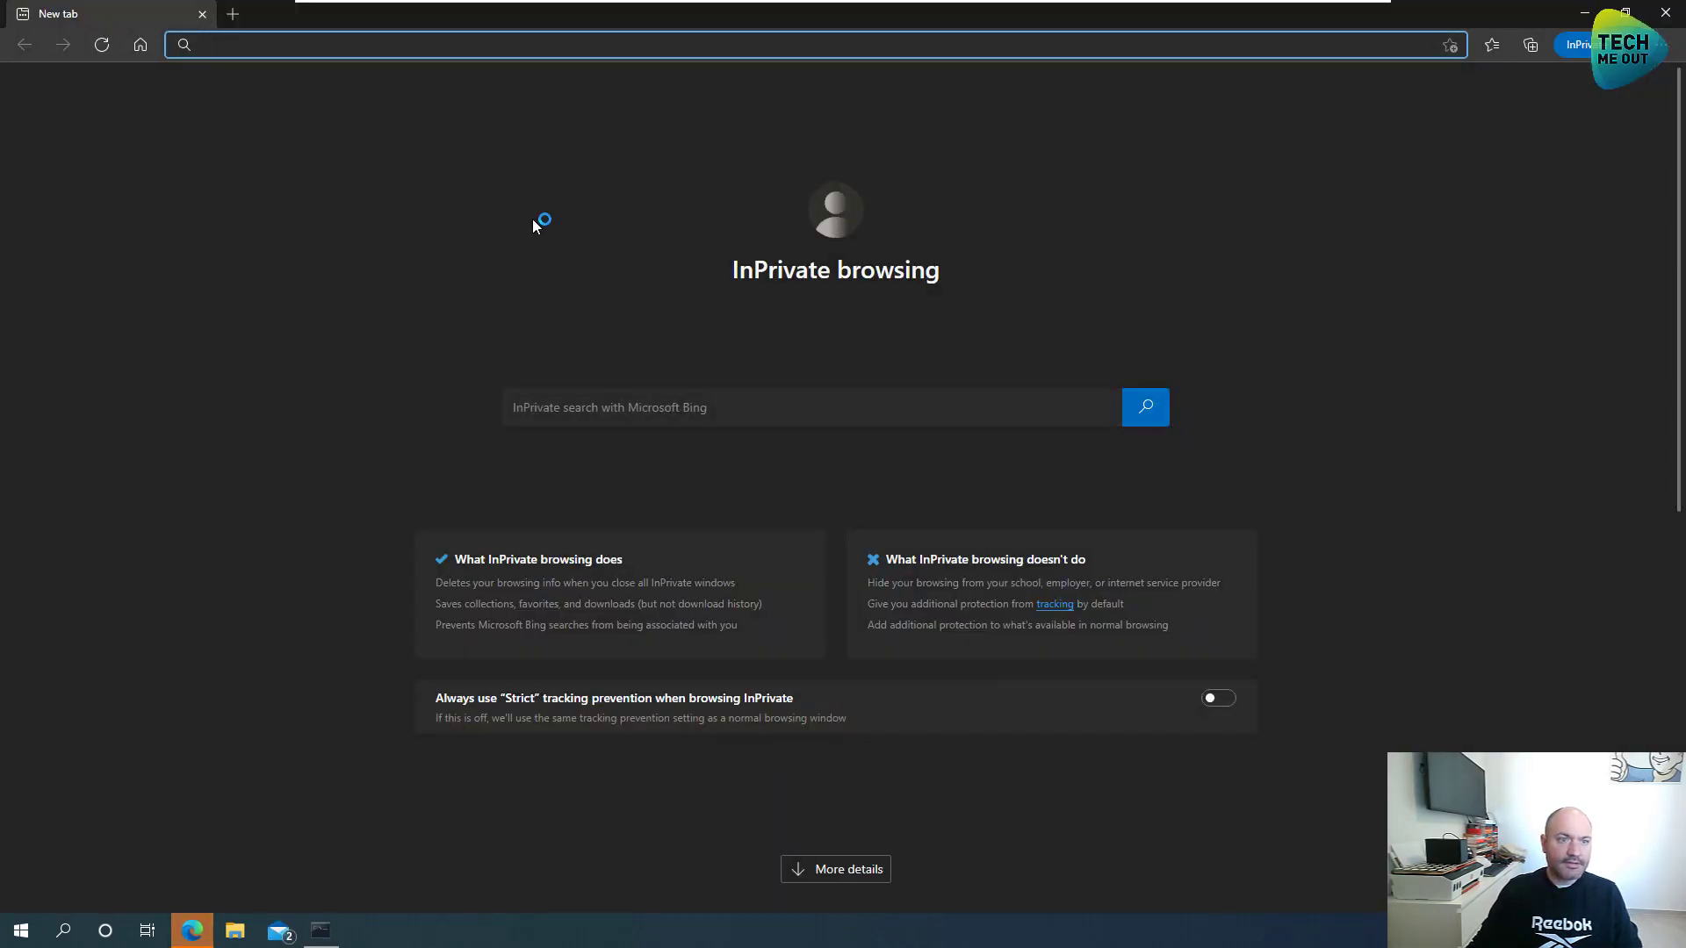
type("192")
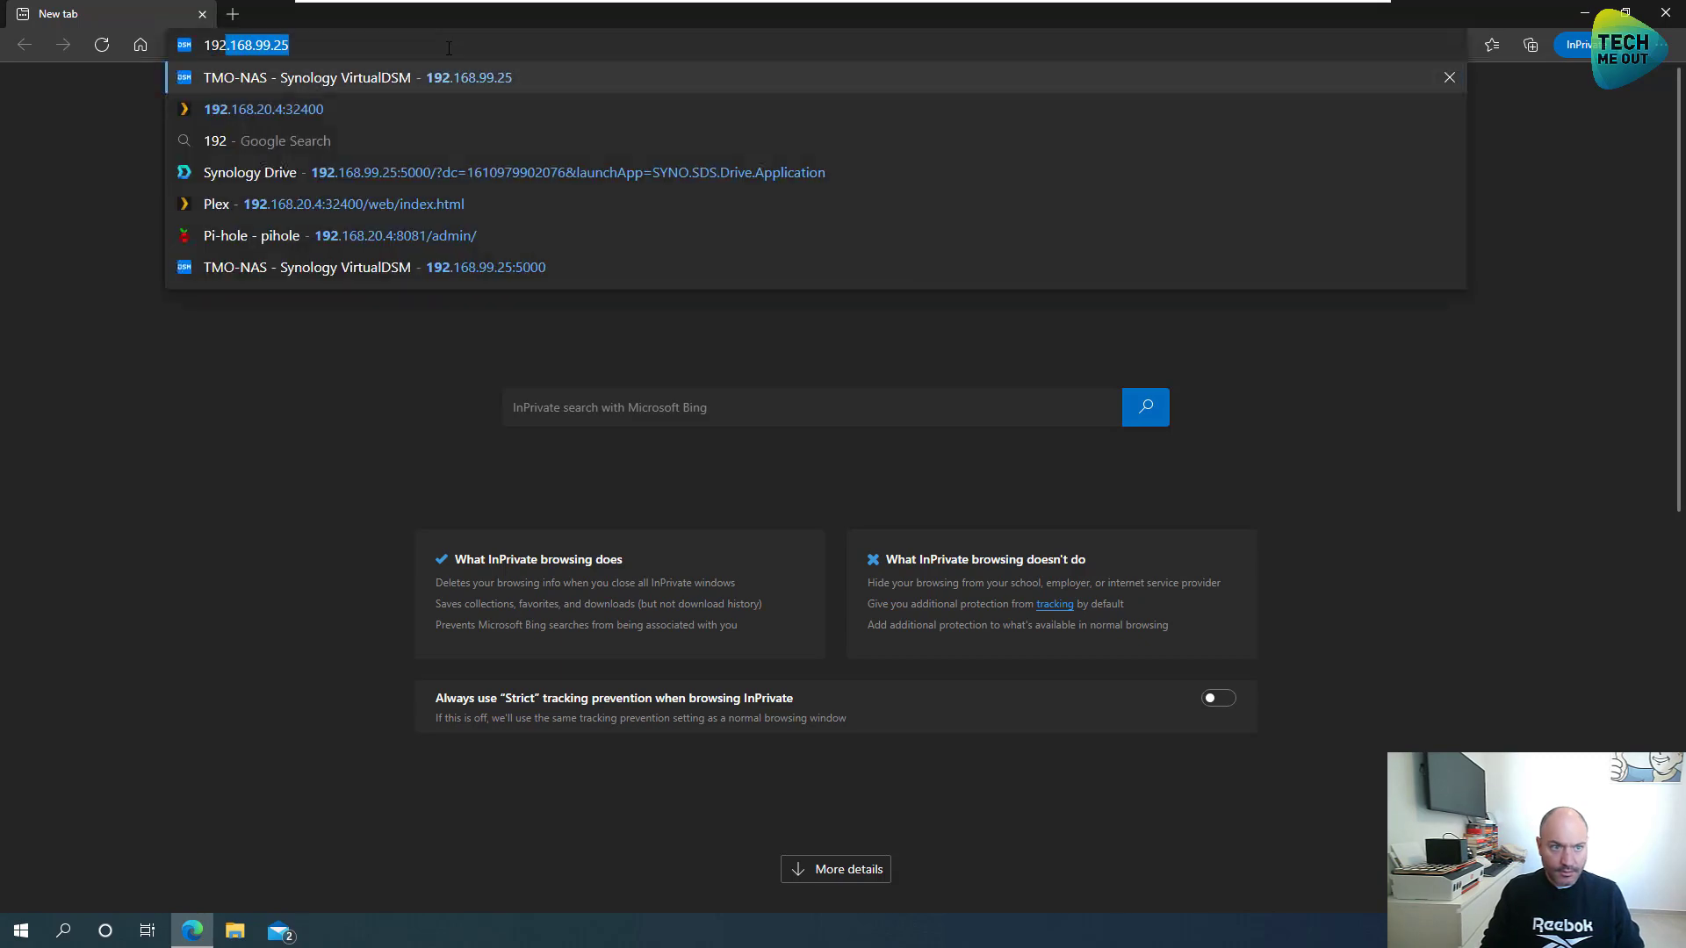
type(".168.20")
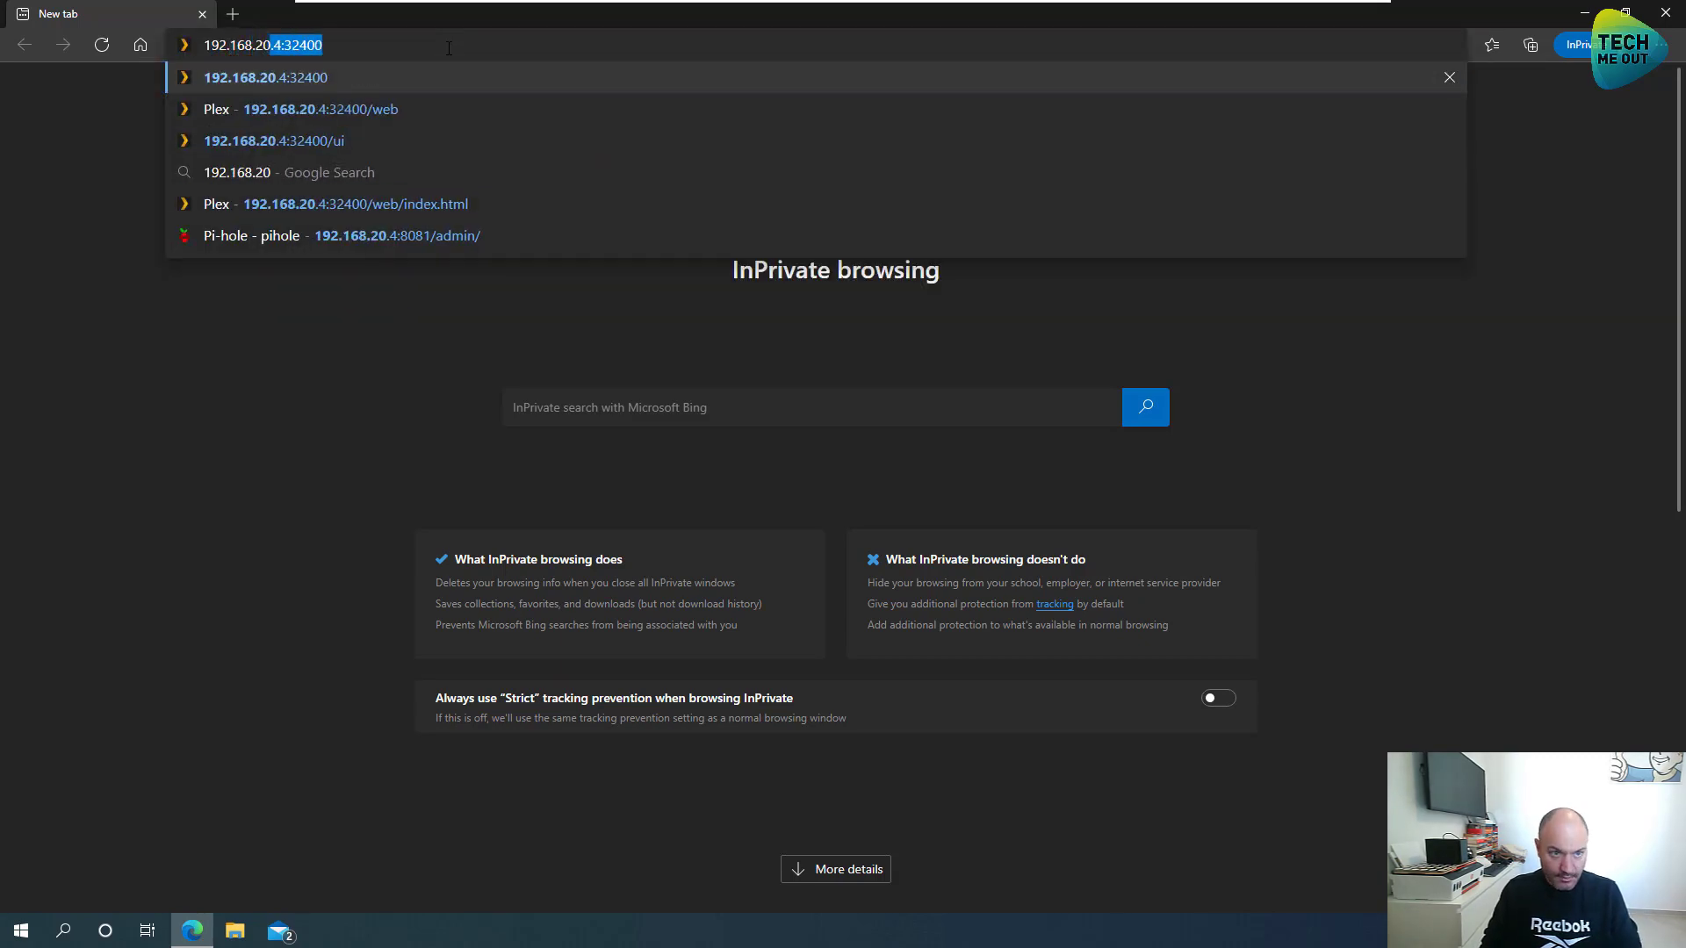
type(".4:32400")
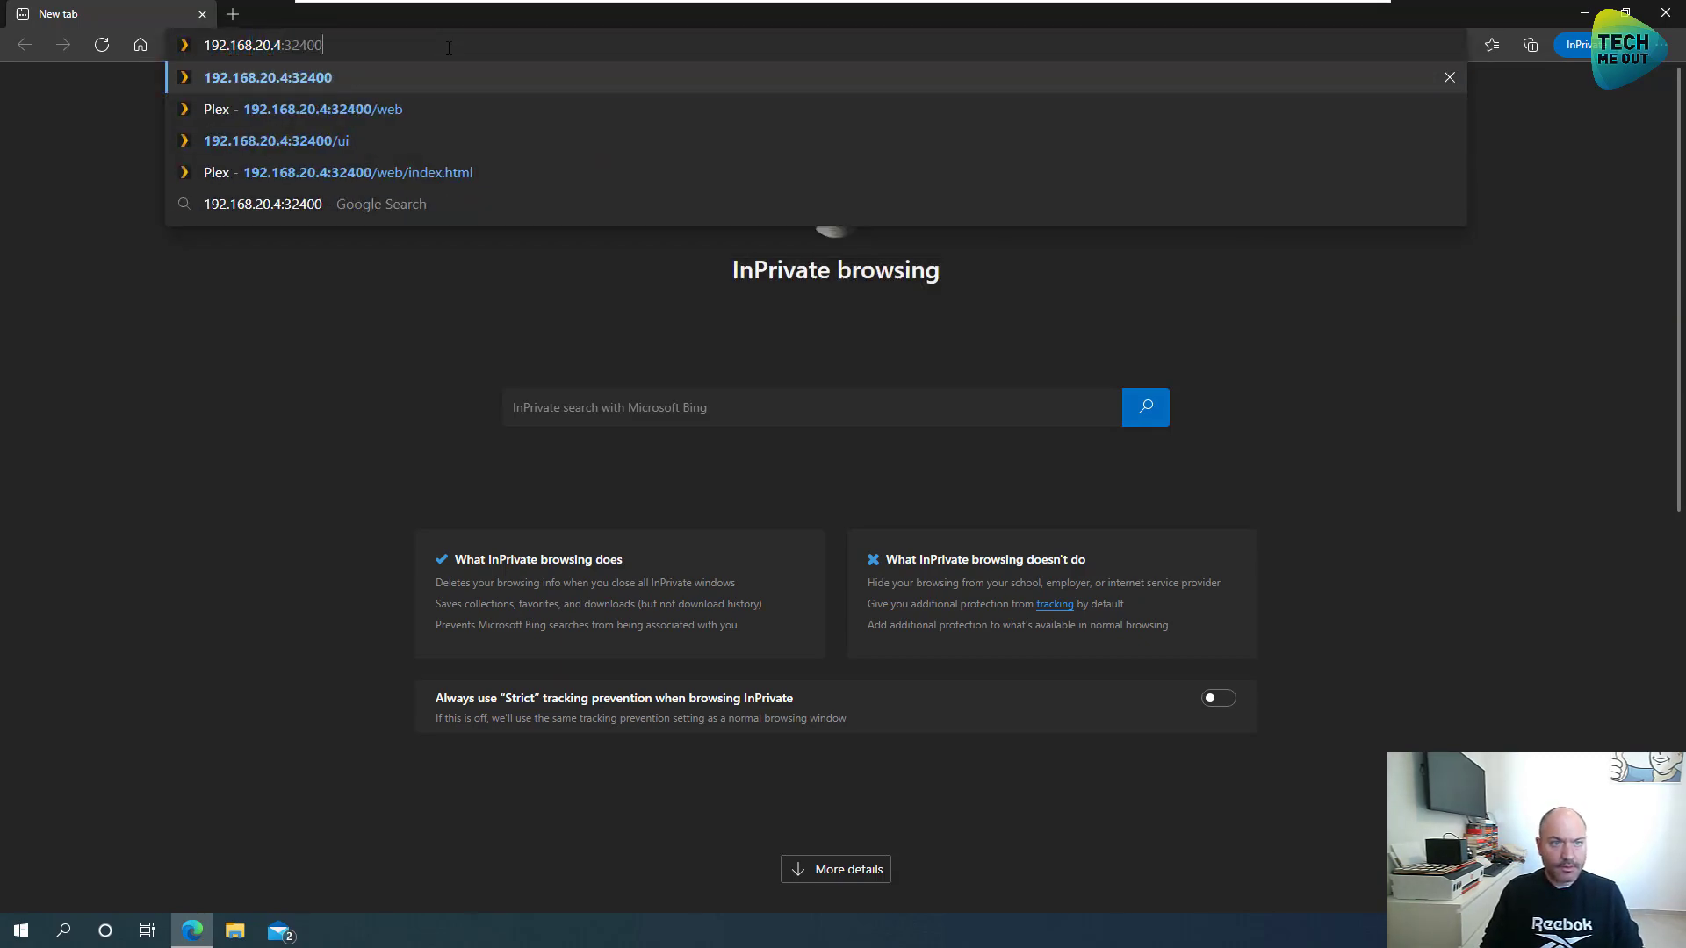
key("Return")
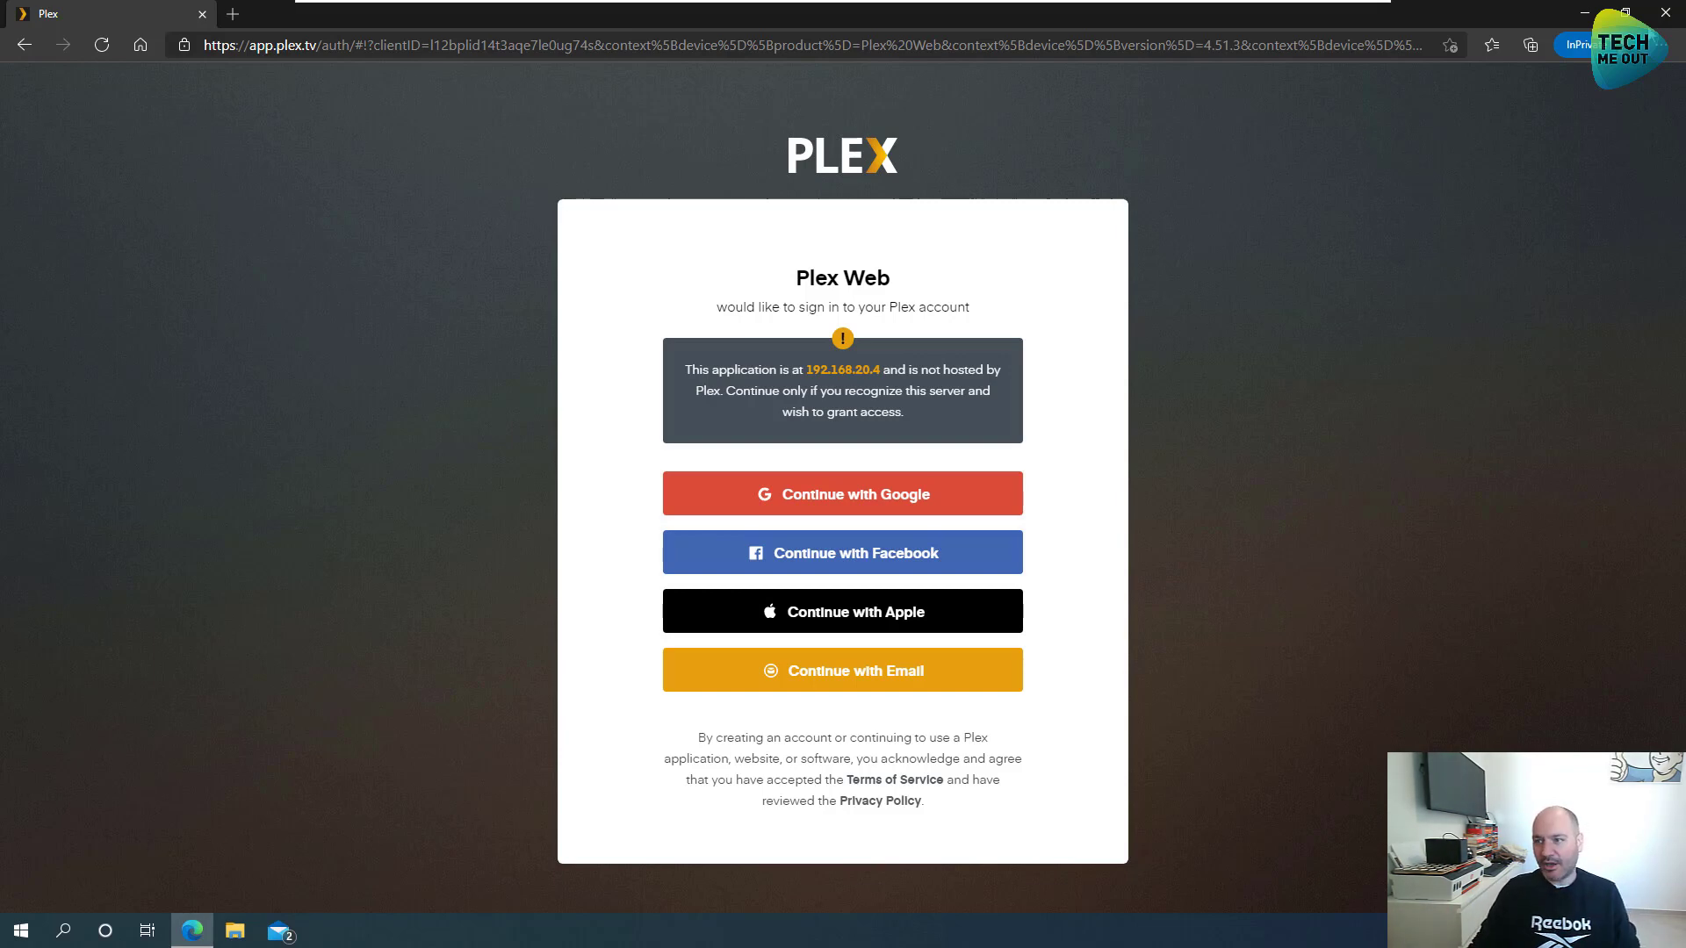
left_click(1662, 15)
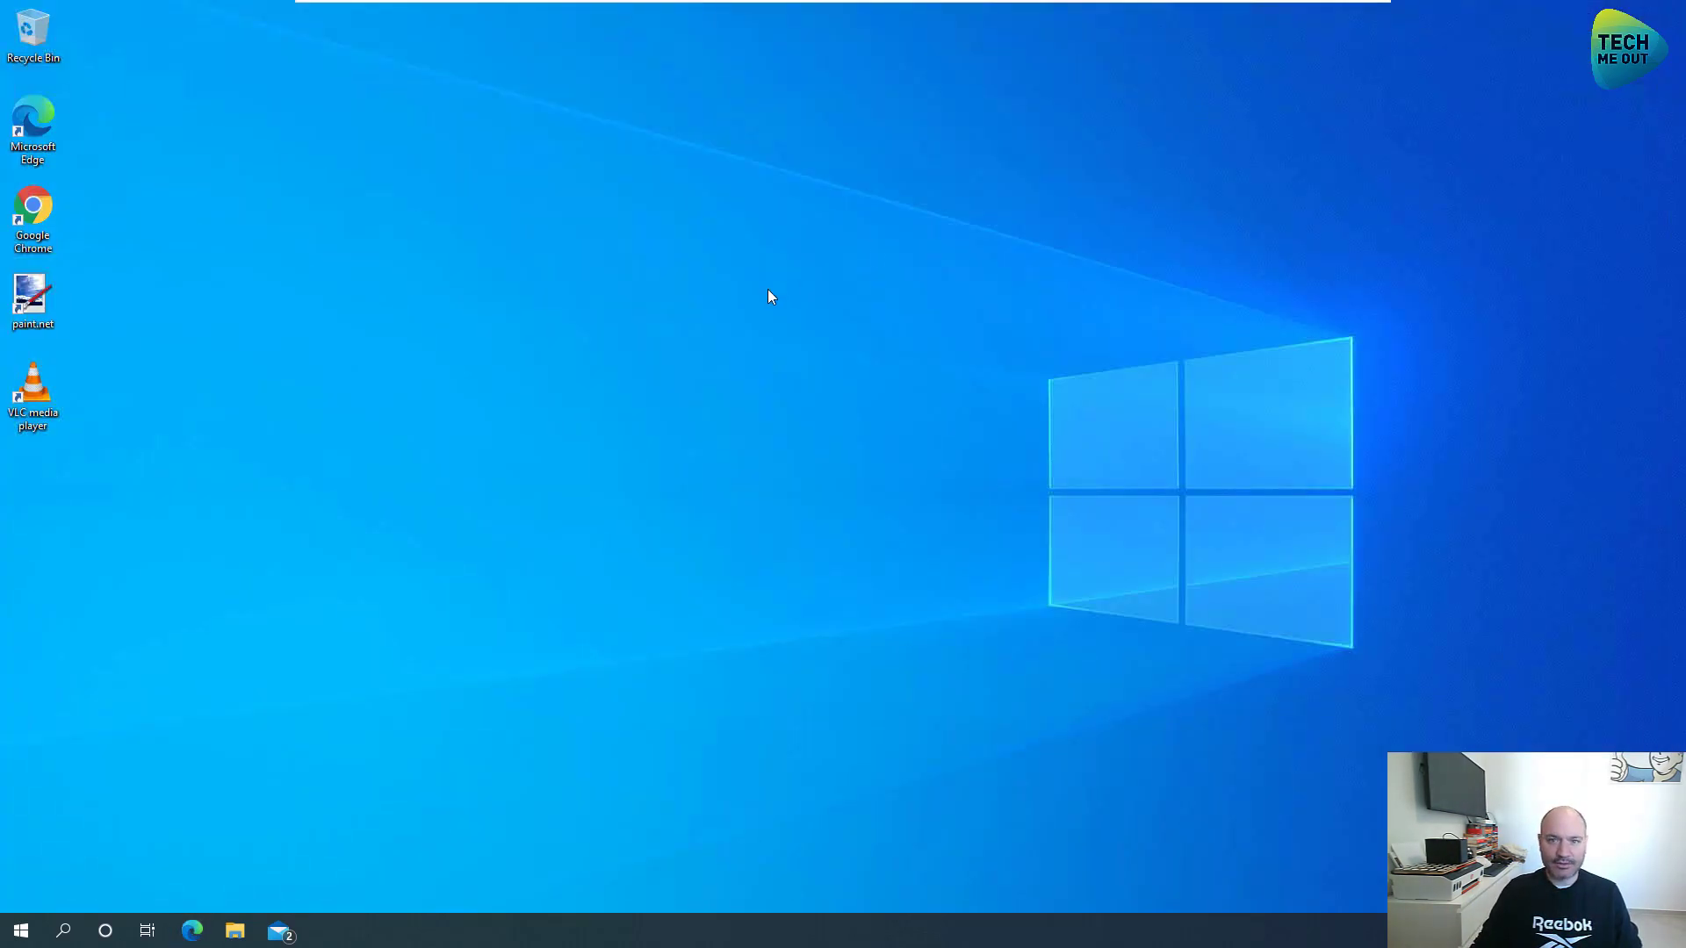
- Check the VM's Start power options, close the VMRC window, and switch back to UniFi's firewall rules
left_click(7, 928)
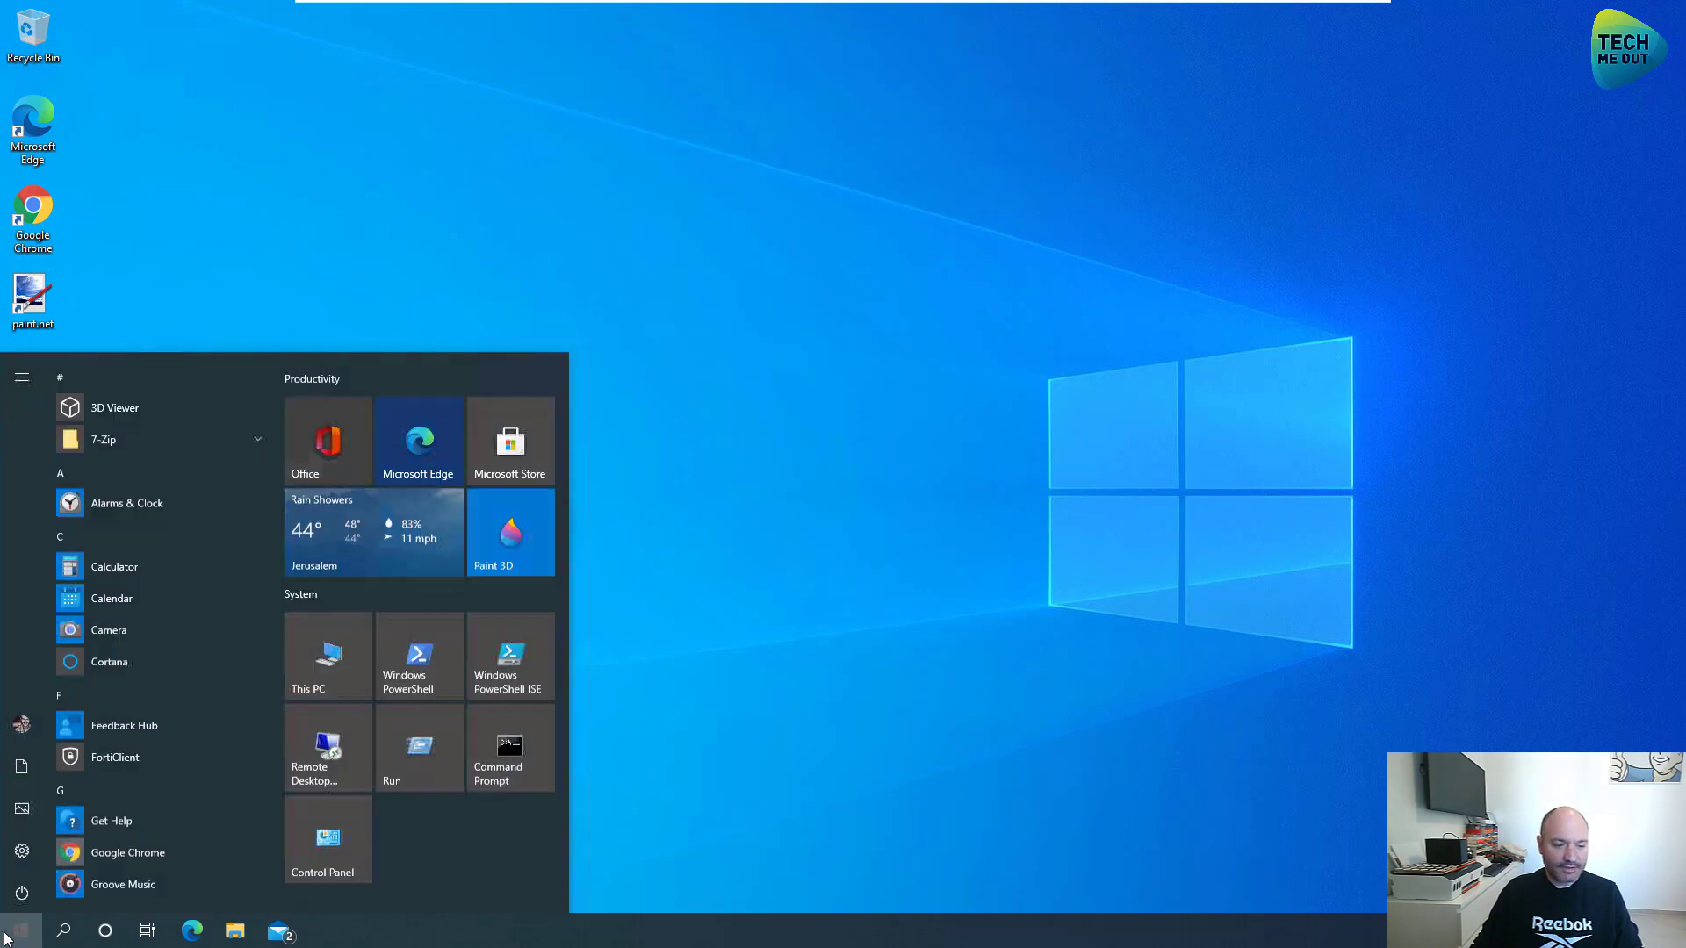
left_click(22, 892)
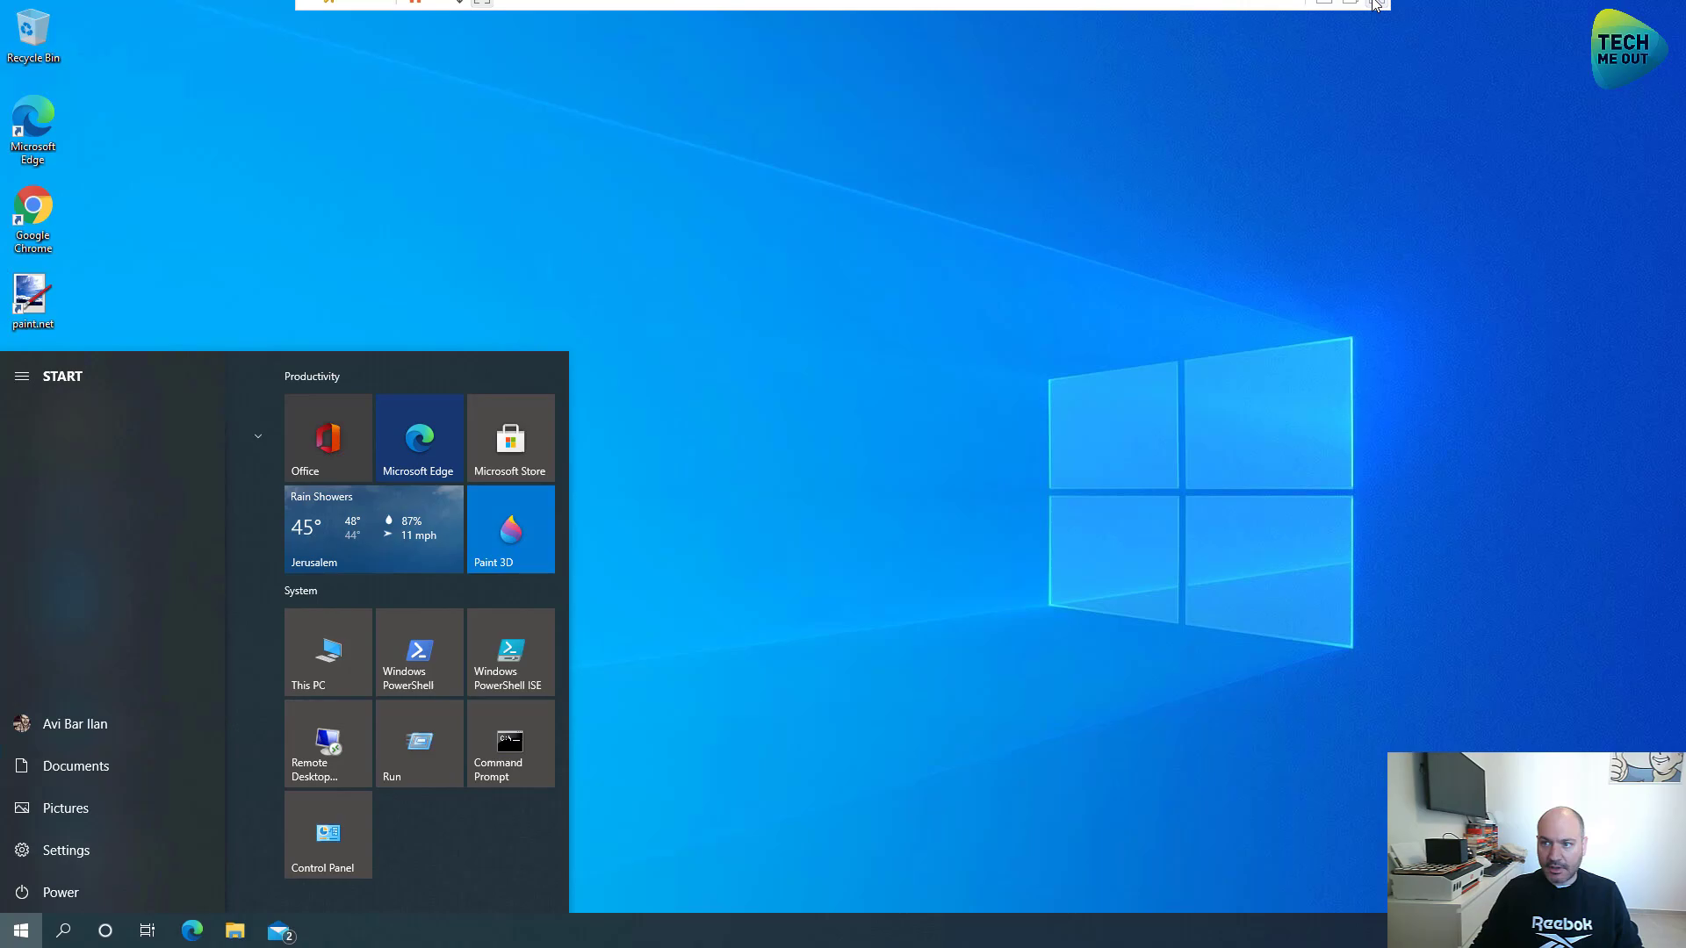
left_click(1376, 12)
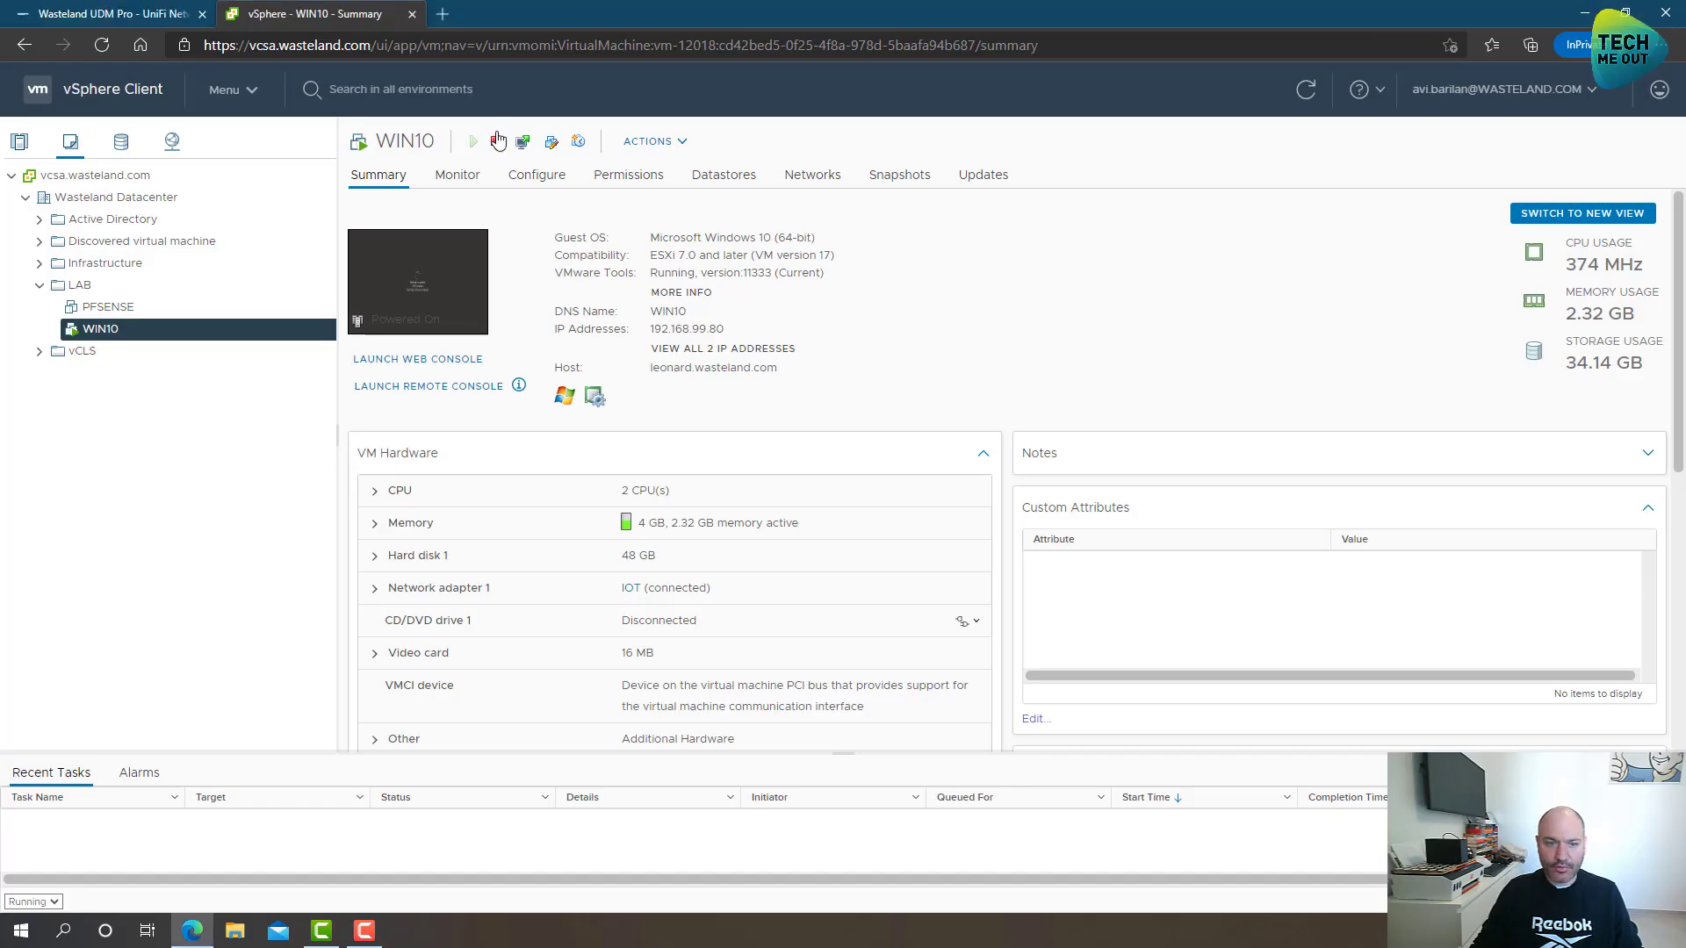
left_click(93, 14)
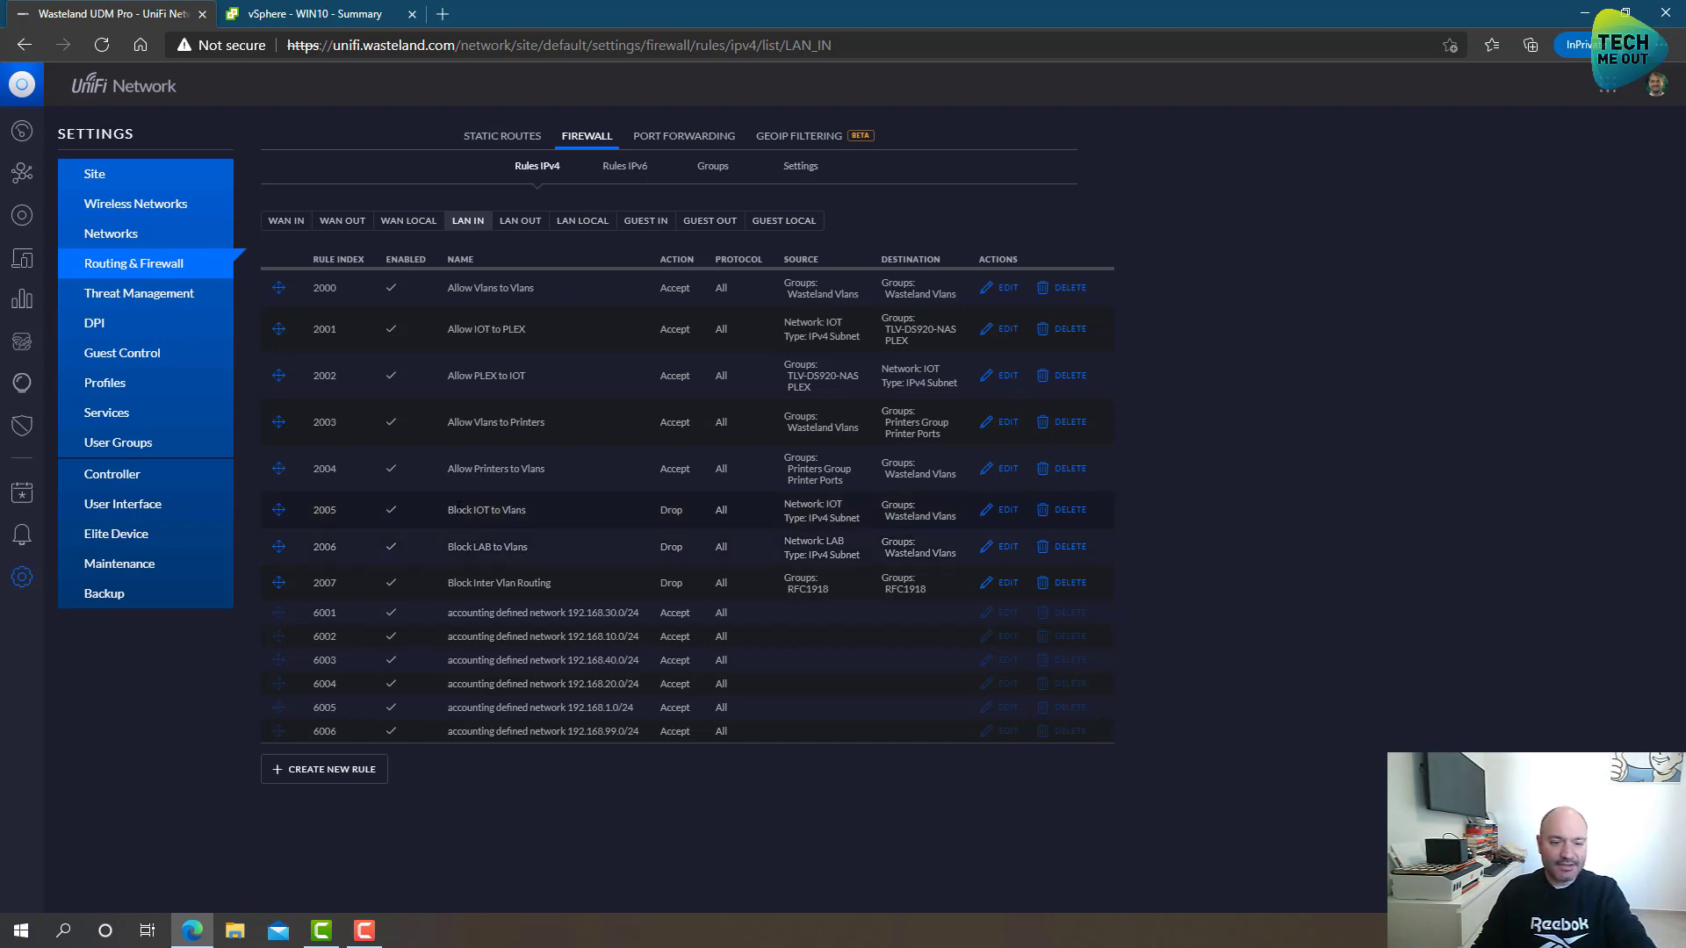
left_click_drag(449, 510, 522, 546)
left_click(521, 550)
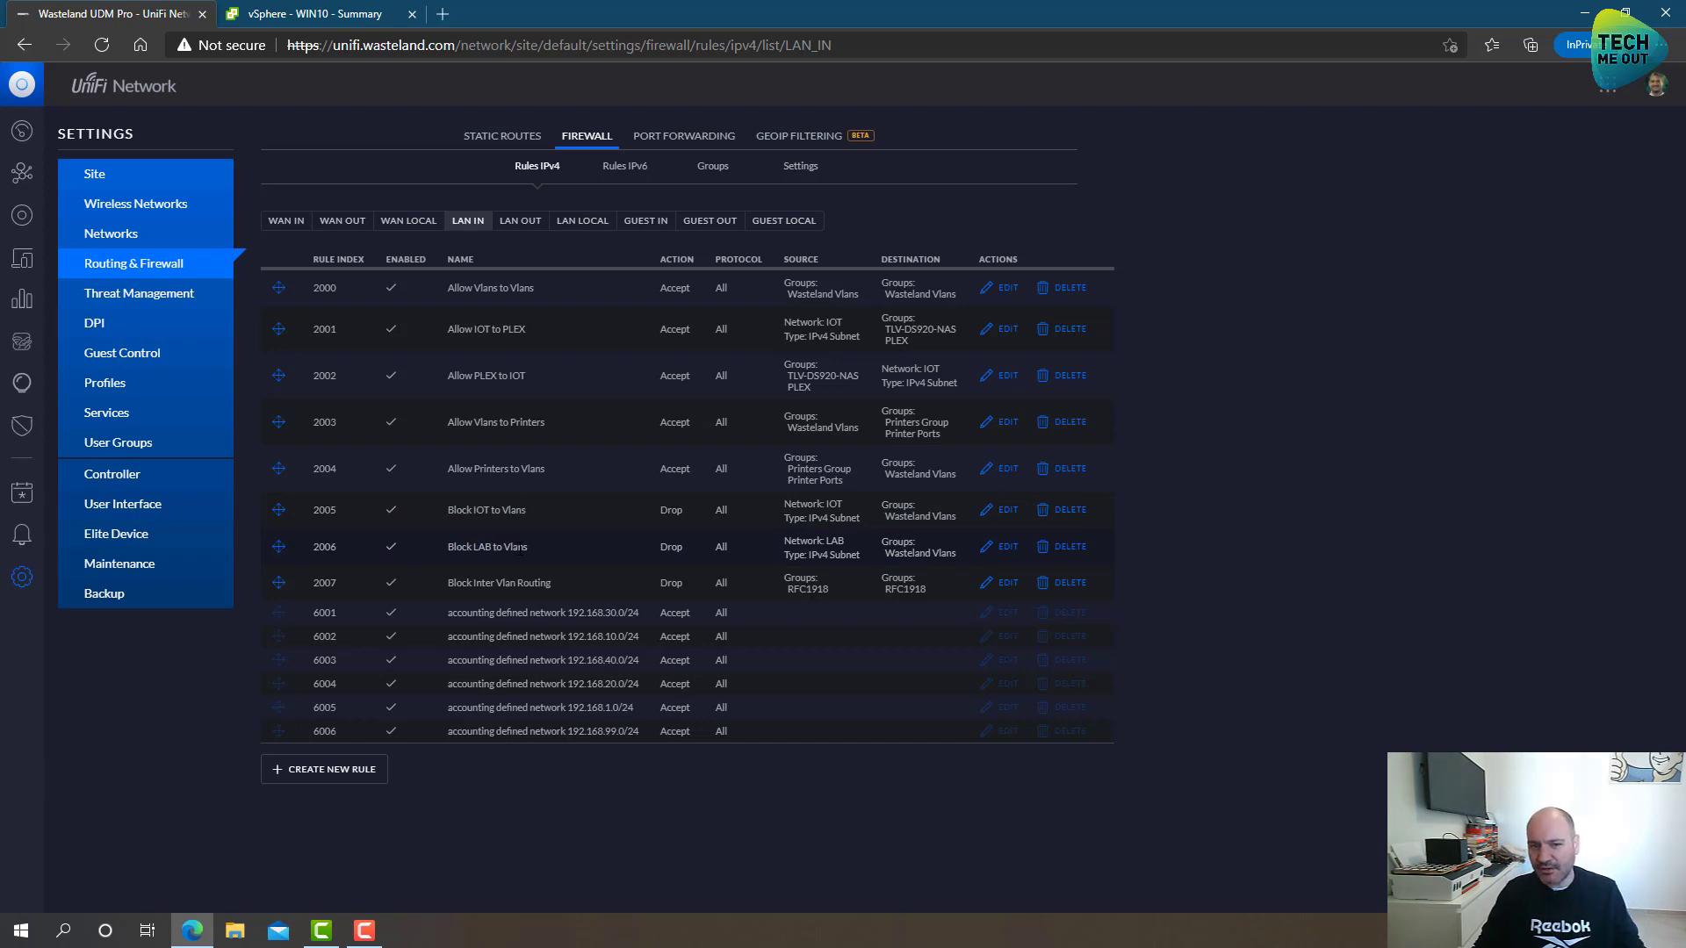